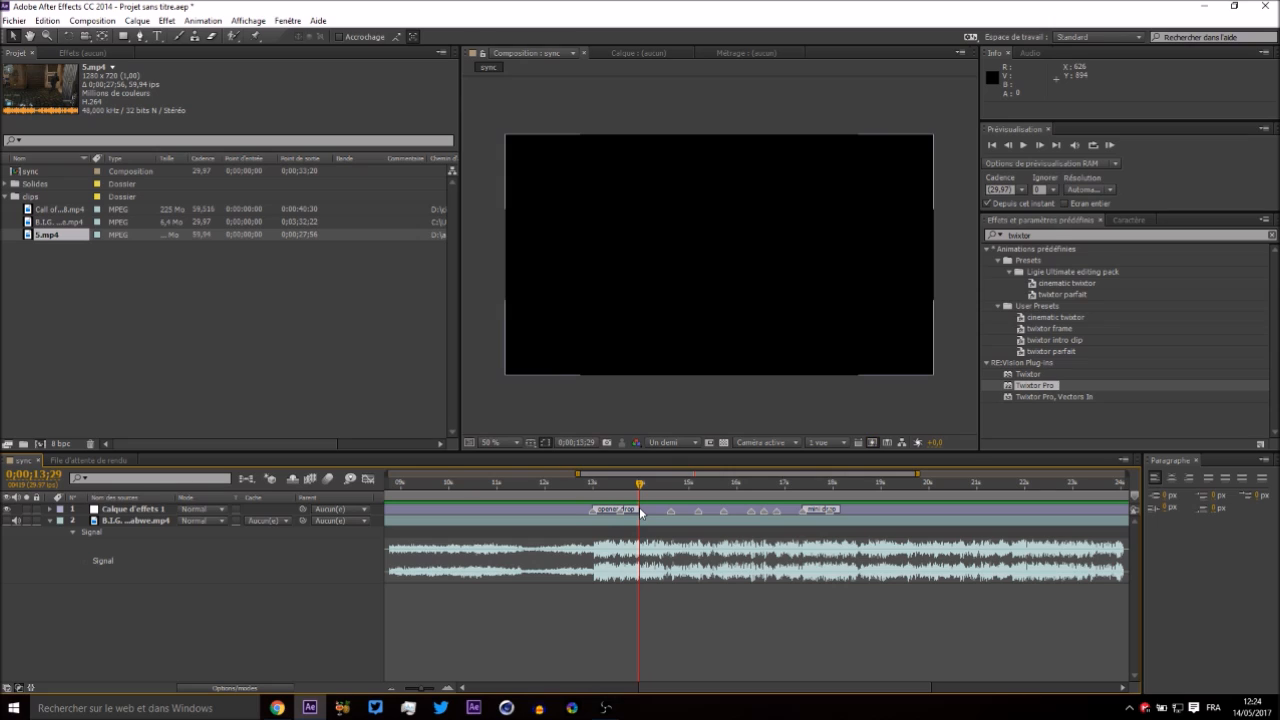
# Scrub and preview the audio between the opener drop marker at 0;00;13;00 and the labelled drop marker at 0;00;17;11.
pyautogui.moveTo(638, 490); pyautogui.dragTo(602, 494)
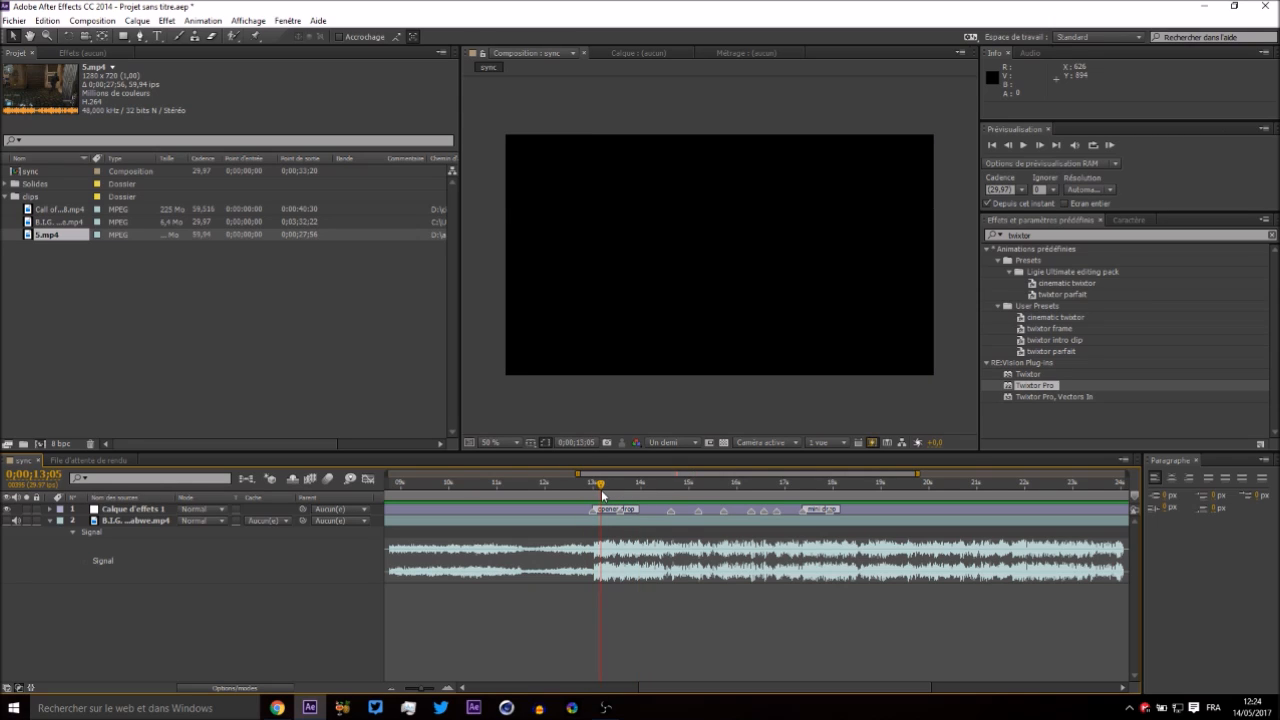
pyautogui.moveTo(603, 495); pyautogui.dragTo(593, 497)
pyautogui.moveTo(602, 497)
pyautogui.mouseDown()
pyautogui.moveTo(572, 490)
pyautogui.moveTo(593, 495)
pyautogui.mouseUp()
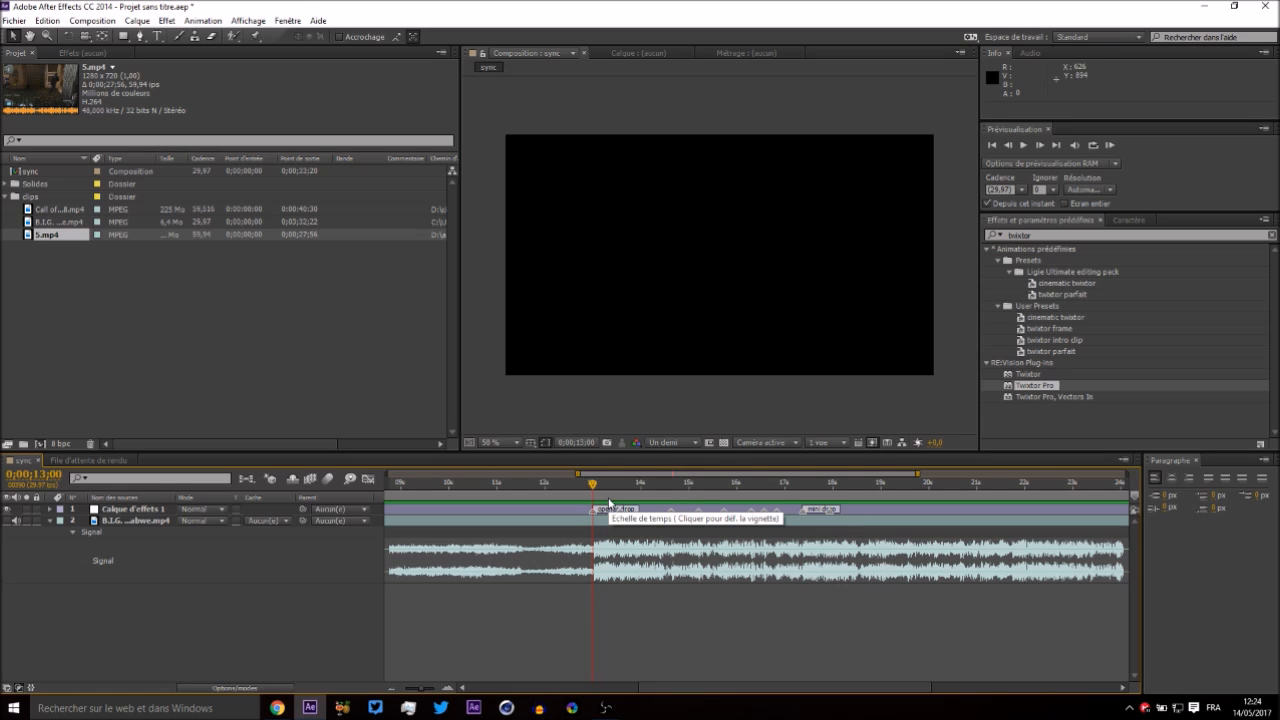
pyautogui.moveTo(595, 487); pyautogui.dragTo(662, 497)
pyautogui.press('KP_Decimal')
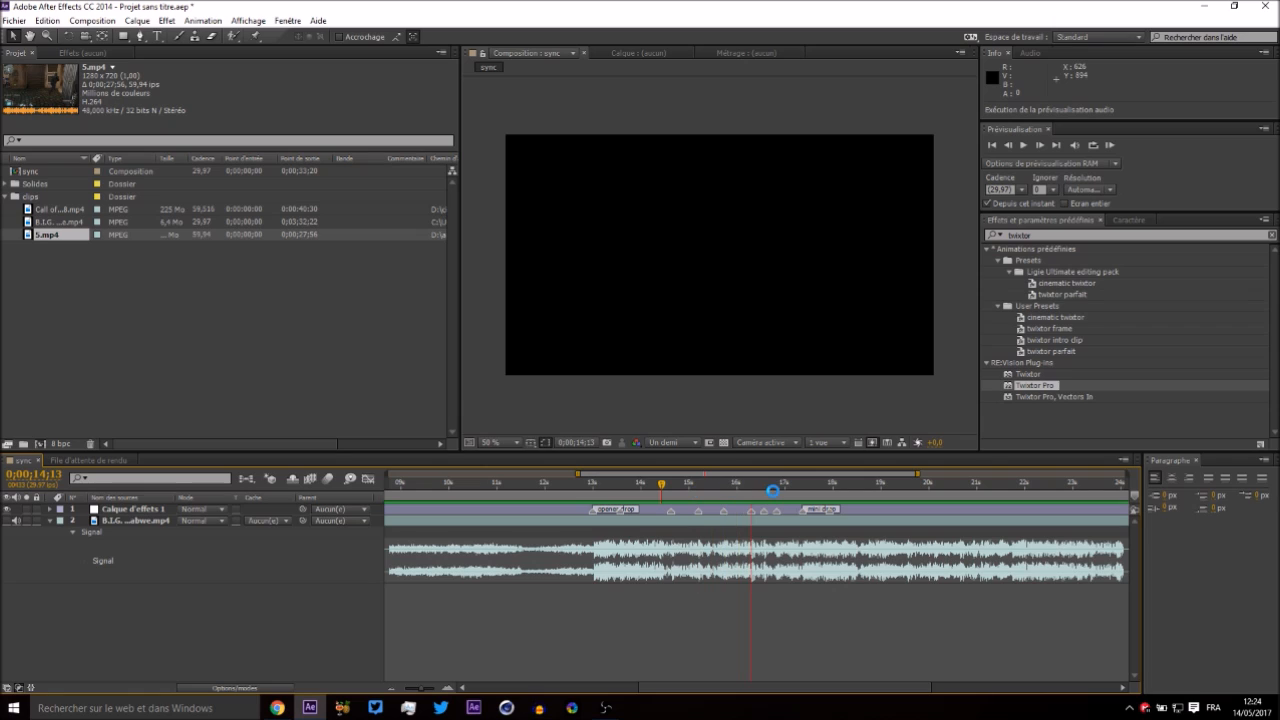
pyautogui.moveTo(792, 493); pyautogui.dragTo(802, 498)
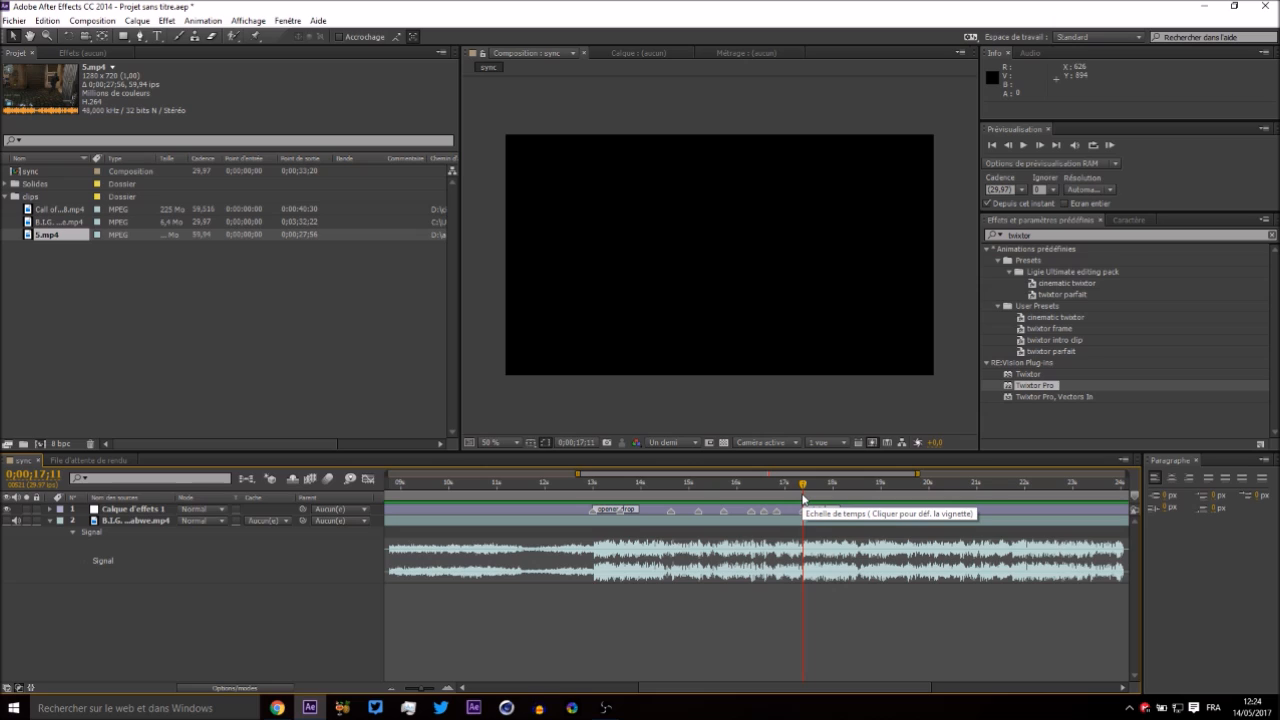
pyautogui.moveTo(791, 493); pyautogui.dragTo(582, 448)
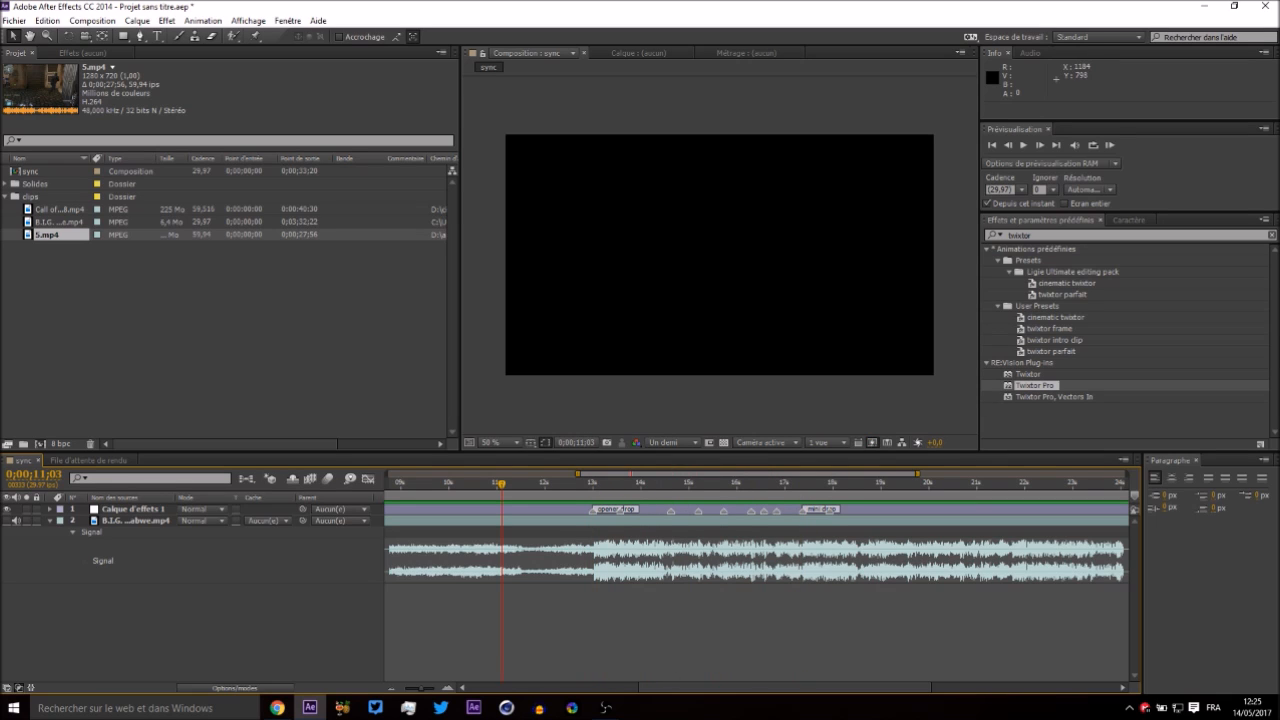
# Add 5.mp4 to the sync composition beneath the adjustment layer and slide it to start at about 7 seconds.
pyautogui.moveTo(40, 238); pyautogui.dragTo(130, 516)
pyautogui.press('space')
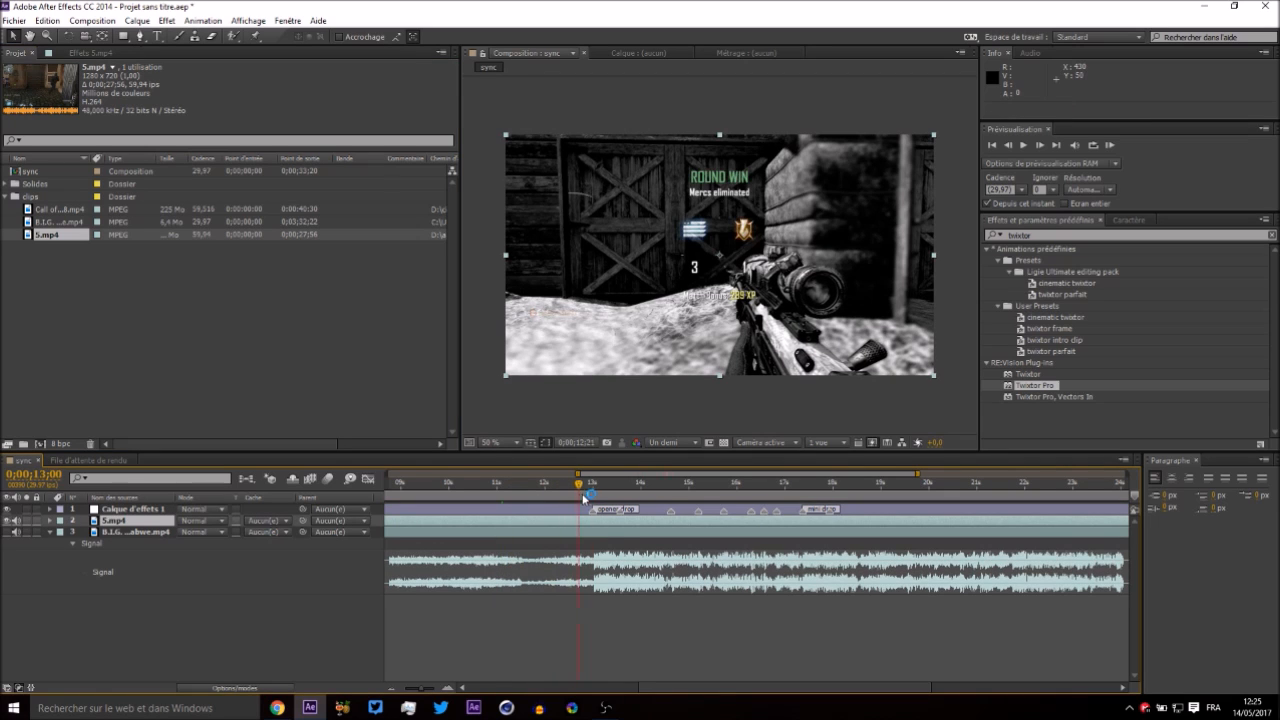
pyautogui.click(391, 689)
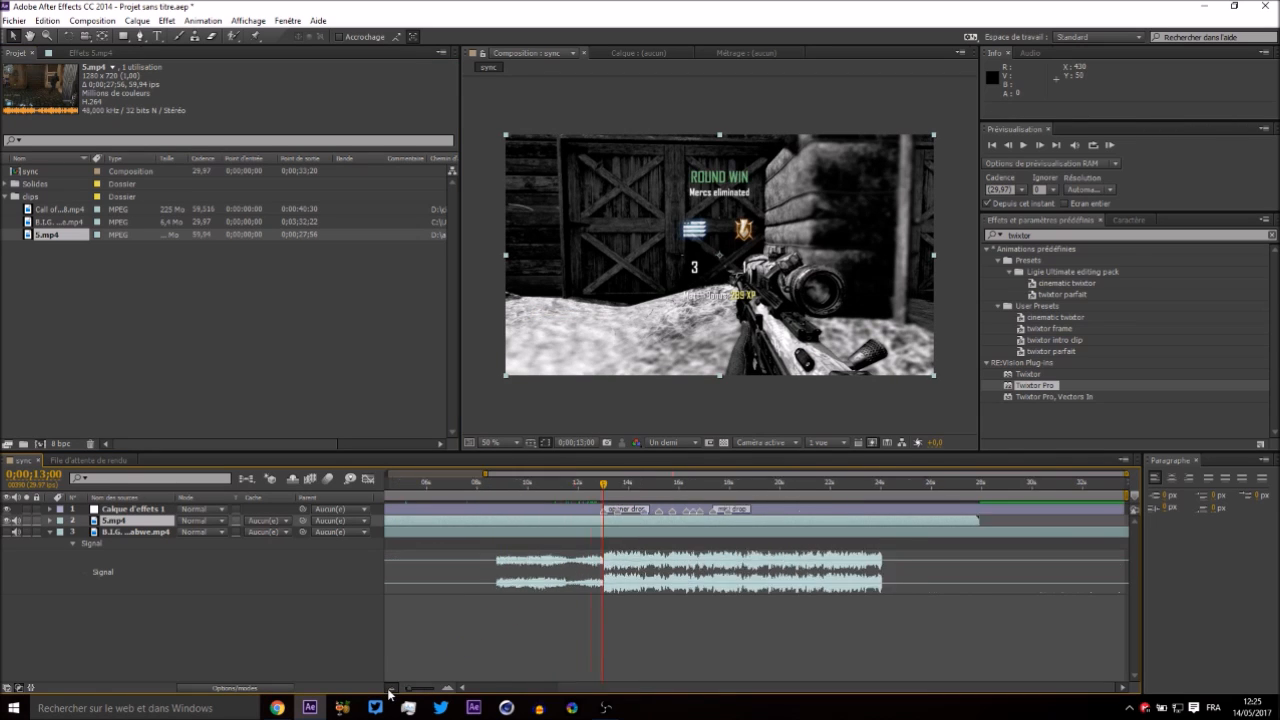
pyautogui.click(449, 689)
pyautogui.click(449, 689)
pyautogui.click(449, 689)
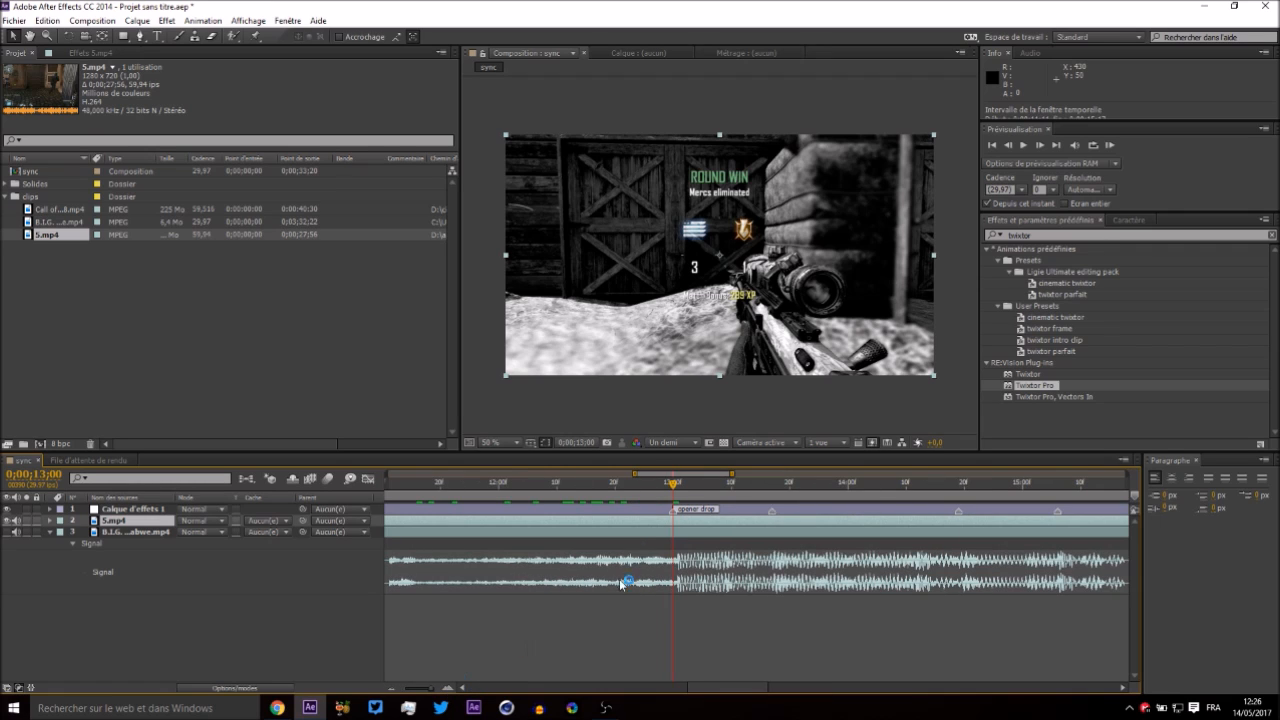
pyautogui.click(391, 689)
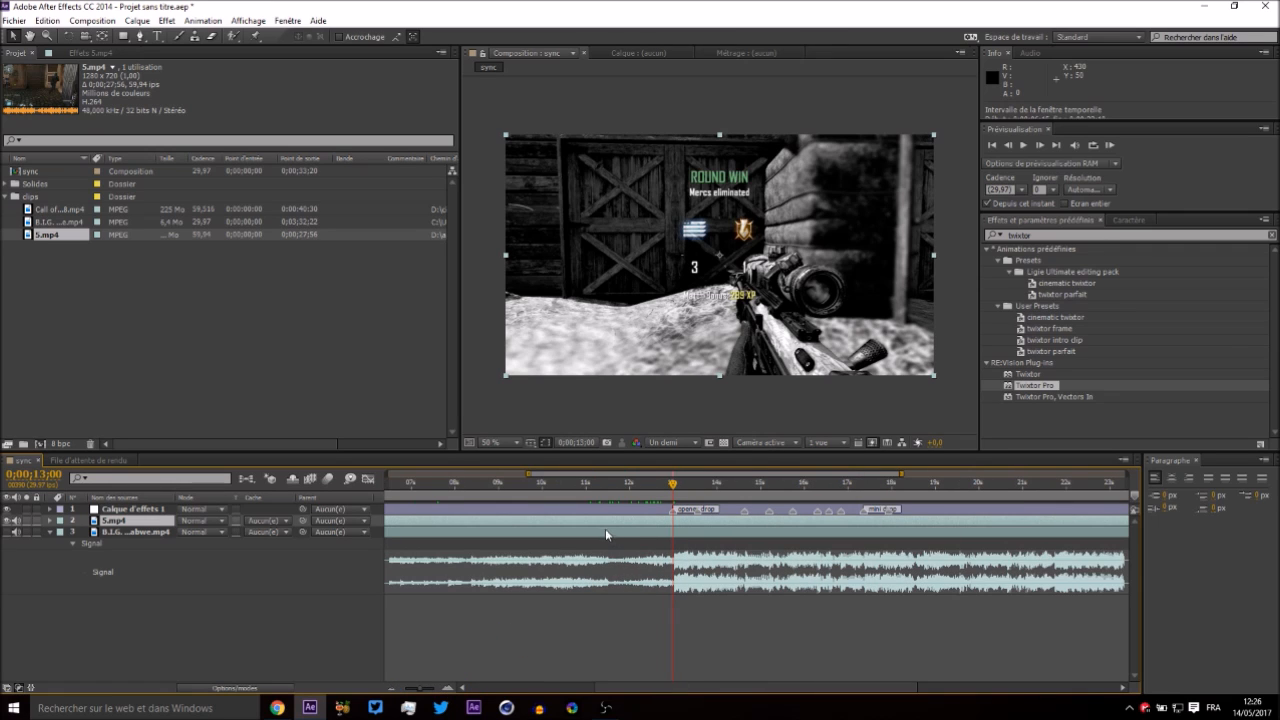
pyautogui.moveTo(579, 520); pyautogui.dragTo(768, 535)
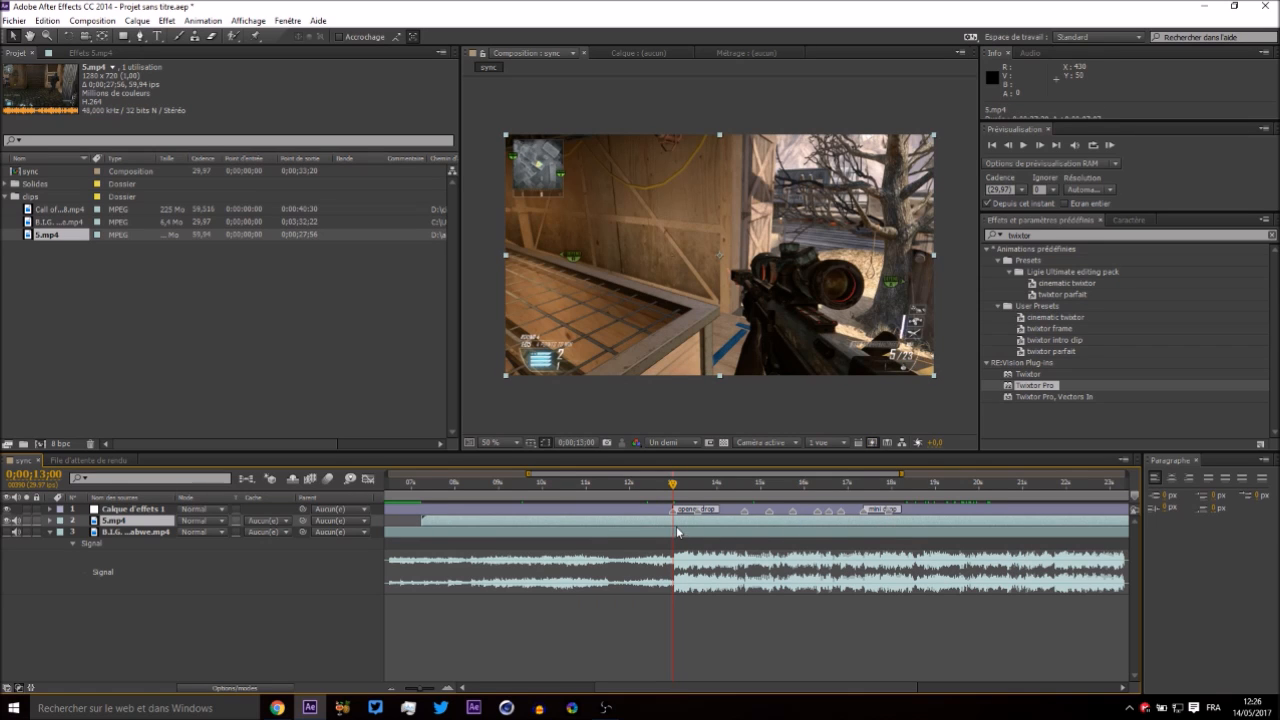
# Time-stretch the 5.mp4 layer with a stretch factor of 200.
pyautogui.rightClick(660, 523)
pyautogui.click(657, 526)
pyautogui.rightClick(657, 520)
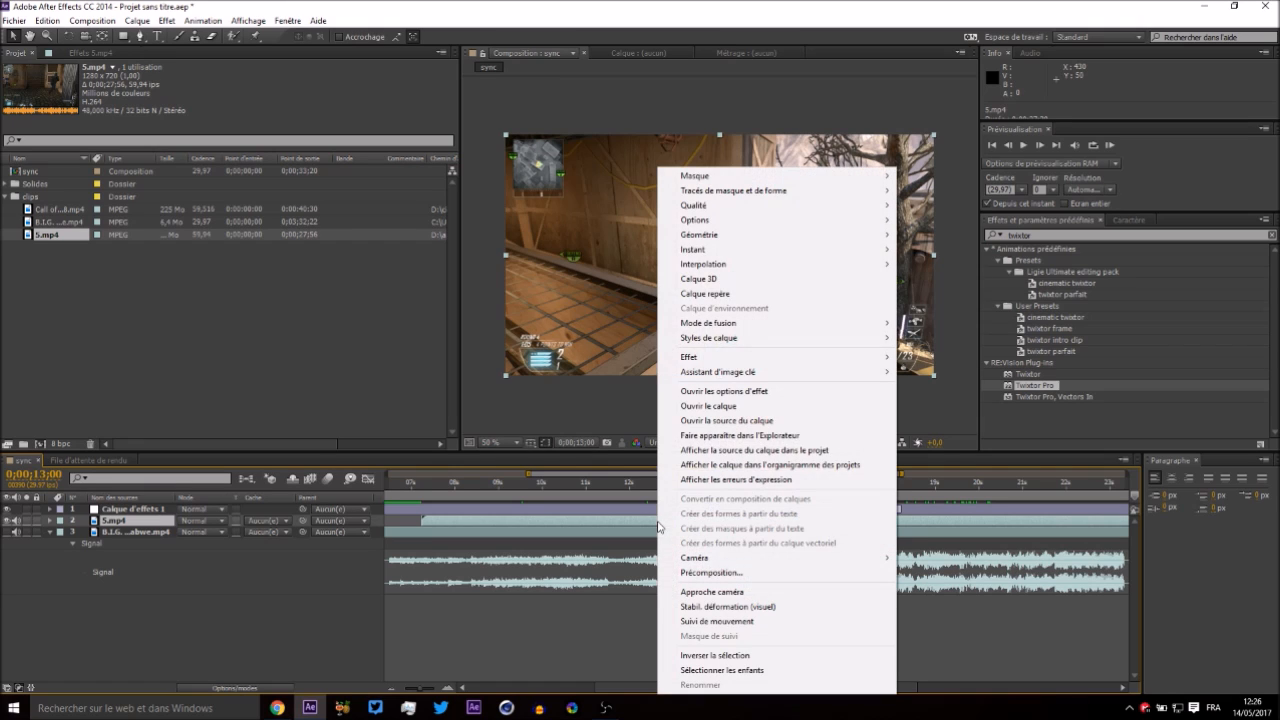
pyautogui.moveTo(750, 250)
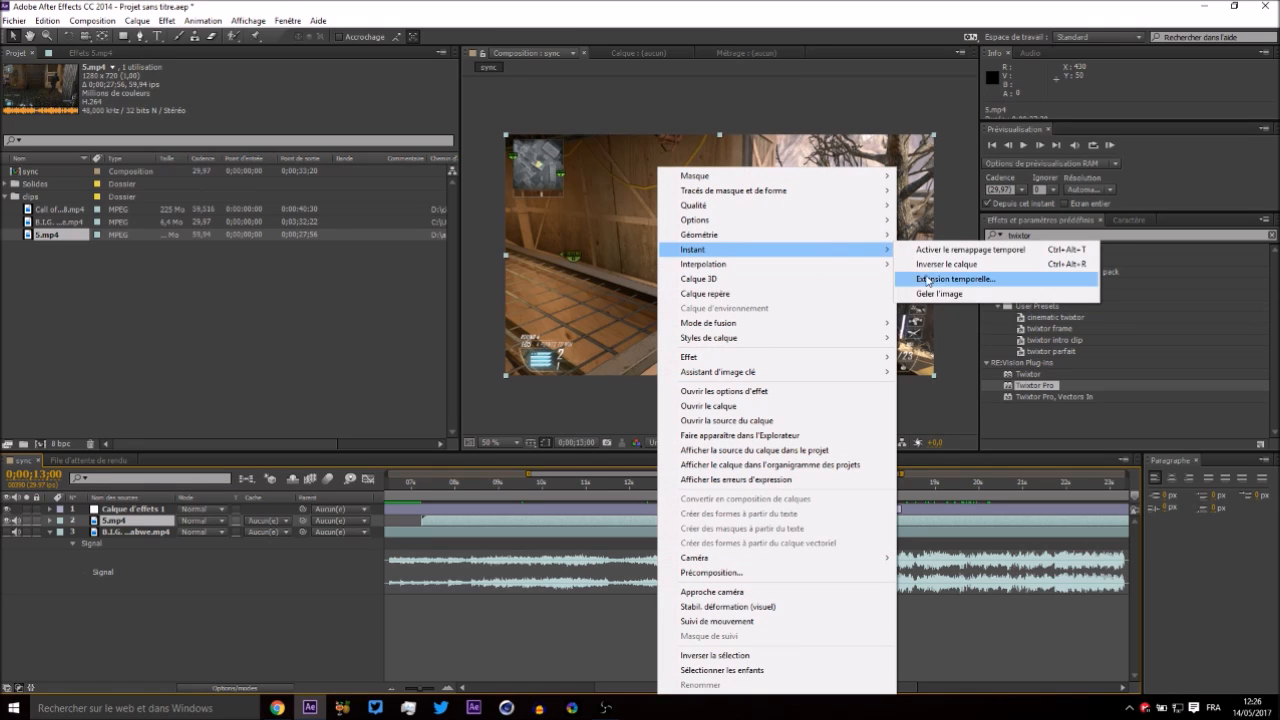
pyautogui.click(949, 281)
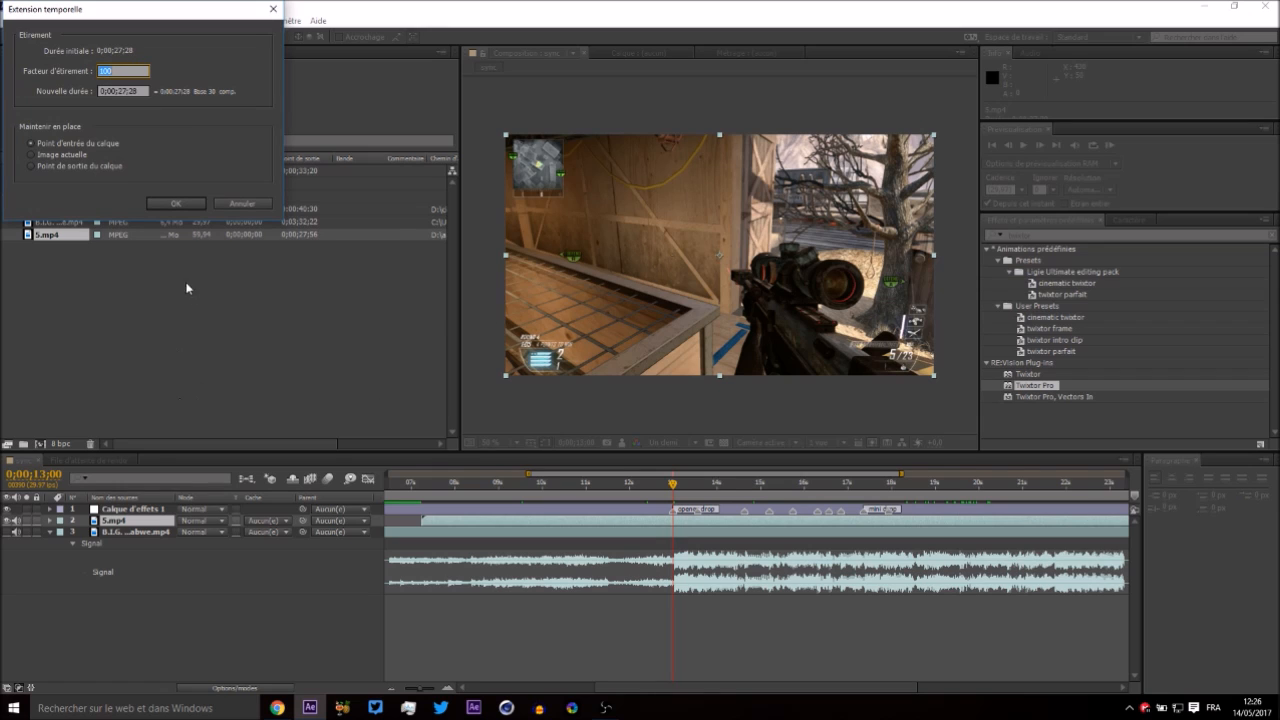
pyautogui.write('200')
pyautogui.click(181, 208)
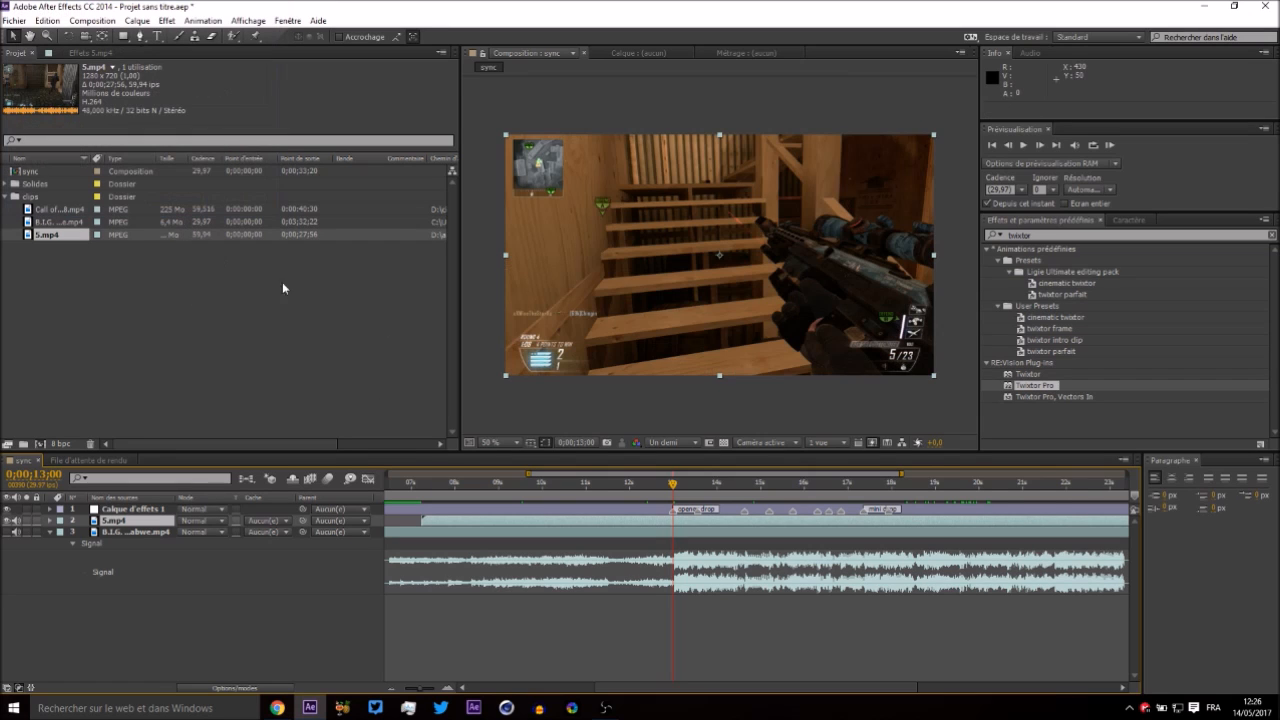
# Slide the stretched clip so its gunshot falls on the opener drop marker and split the layer at 0;00;13;00.
pyautogui.moveTo(665, 522); pyautogui.dragTo(728, 527)
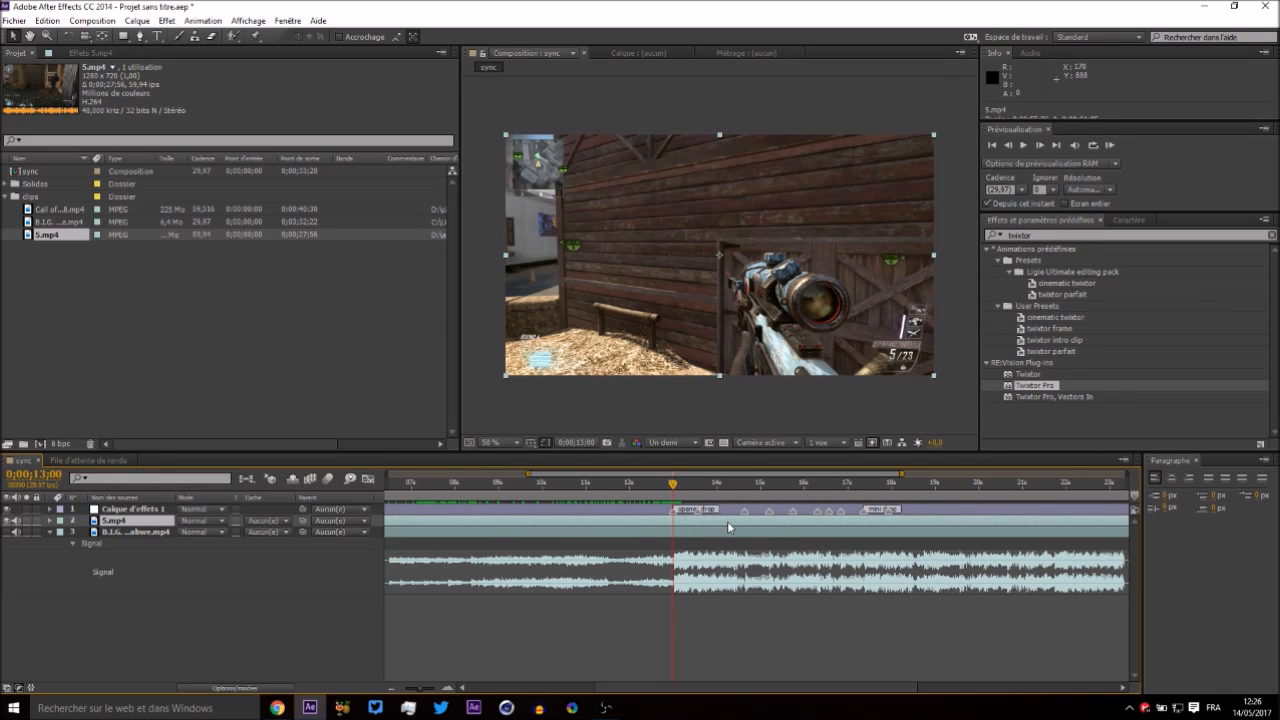
pyautogui.hotkey('ctrl', 'd')
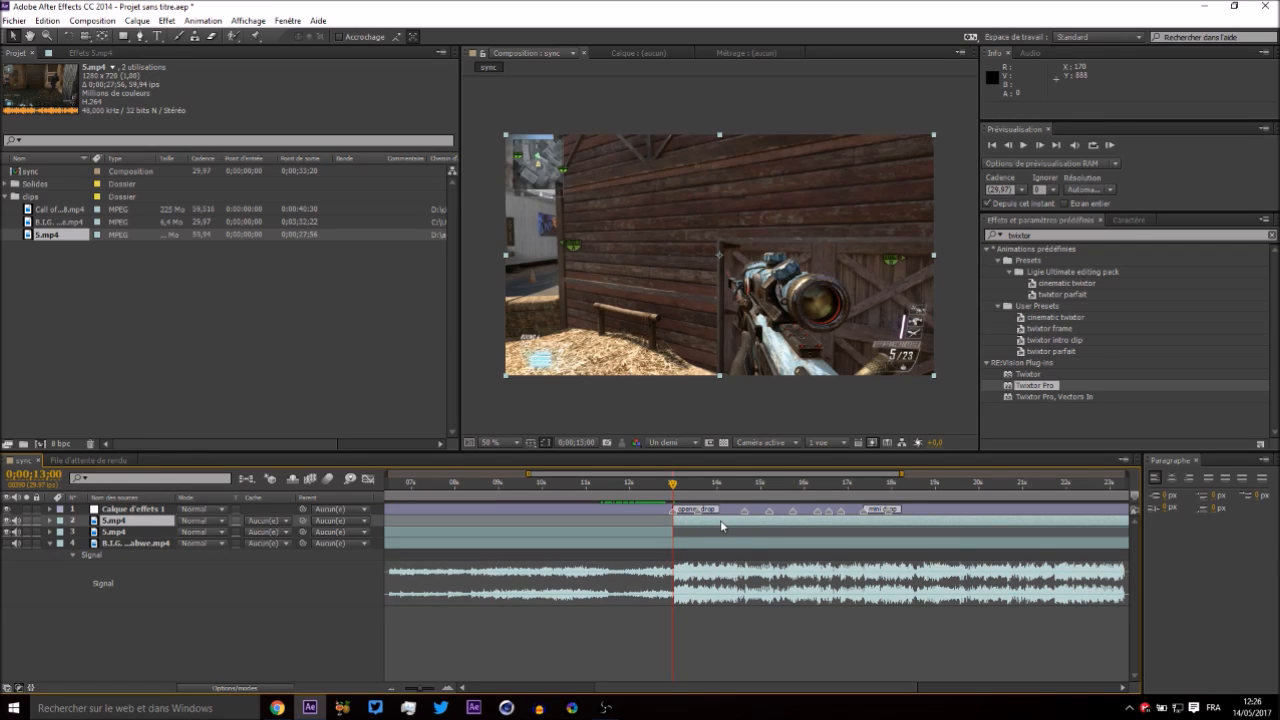
# Set the time-stretch factor of the 5.mp4 segment after the split to 100.
pyautogui.rightClick(720, 520)
pyautogui.moveTo(900, 249)
pyautogui.click(1018, 281)
pyautogui.write('100')
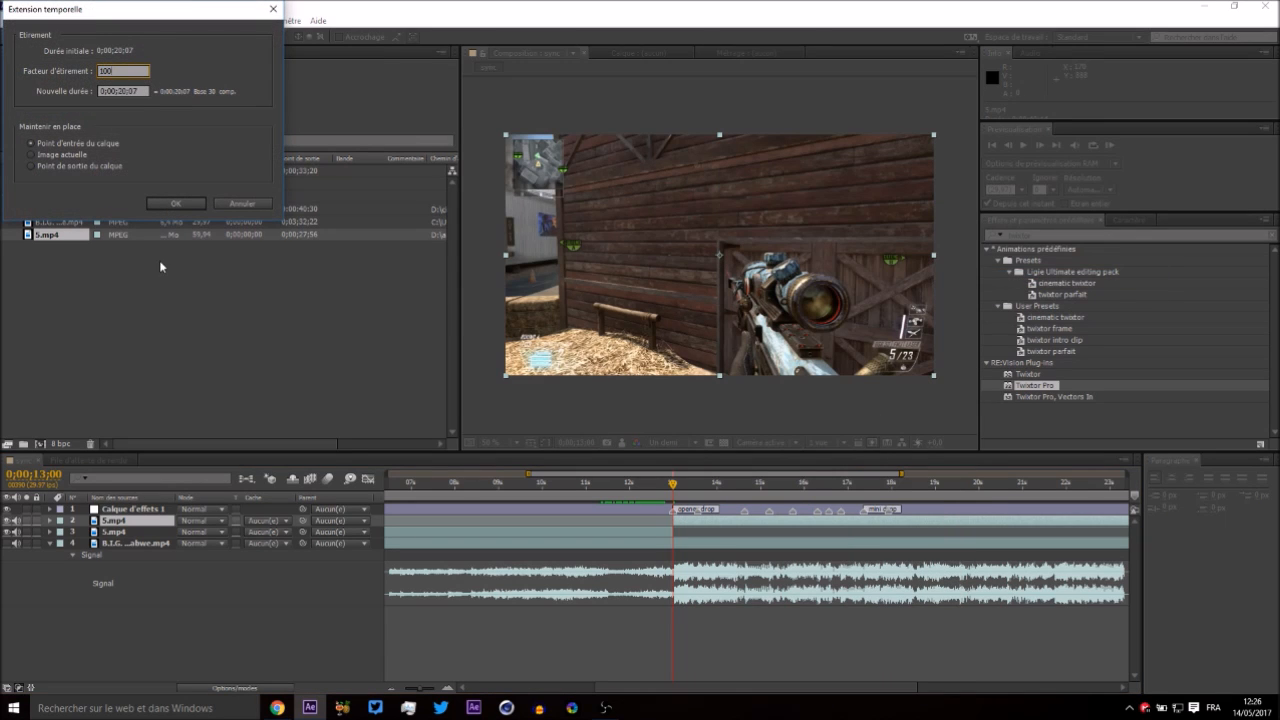
pyautogui.press('Return')
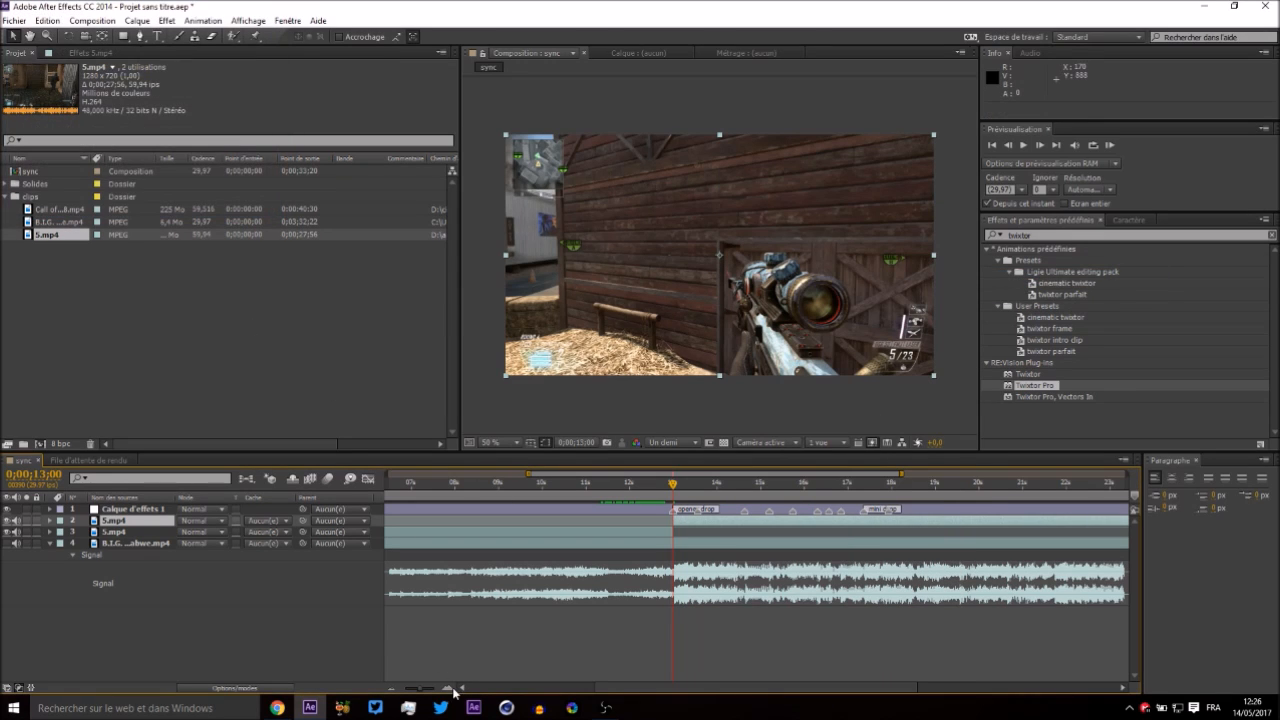
# Split the segment after the opener drop at the next marker and delete the part that follows it.
pyautogui.doubleClick(450, 689)
pyautogui.moveTo(676, 487); pyautogui.dragTo(461, 508)
pyautogui.hotkey('ctrl', 'shift', 'd')
pyautogui.press('Delete')
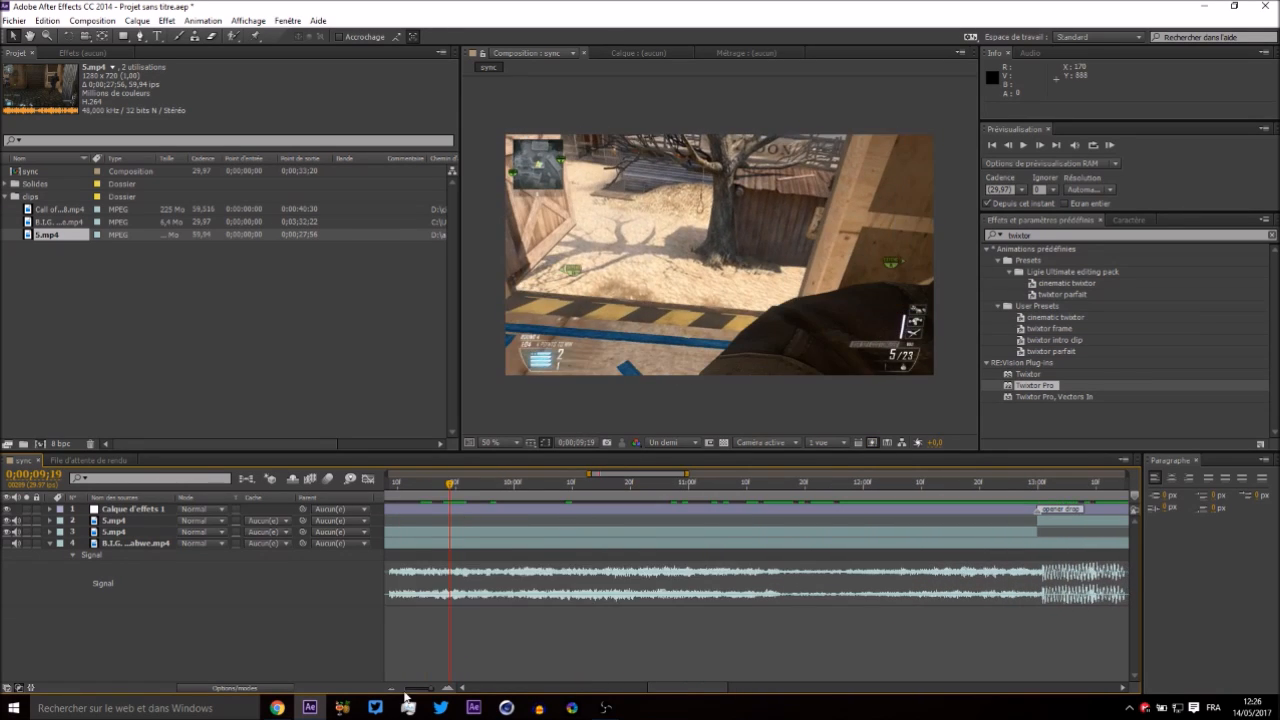
# Preview the music near 8 seconds and mute the audio of both 5.mp4 layers.
pyautogui.click(391, 689)
pyautogui.moveTo(694, 688); pyautogui.dragTo(675, 688)
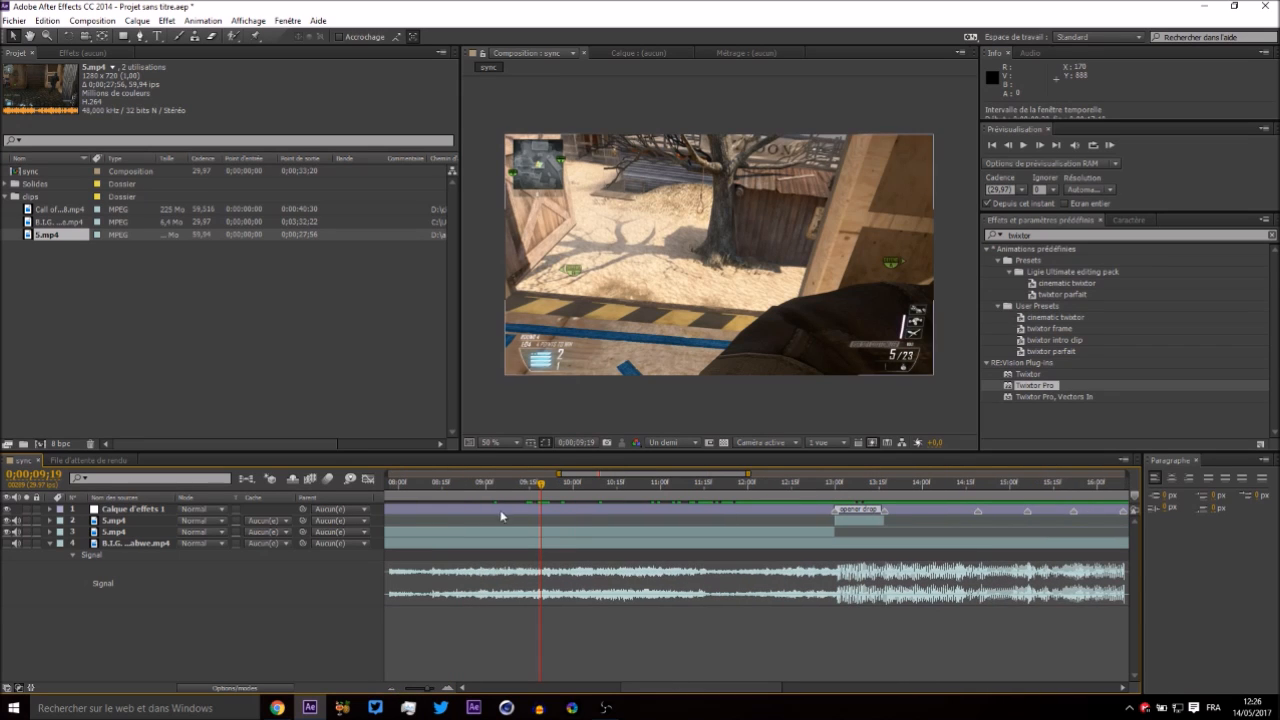
pyautogui.click(459, 492)
pyautogui.moveTo(459, 495)
pyautogui.mouseDown()
pyautogui.moveTo(486, 494)
pyautogui.moveTo(448, 493)
pyautogui.mouseUp()
pyautogui.press('KP_Decimal')
pyautogui.press('KP_Decimal')
pyautogui.moveTo(16, 532); pyautogui.dragTo(16, 521)
# Listen for the cut point, split the first 5.mp4 segment at 0;00;08;19 and delete the part before it.
pyautogui.press('KP_Decimal')
pyautogui.press('KP_Decimal')
pyautogui.moveTo(448, 489); pyautogui.dragTo(431, 489)
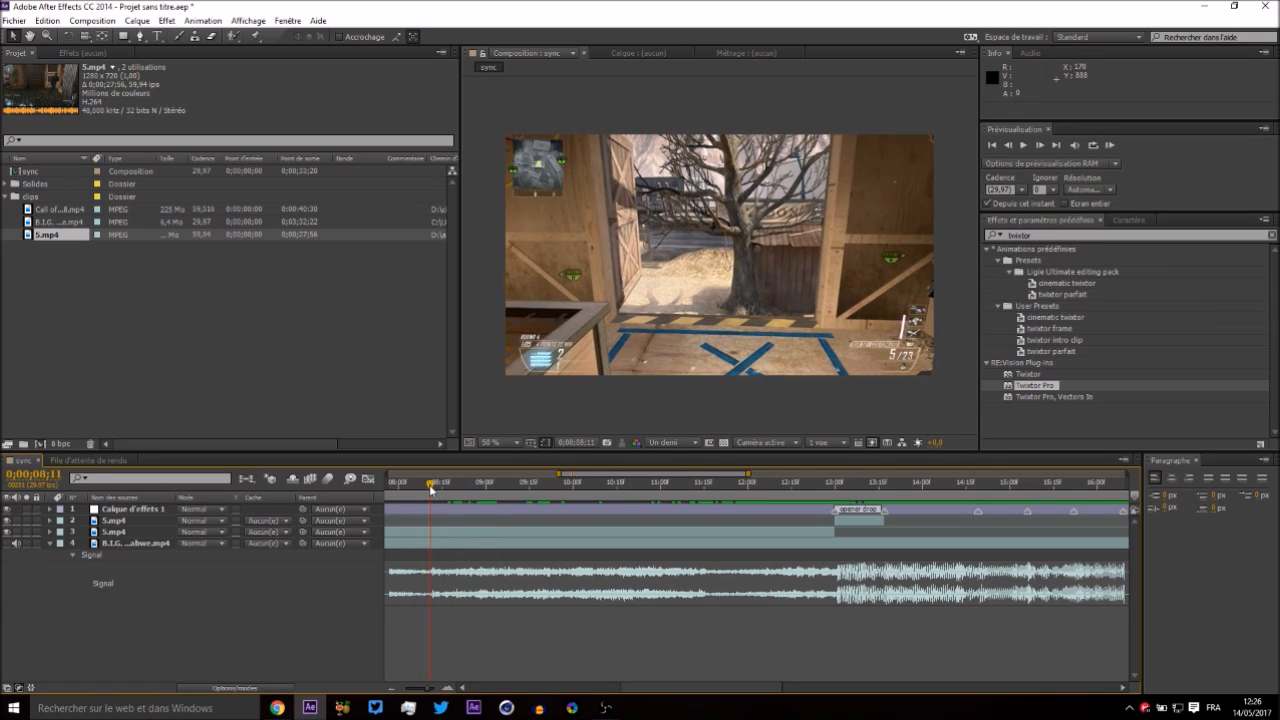
pyautogui.press('KP_Decimal')
pyautogui.press('KP_Decimal')
pyautogui.moveTo(432, 490); pyautogui.dragTo(453, 499)
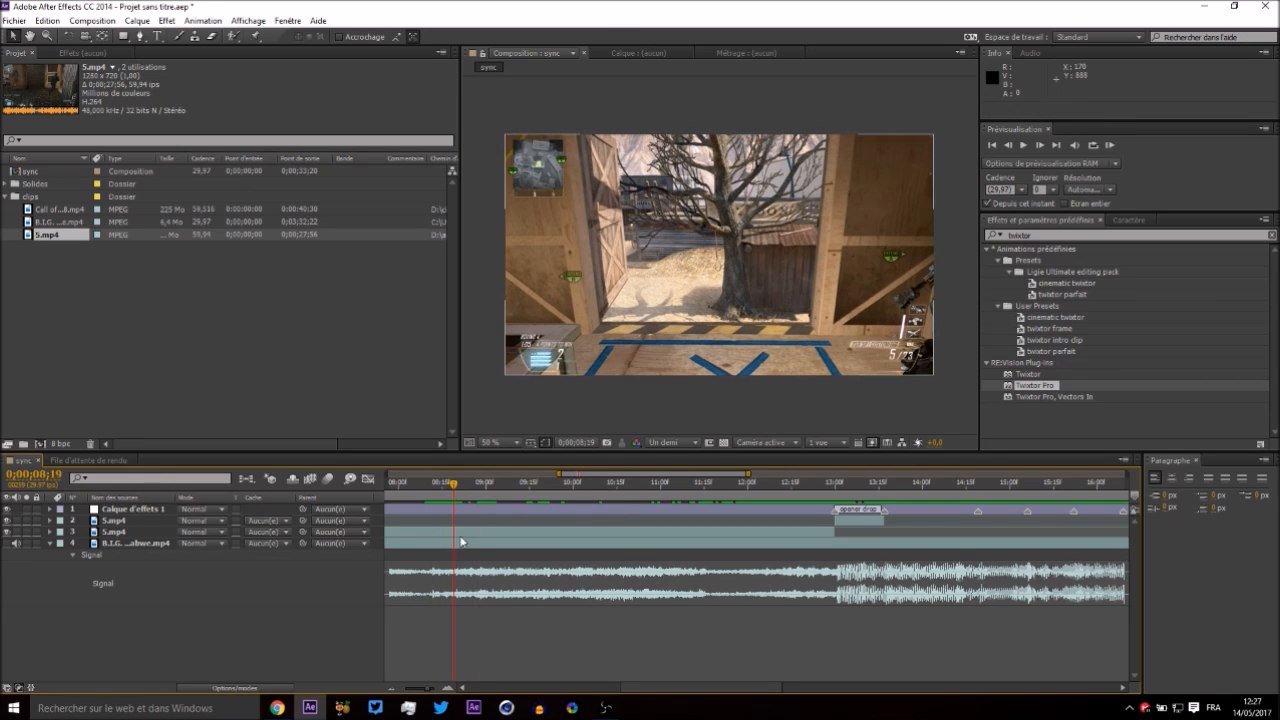
pyautogui.click(459, 532)
pyautogui.hotkey('ctrl', 'shift', 'd')
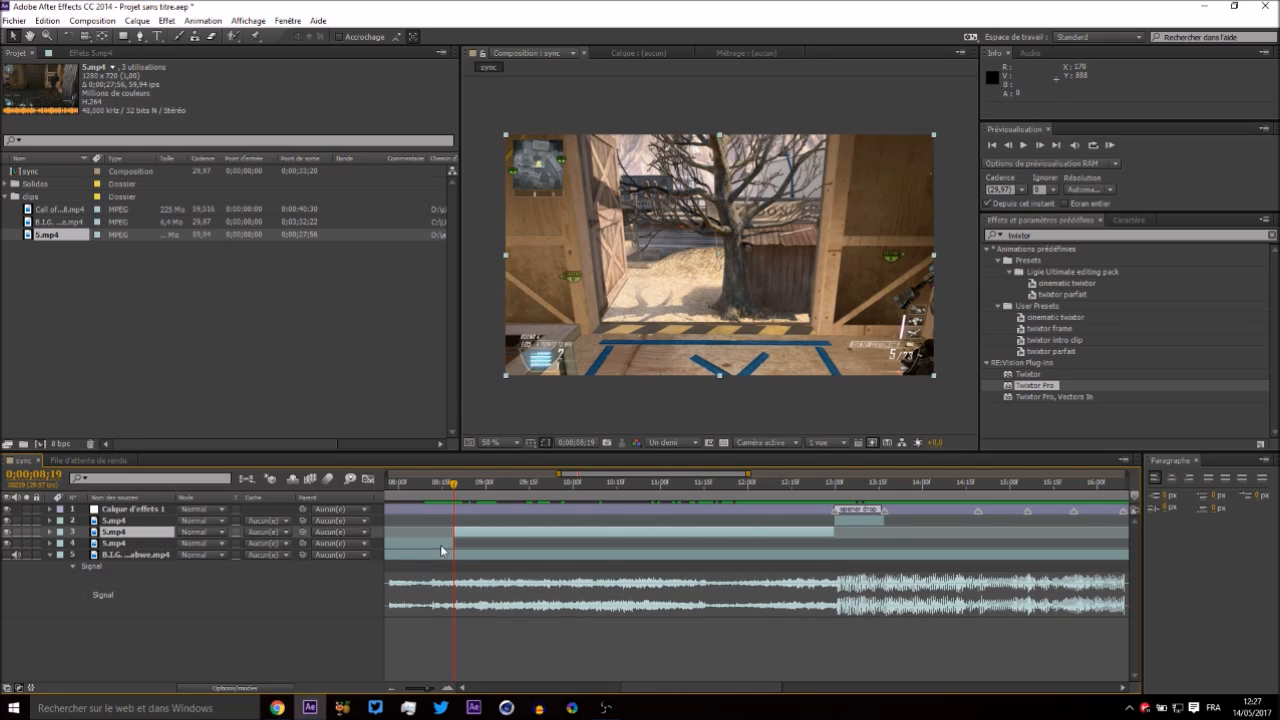
pyautogui.click(441, 544)
pyautogui.press('Delete')
# Slip the footage inside the short segment after the opener drop so it starts on the gunshot at 0;00;13;00.
pyautogui.moveTo(457, 494); pyautogui.dragTo(834, 510)
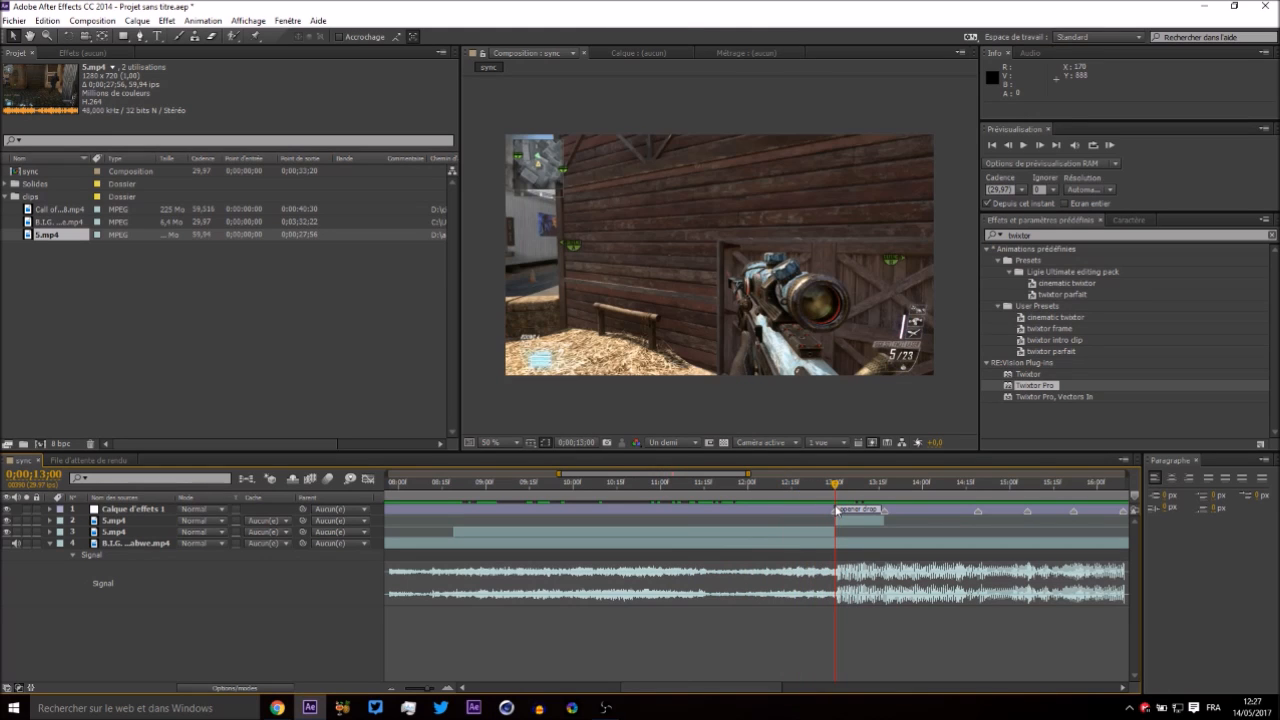
pyautogui.click(838, 511)
pyautogui.click(840, 519)
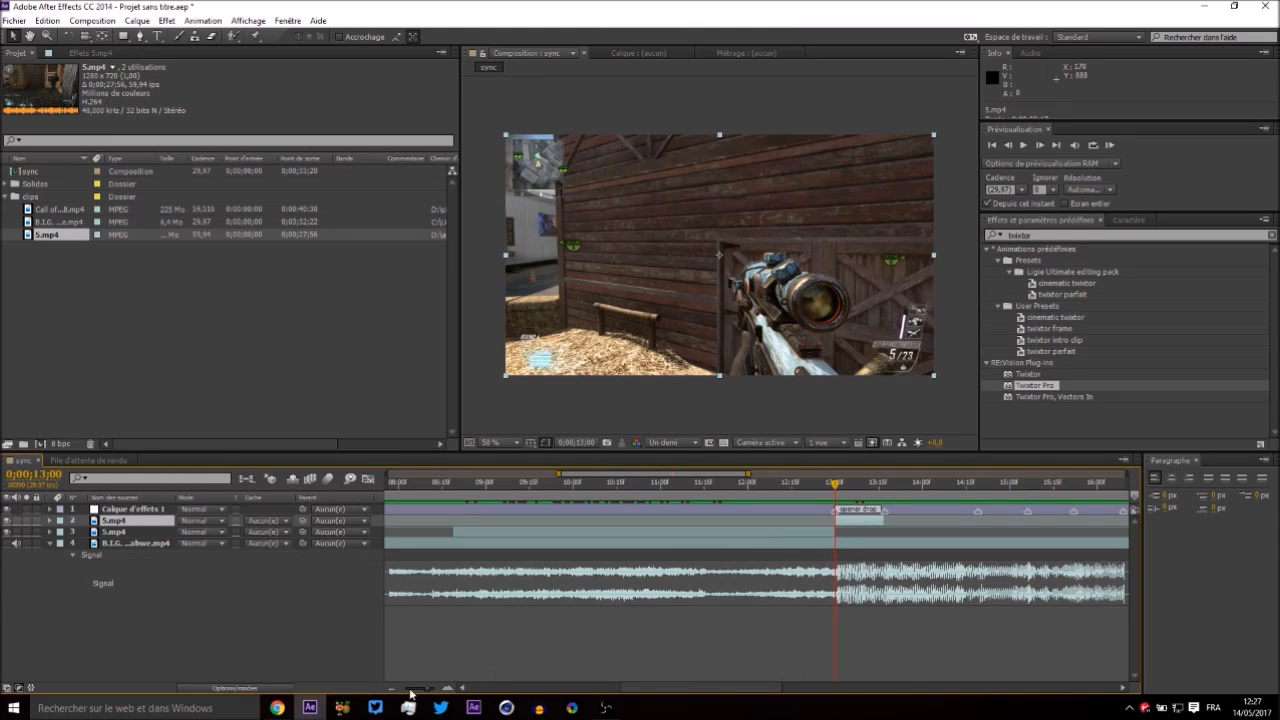
pyautogui.click(449, 688)
pyautogui.moveTo(719, 690); pyautogui.dragTo(748, 690)
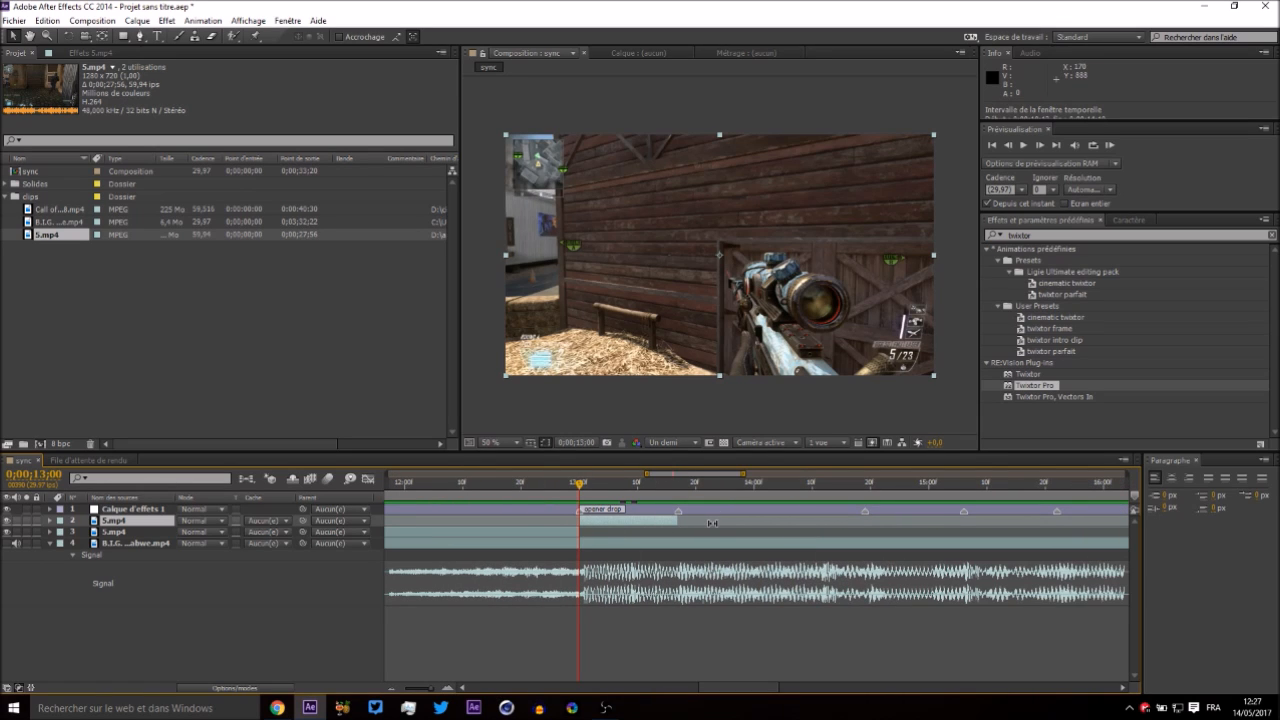
pyautogui.moveTo(712, 523); pyautogui.dragTo(732, 518)
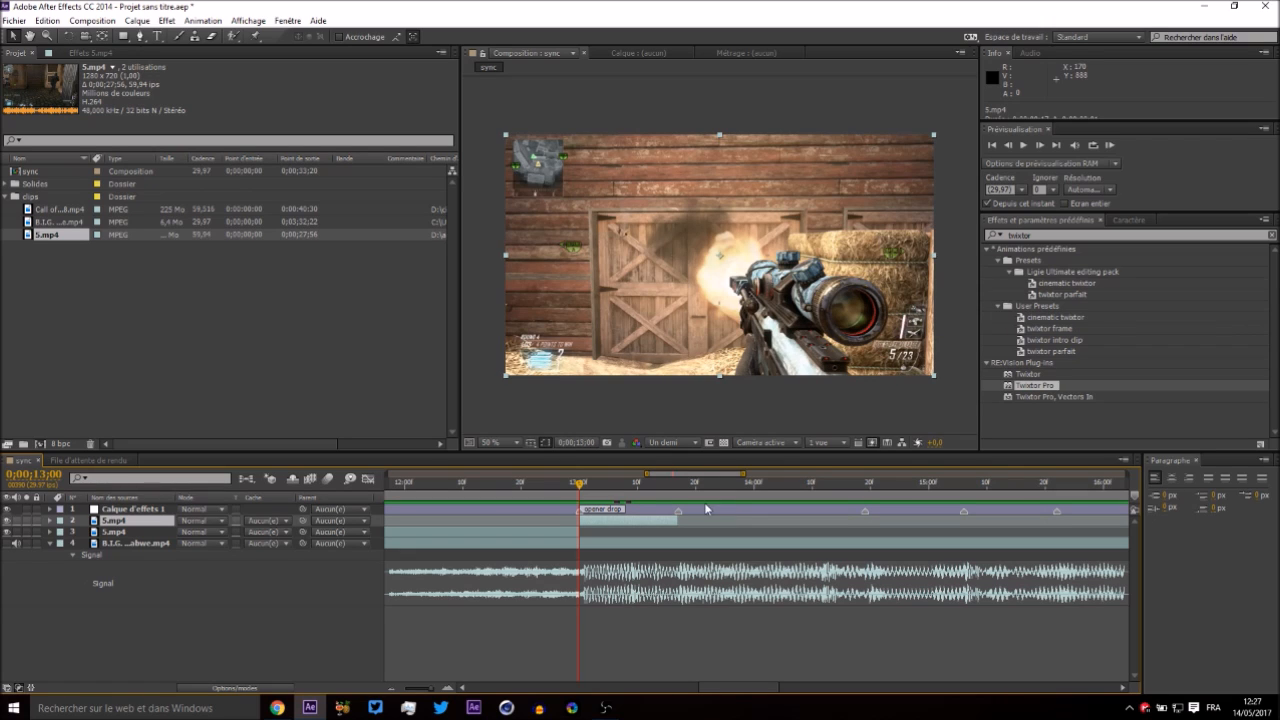
# Apply Twixtor Pro to the short segment and set Frame Interp to Motion Weighted Blend.
pyautogui.doubleClick(1036, 393)
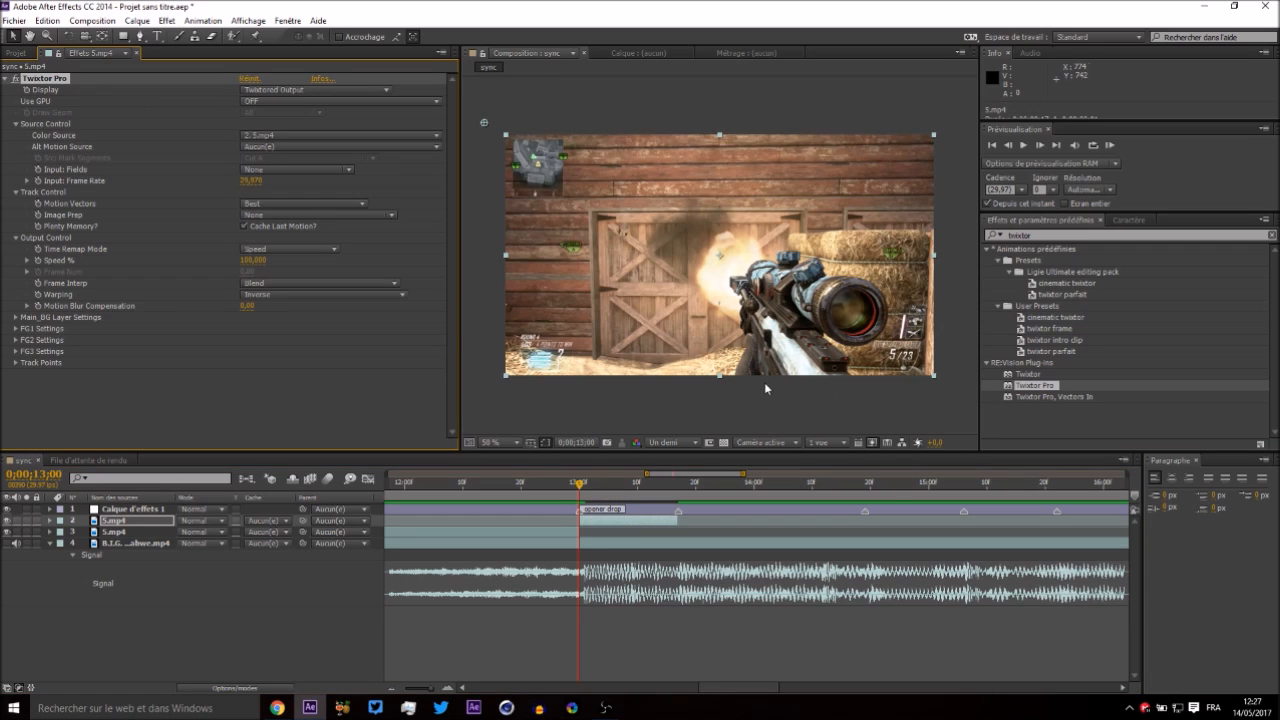
pyautogui.click(246, 226)
pyautogui.click(245, 205)
pyautogui.click(286, 284)
pyautogui.click(280, 282)
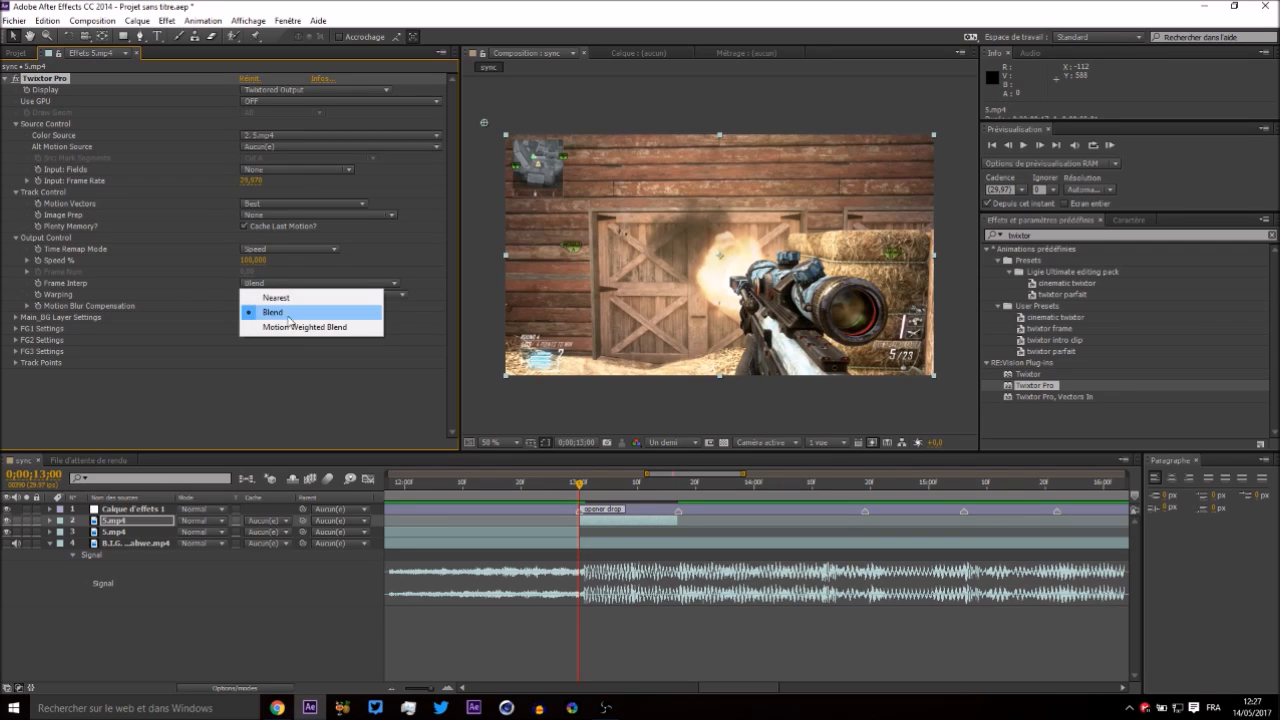
pyautogui.click(291, 327)
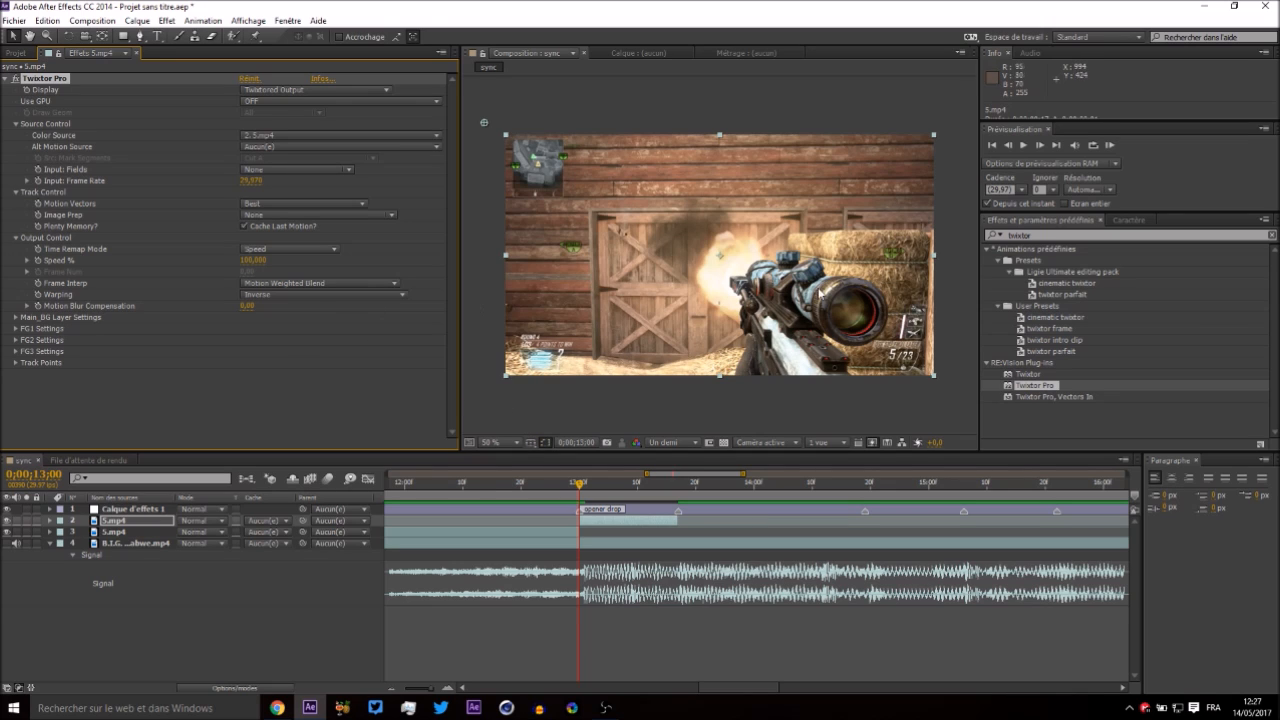
# Keyframe Twixtor Pro's Speed % at 100 on 0;00;12;29 and at 250 on 0;00;13;00.
pyautogui.click(1007, 145)
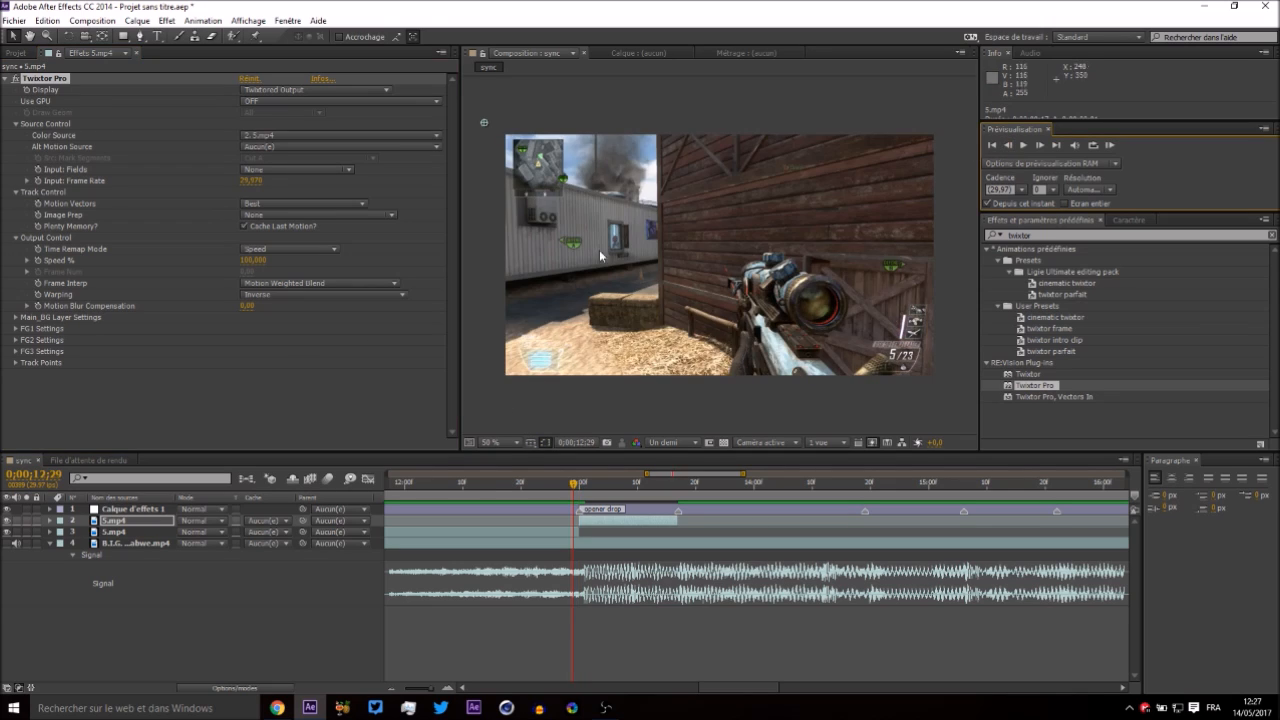
pyautogui.click(37, 261)
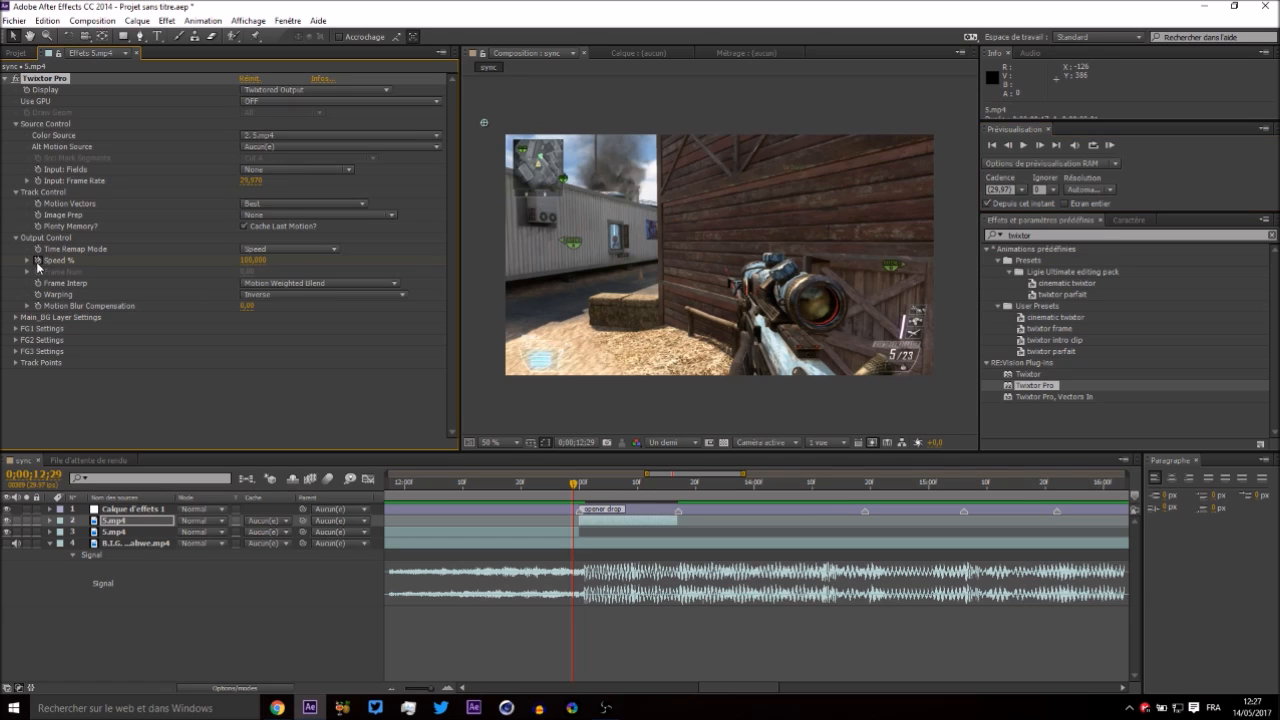
pyautogui.click(1040, 145)
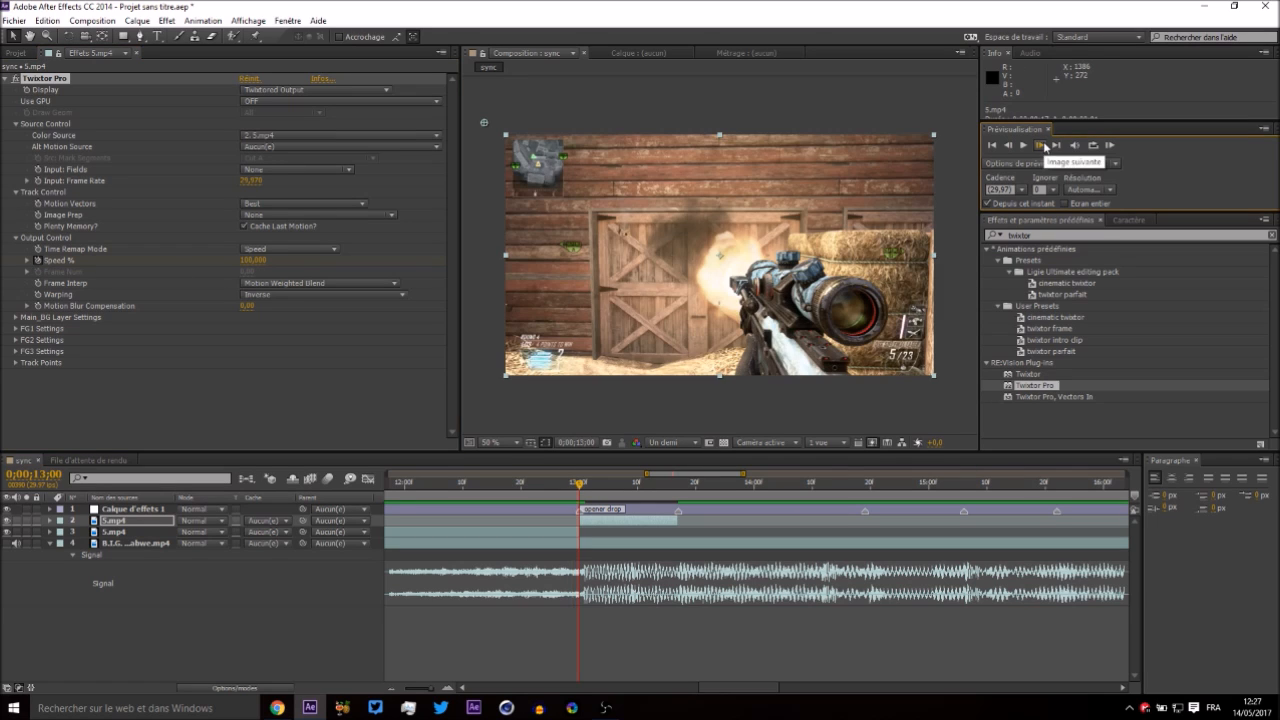
pyautogui.click(252, 261)
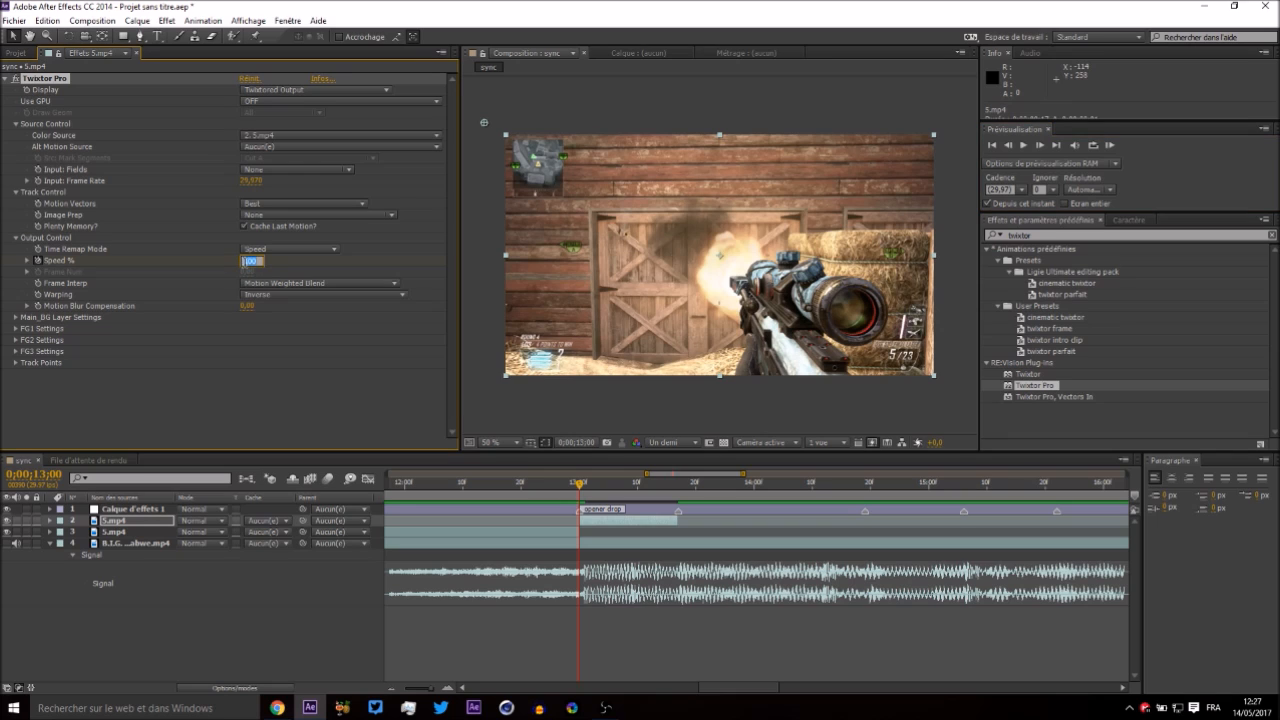
pyautogui.write('250')
pyautogui.press('Return')
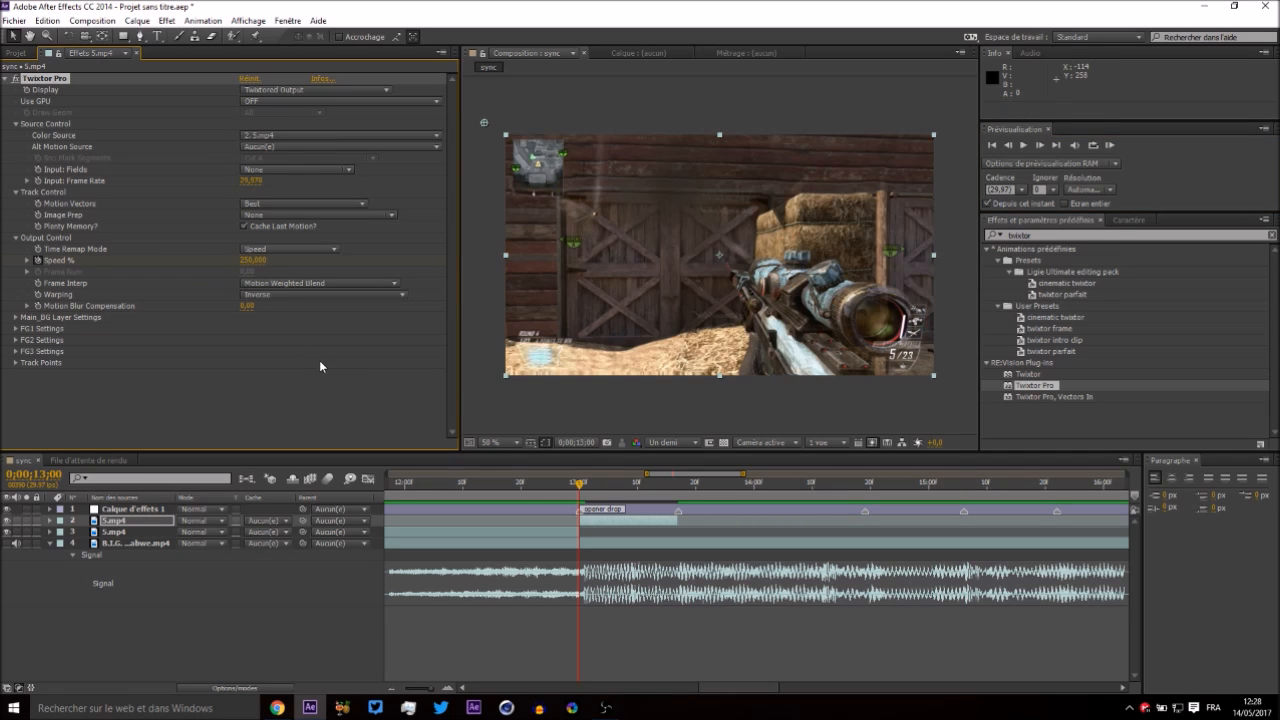
# Keyframe Twixtor Pro's Speed % at 20 on 0;00;13;09.
pyautogui.moveTo(580, 486); pyautogui.dragTo(634, 489)
pyautogui.click(252, 261)
pyautogui.write('20')
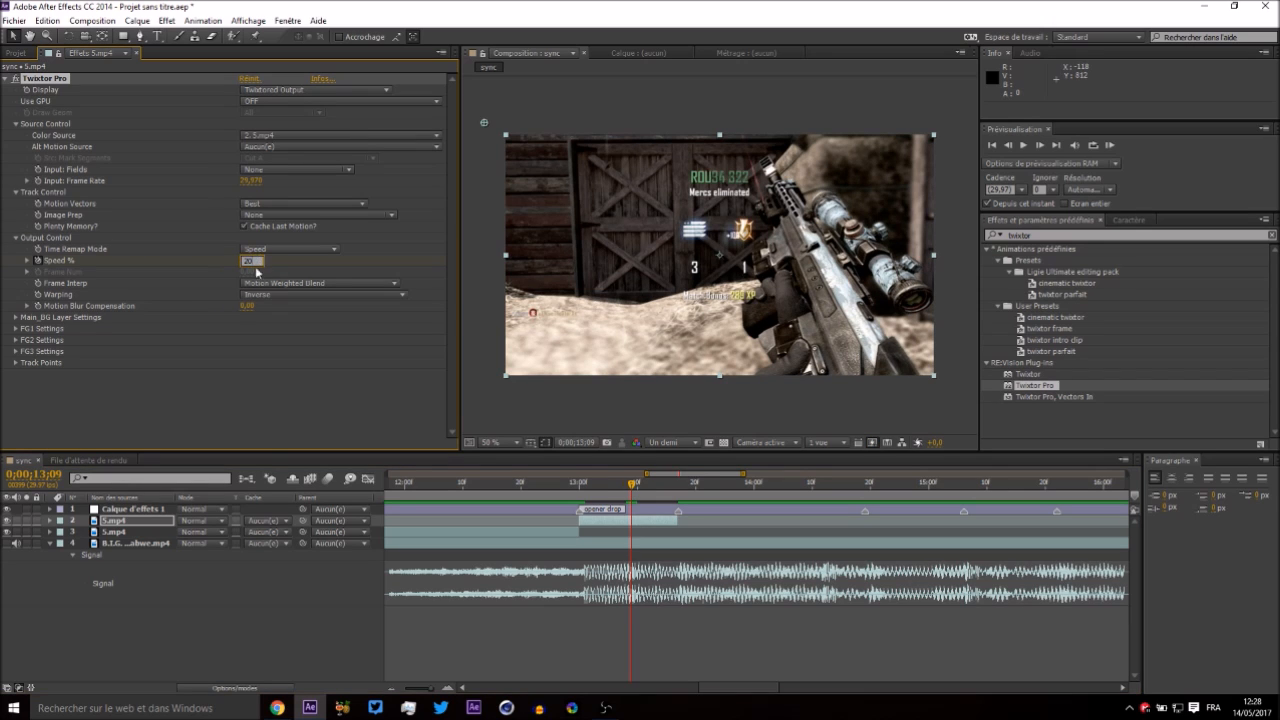
pyautogui.press('Return')
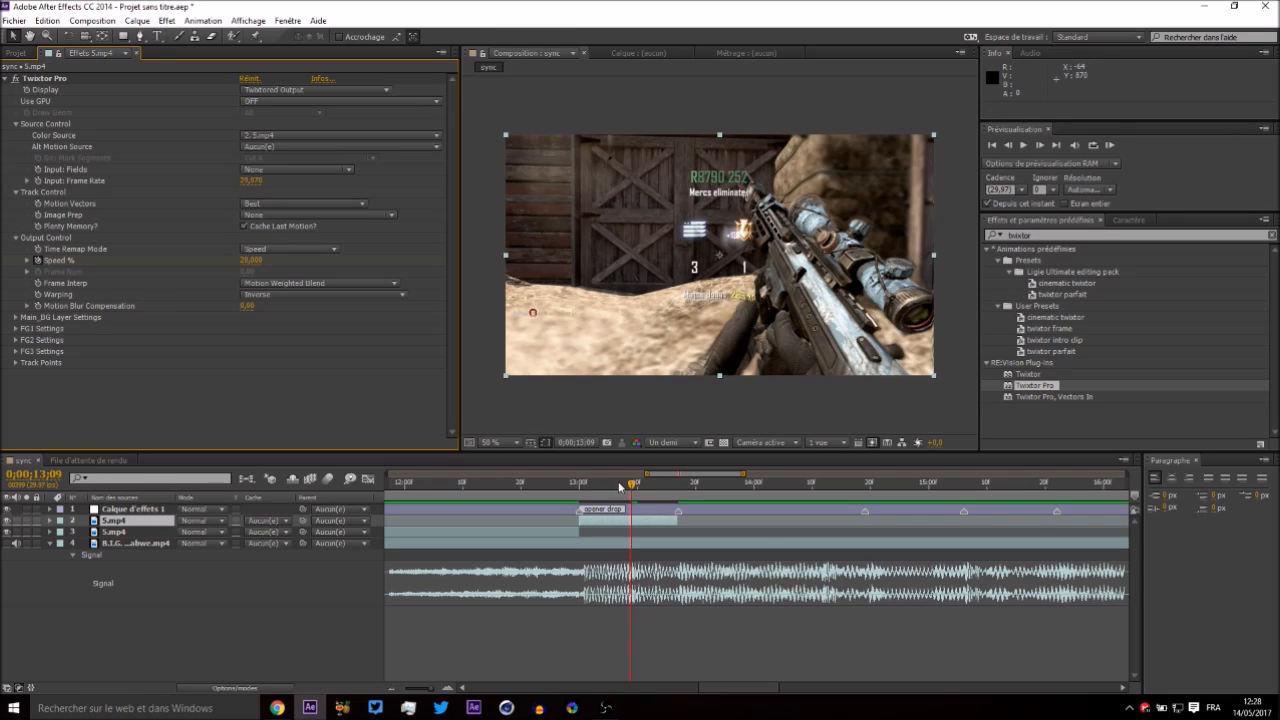
# Reveal the short segment's Speed % keyframes, select all three and apply Easy Ease to them in the graph editor.
pyautogui.press('u')
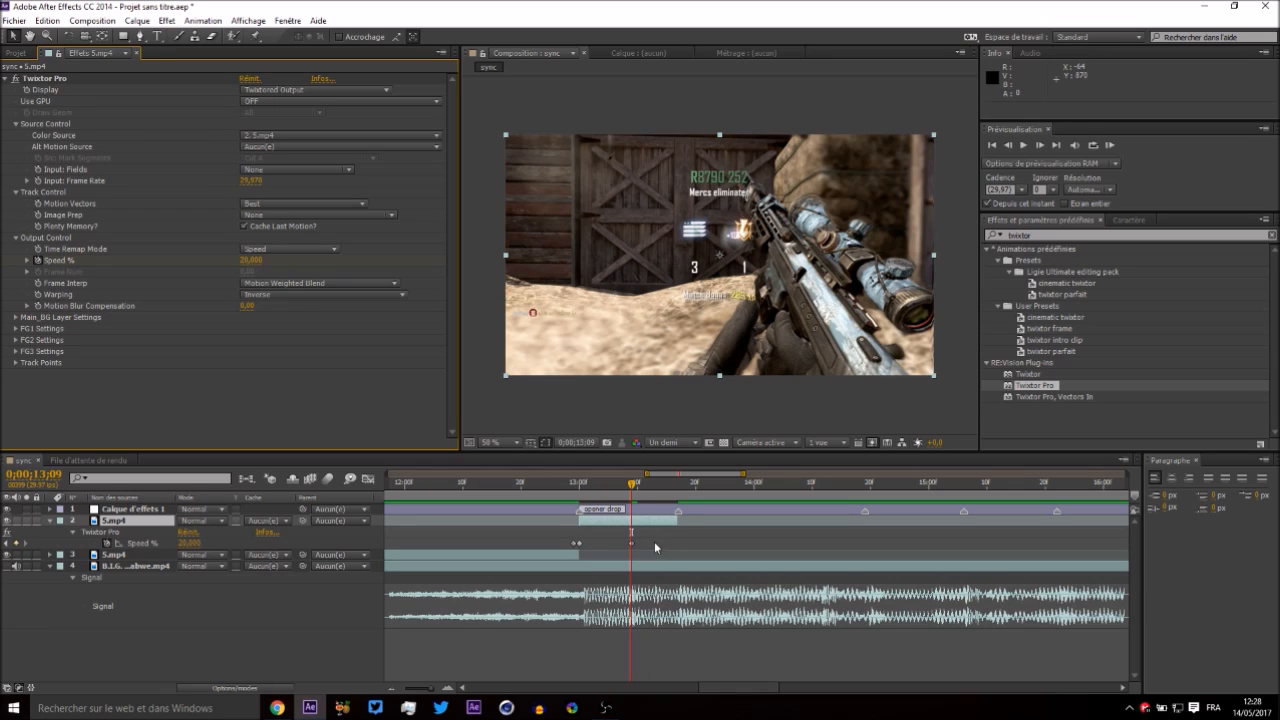
pyautogui.moveTo(650, 544); pyautogui.dragTo(552, 551)
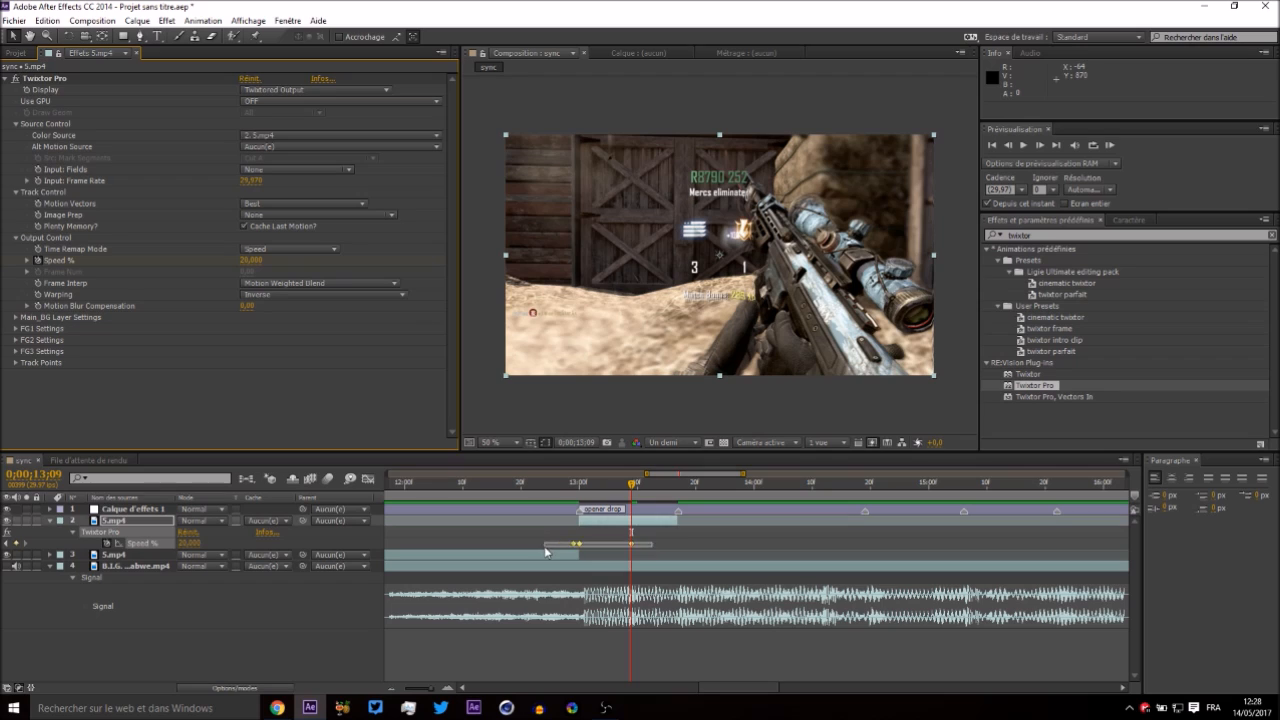
pyautogui.click(368, 478)
pyautogui.moveTo(516, 511); pyautogui.dragTo(738, 662)
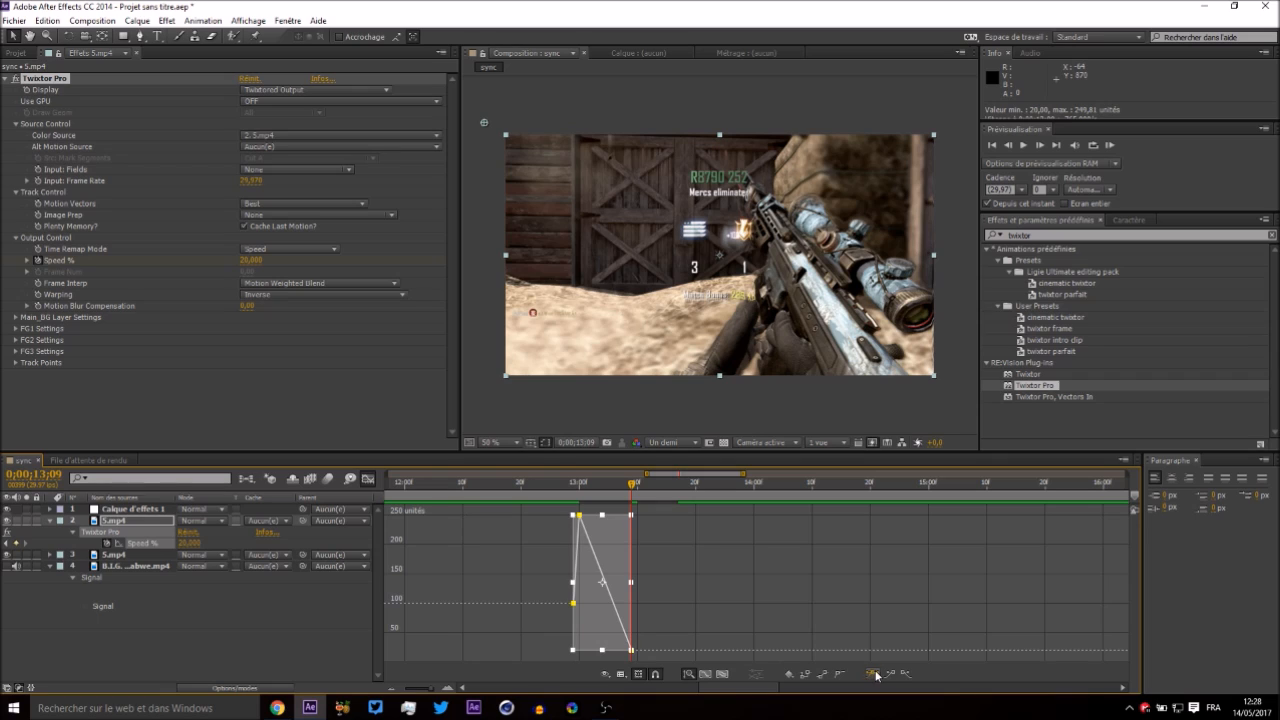
pyautogui.click(876, 676)
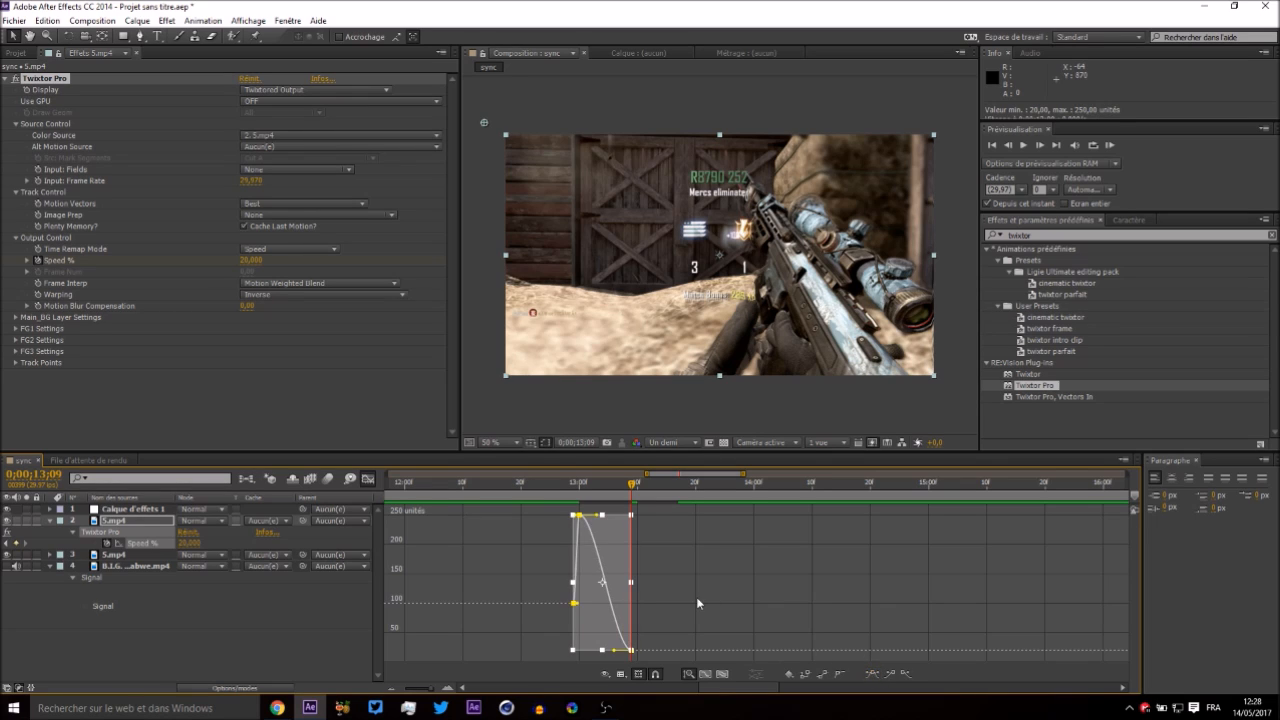
pyautogui.click(699, 603)
# Stretch the incoming handle of the last Speed % keyframe back to about 0;00;13;00 in the graph.
pyautogui.click(448, 688)
pyautogui.moveTo(680, 630); pyautogui.dragTo(467, 655)
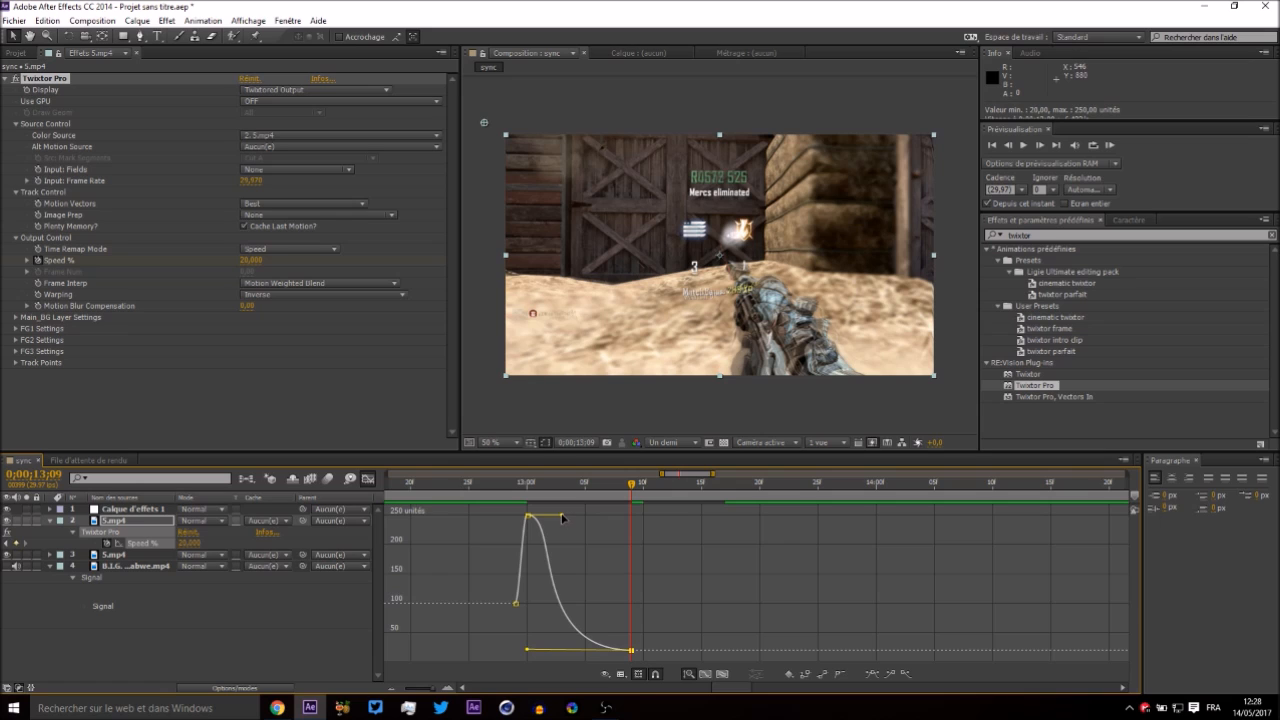
pyautogui.click(529, 488)
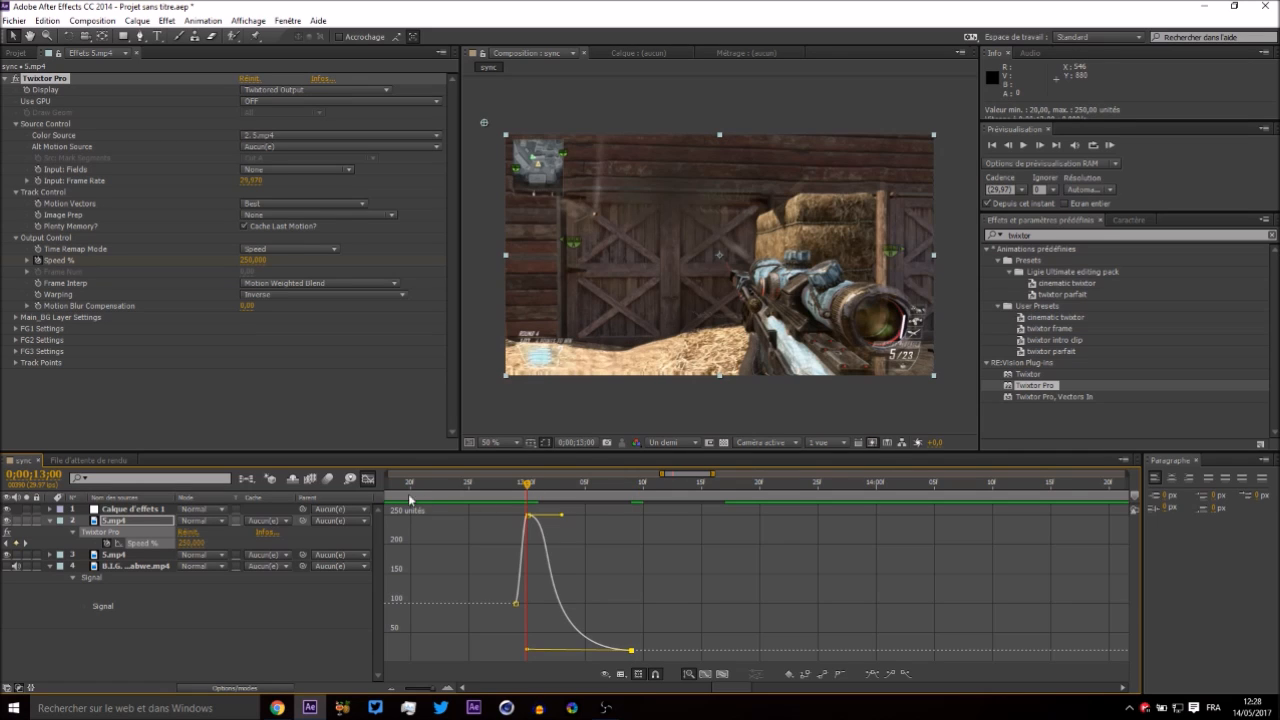
pyautogui.click(367, 480)
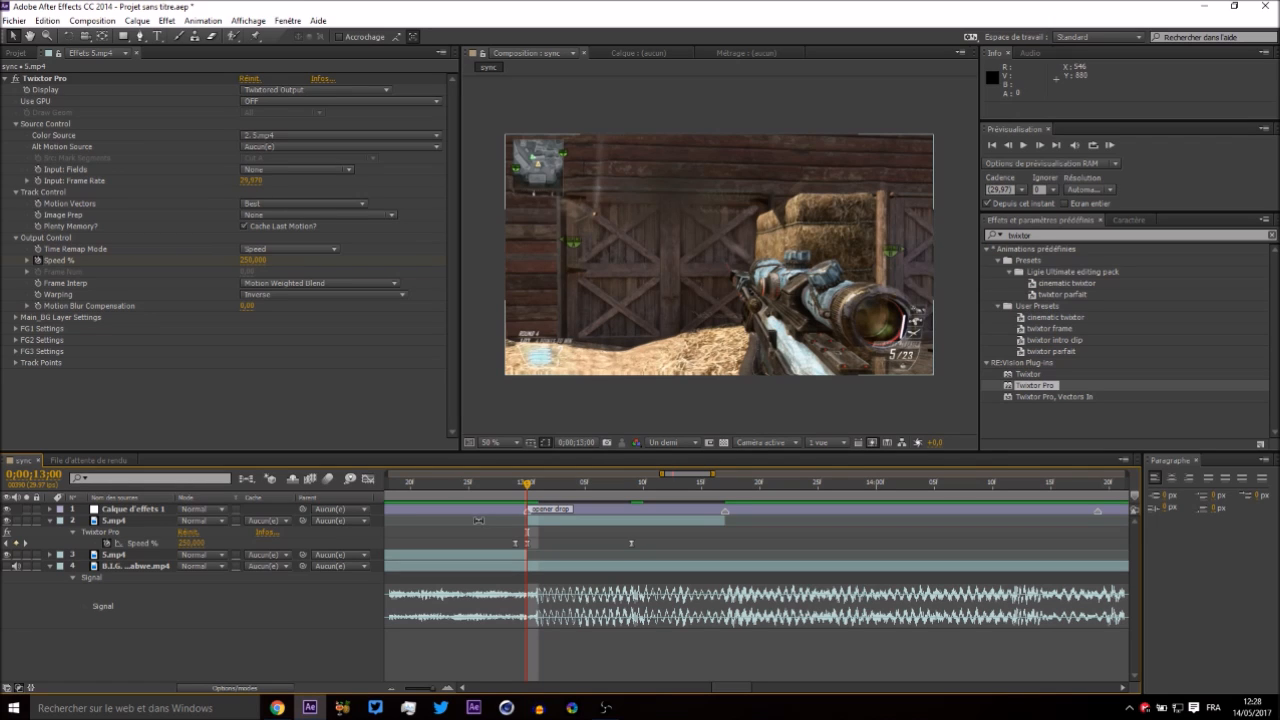
pyautogui.click(474, 521)
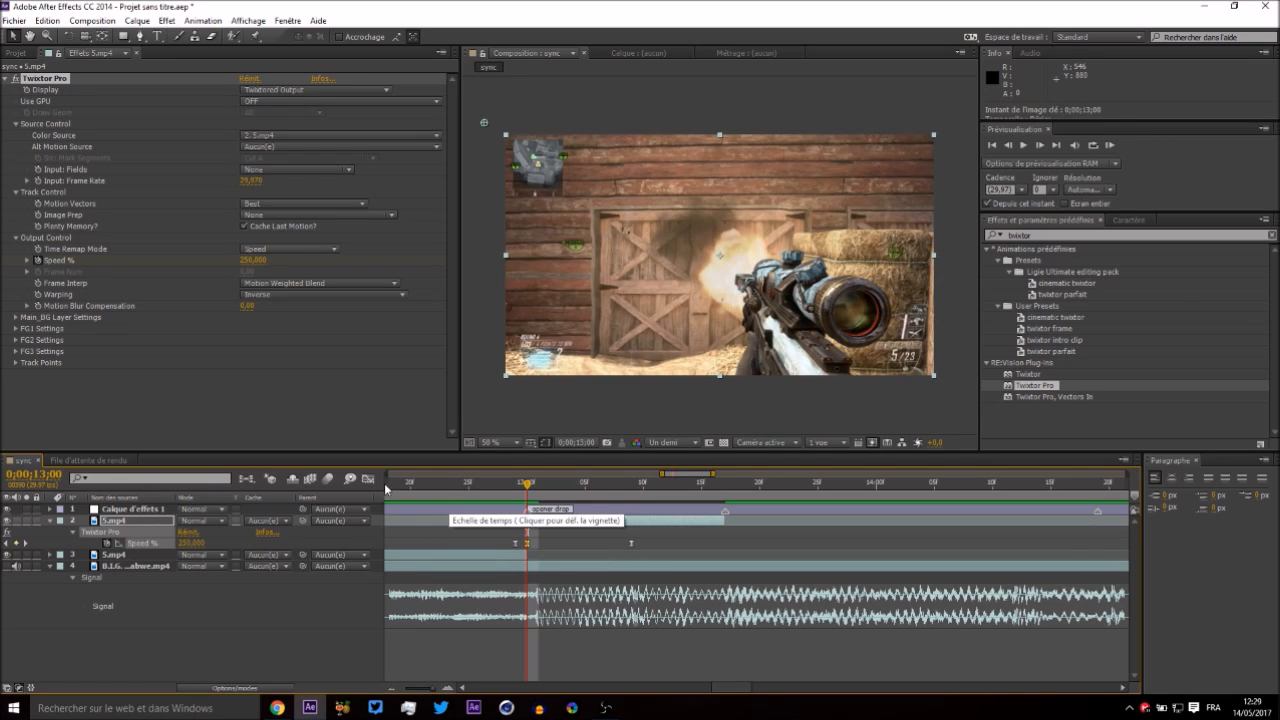
# Pull the outgoing handle of the 250% speed keyframe steeply down so the speed curve falls off sharply.
pyautogui.hotkey('shift', 'F3')
pyautogui.moveTo(563, 517); pyautogui.dragTo(530, 597)
pyautogui.click(503, 483)
pyautogui.moveTo(503, 483); pyautogui.dragTo(522, 603)
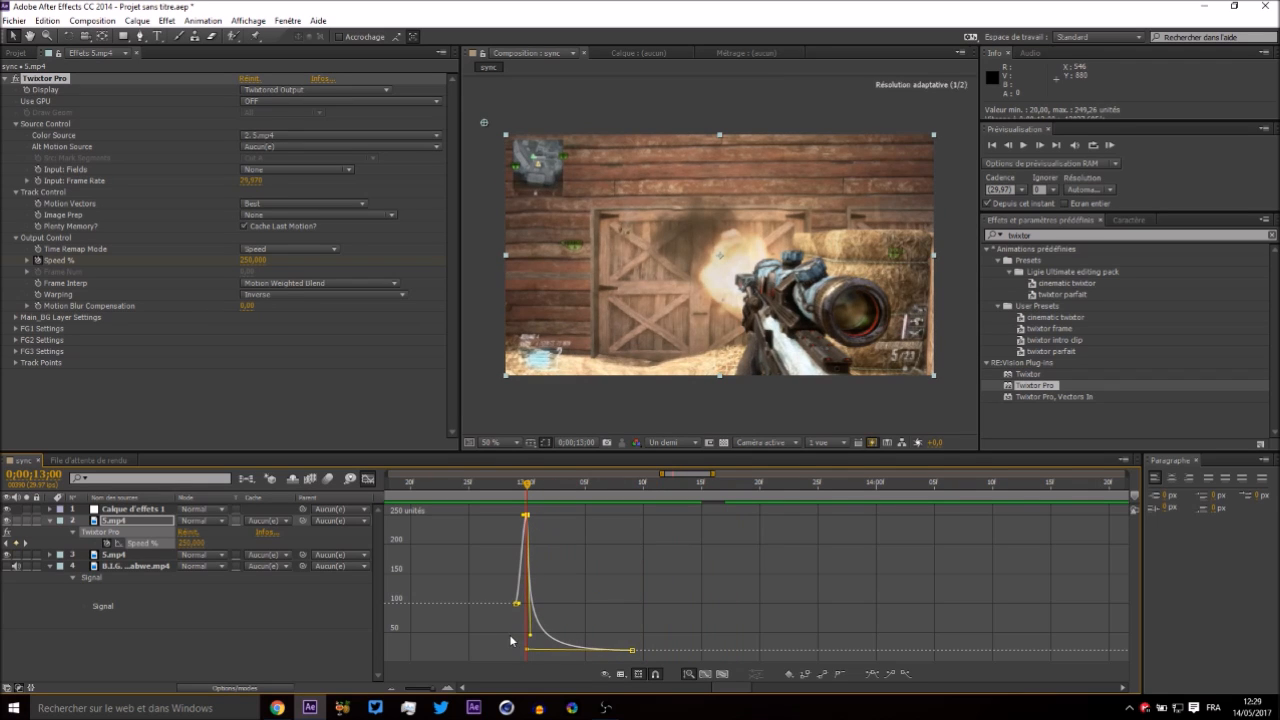
pyautogui.click(607, 488)
pyautogui.moveTo(607, 490); pyautogui.dragTo(530, 658)
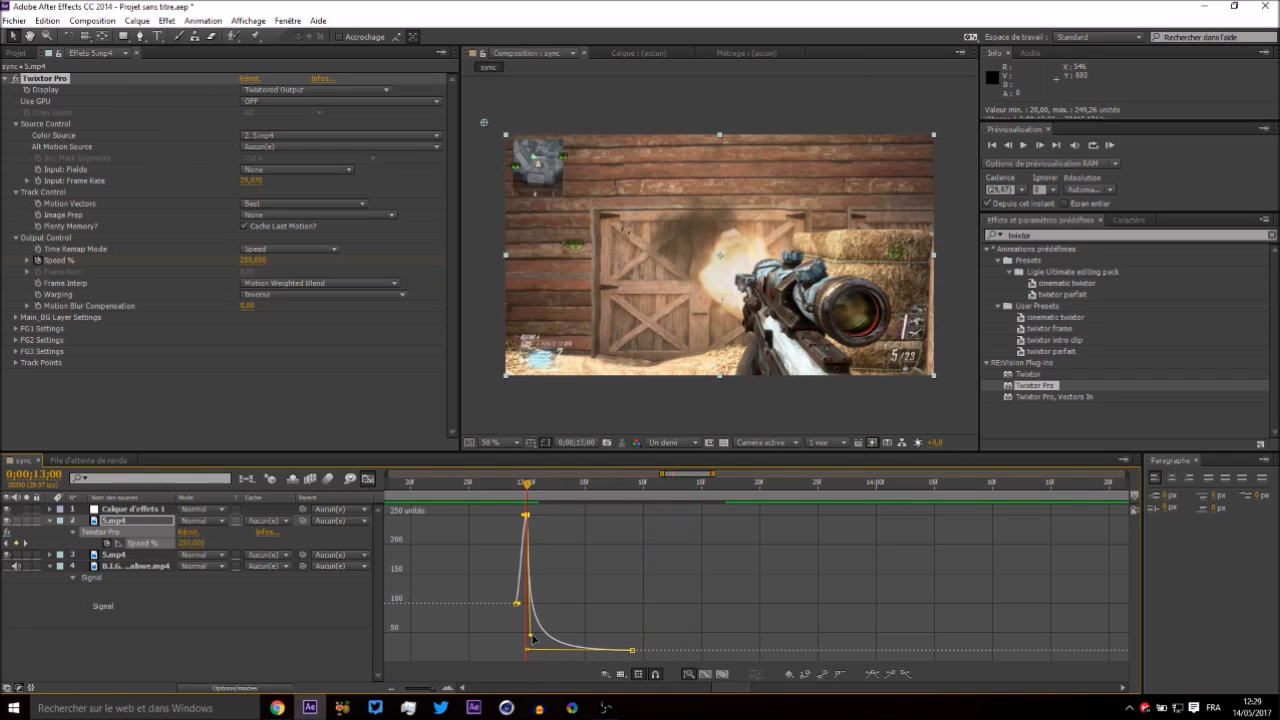
# Ease the 250% keyframe's steep handle back up slightly and scrub through the speed ramp to check it.
pyautogui.click(468, 492)
pyautogui.moveTo(468, 492); pyautogui.dragTo(725, 486)
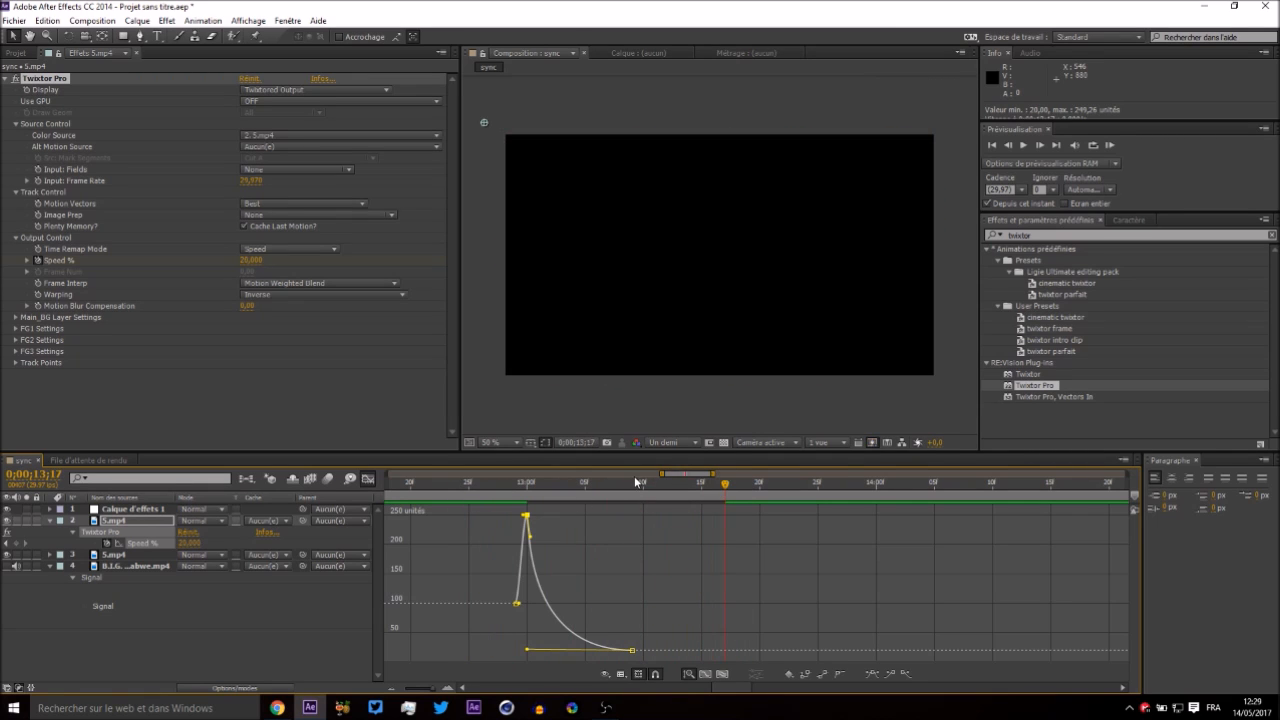
pyautogui.moveTo(601, 487); pyautogui.dragTo(713, 488)
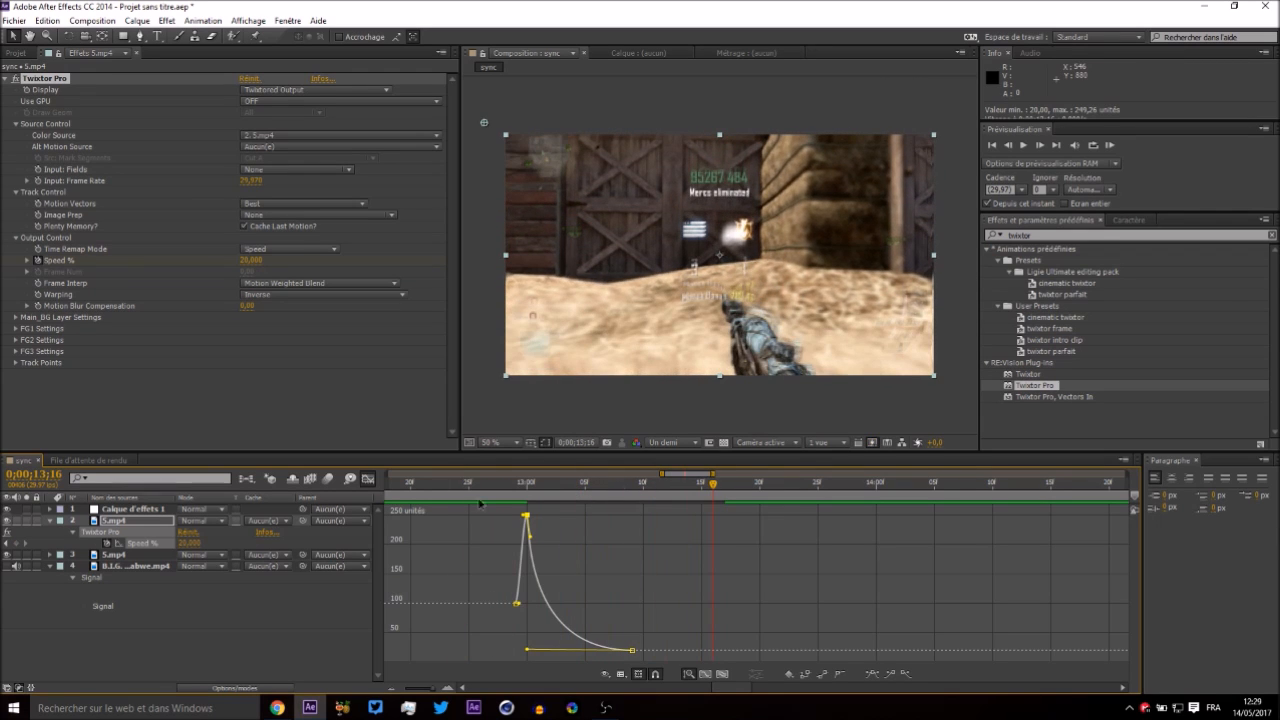
pyautogui.click(368, 480)
pyautogui.click(526, 496)
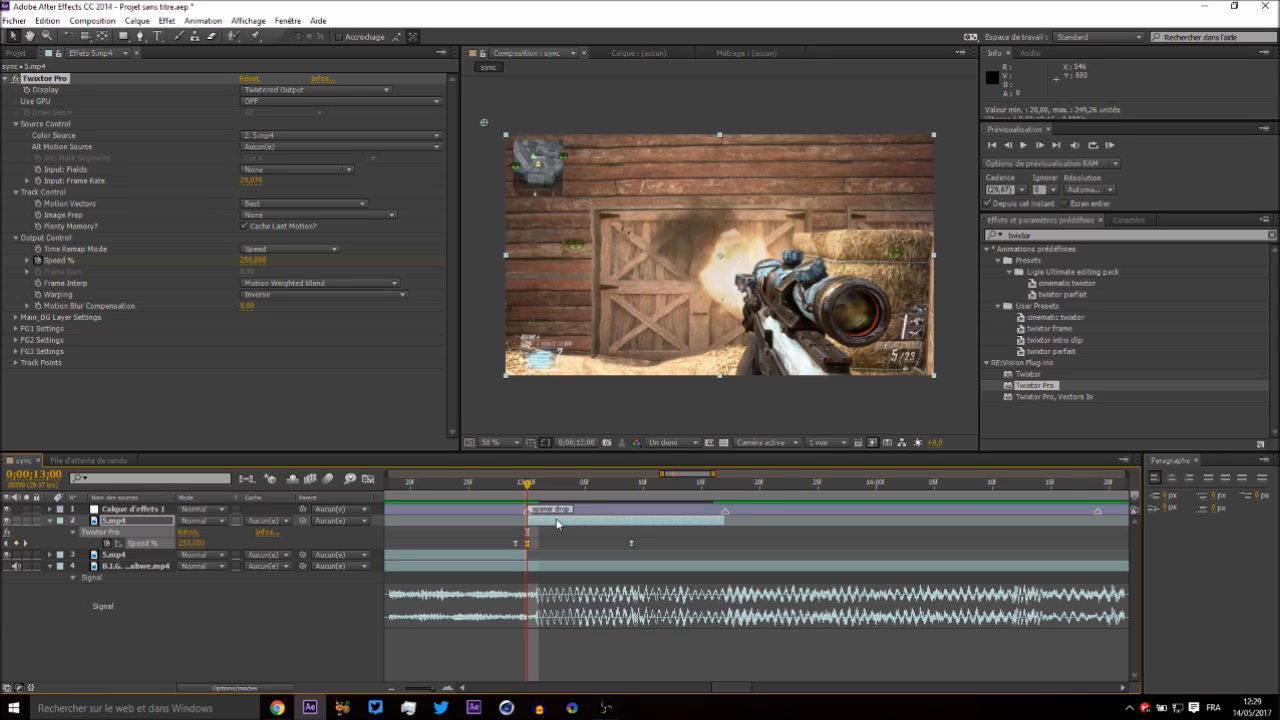
# Import Call of Duty Black Ops II 05.01.2017 - 15.51.59.09.mp4 and place it in the sync composition at 0;00;13;17.
pyautogui.moveTo(532, 490); pyautogui.dragTo(885, 487)
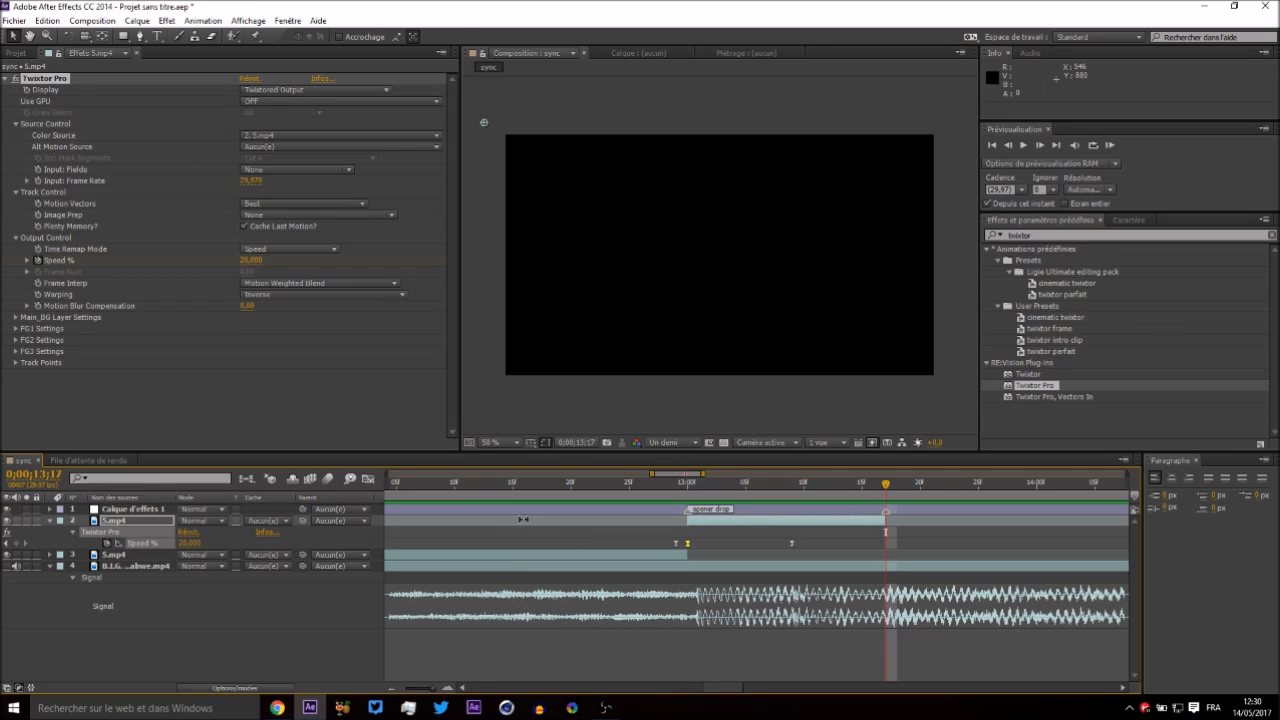
pyautogui.click(337, 635)
pyautogui.doubleClick(391, 689)
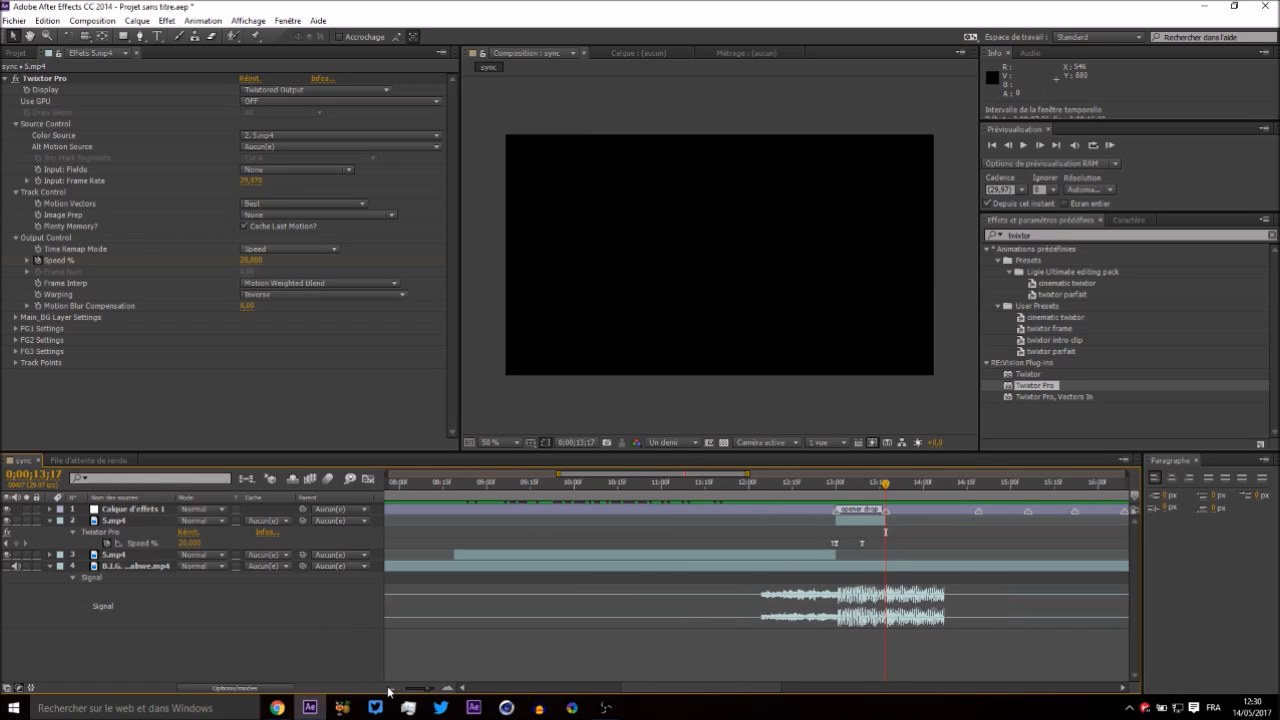
pyautogui.moveTo(647, 692); pyautogui.dragTo(697, 682)
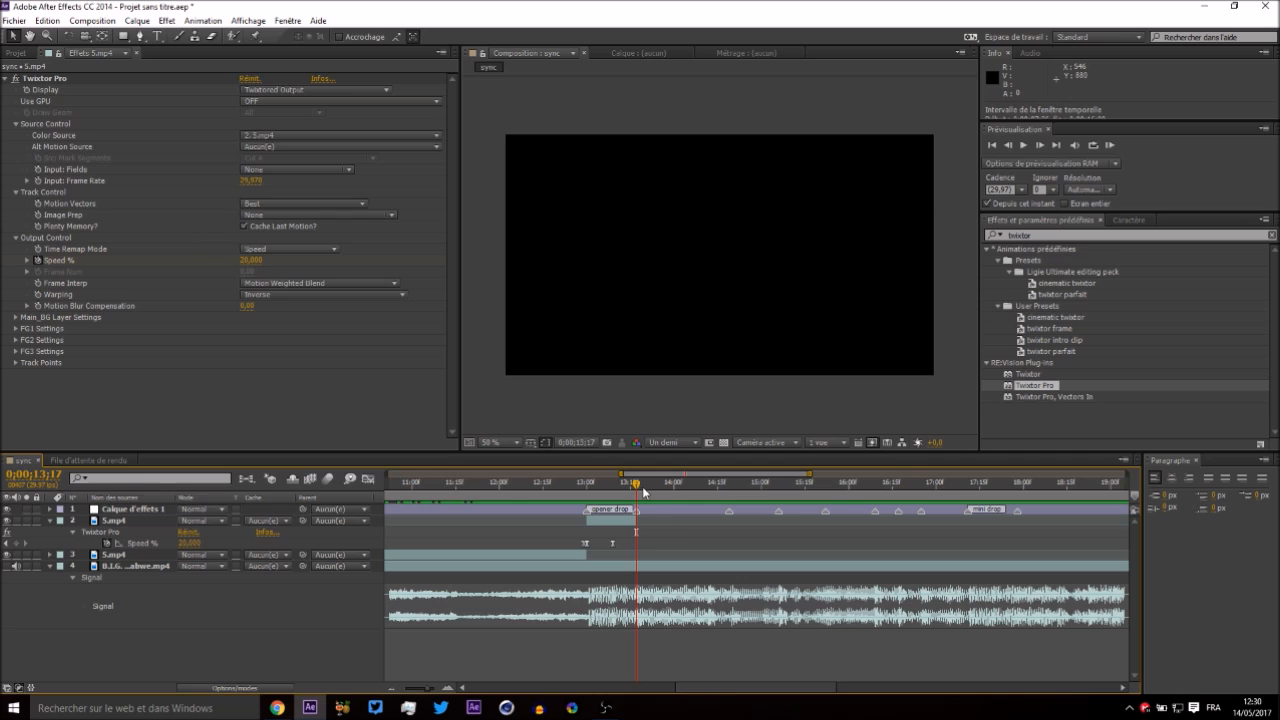
pyautogui.hotkey('ctrl', '0')
pyautogui.click(14, 20)
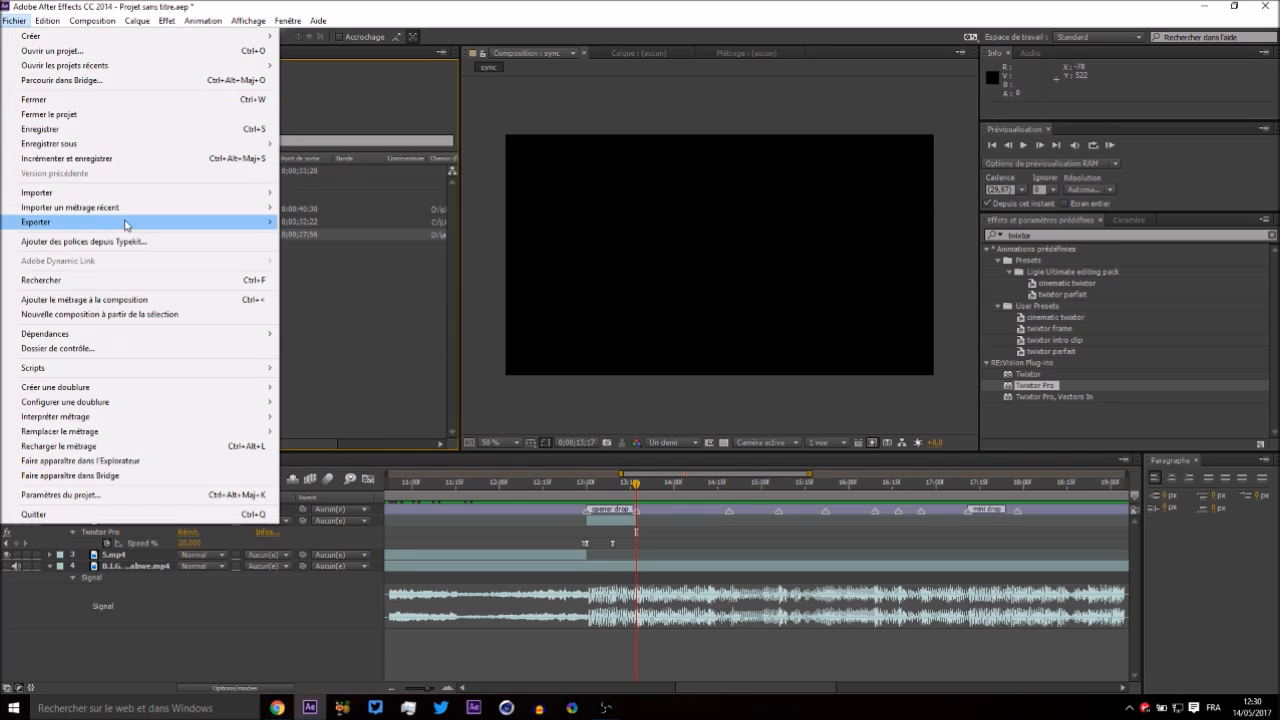
pyautogui.click(300, 193)
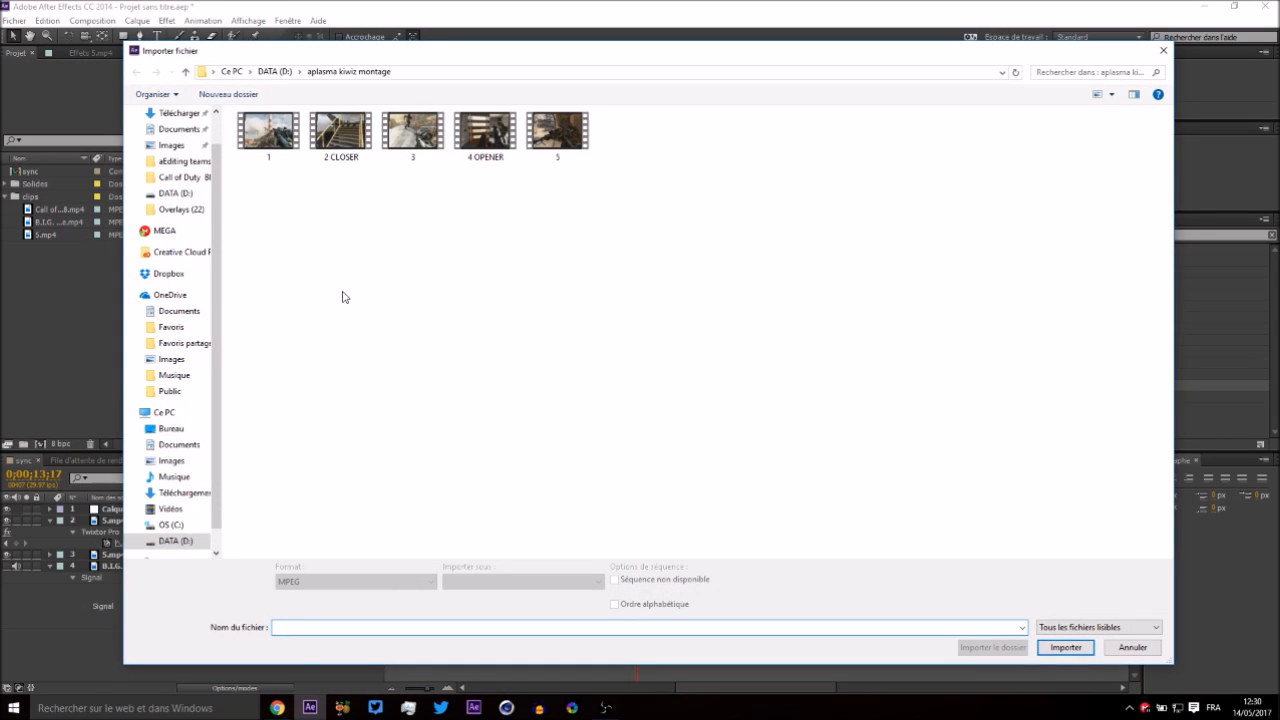
pyautogui.click(172, 540)
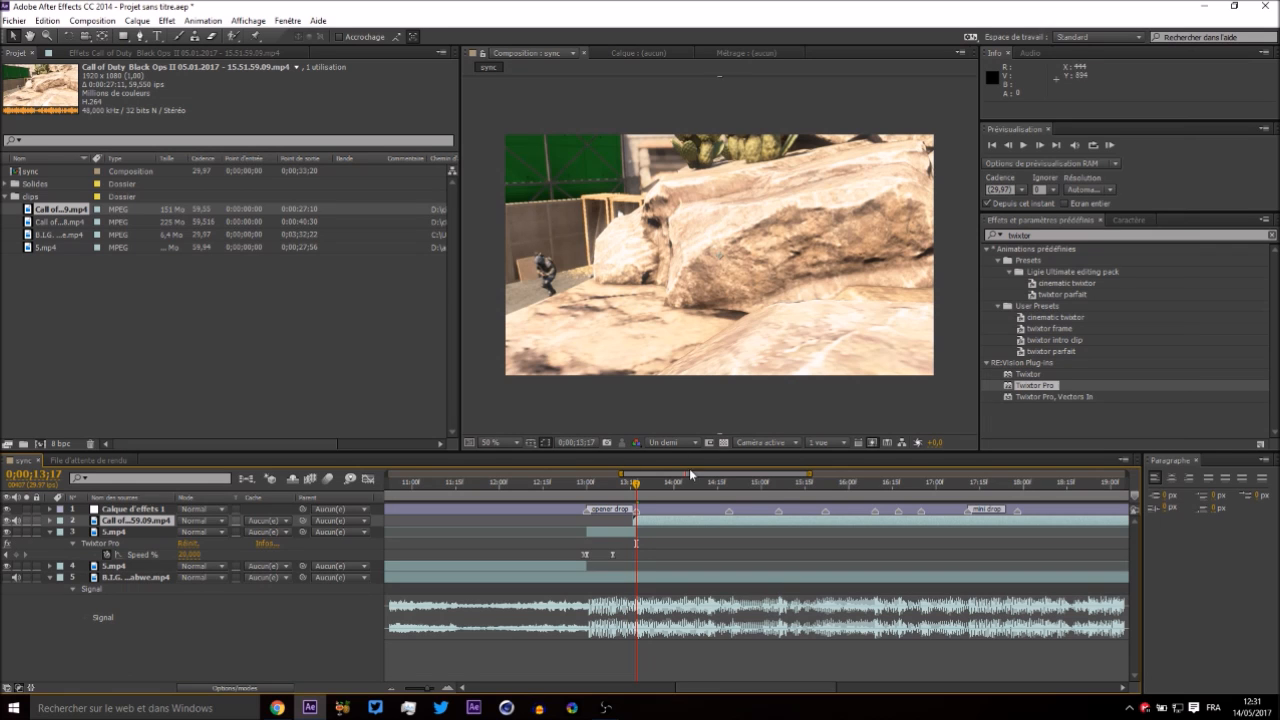
# Reposition the new Call of Duty clip and scale it down to fit the composition frame.
pyautogui.scroll(-2, 541, 291)
pyautogui.moveTo(559, 346); pyautogui.dragTo(602, 320)
pyautogui.scroll(2, 602, 320)
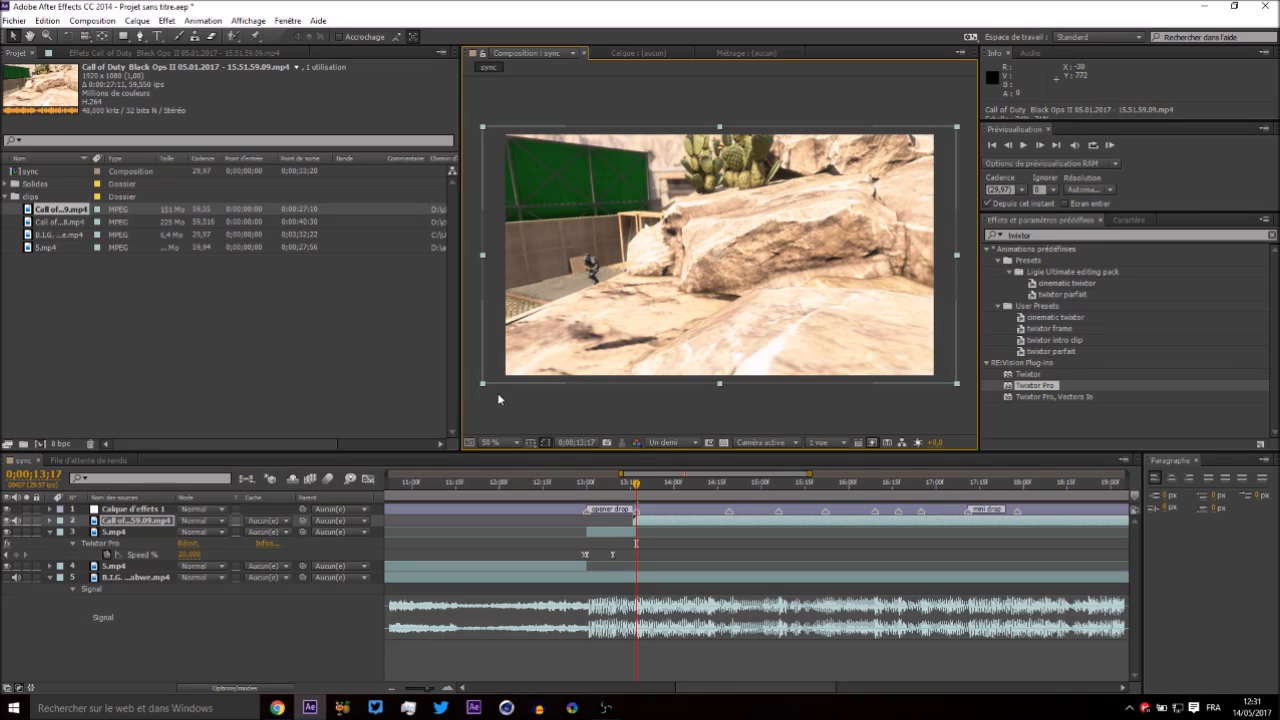
pyautogui.moveTo(481, 390); pyautogui.dragTo(505, 383)
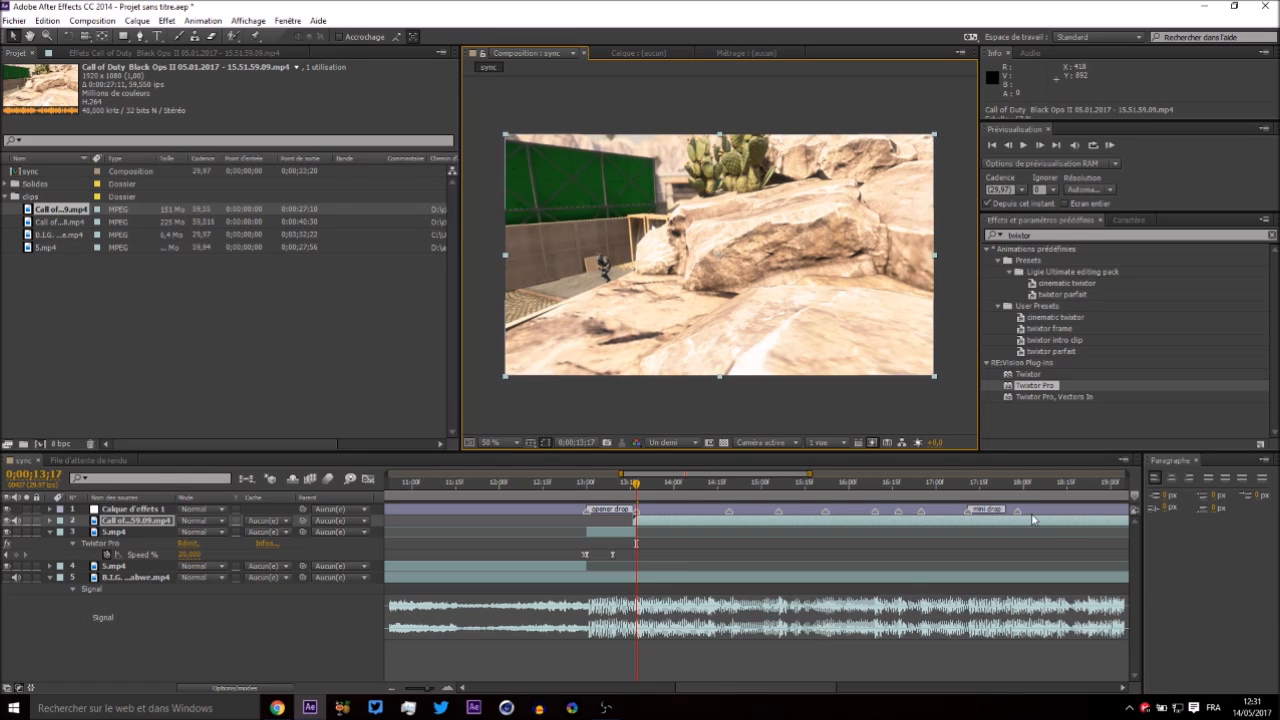
# Shift the Call of Duty clip earlier, split it at 0;00;13;17 and delete the part before the cut.
pyautogui.moveTo(1084, 521); pyautogui.dragTo(875, 547)
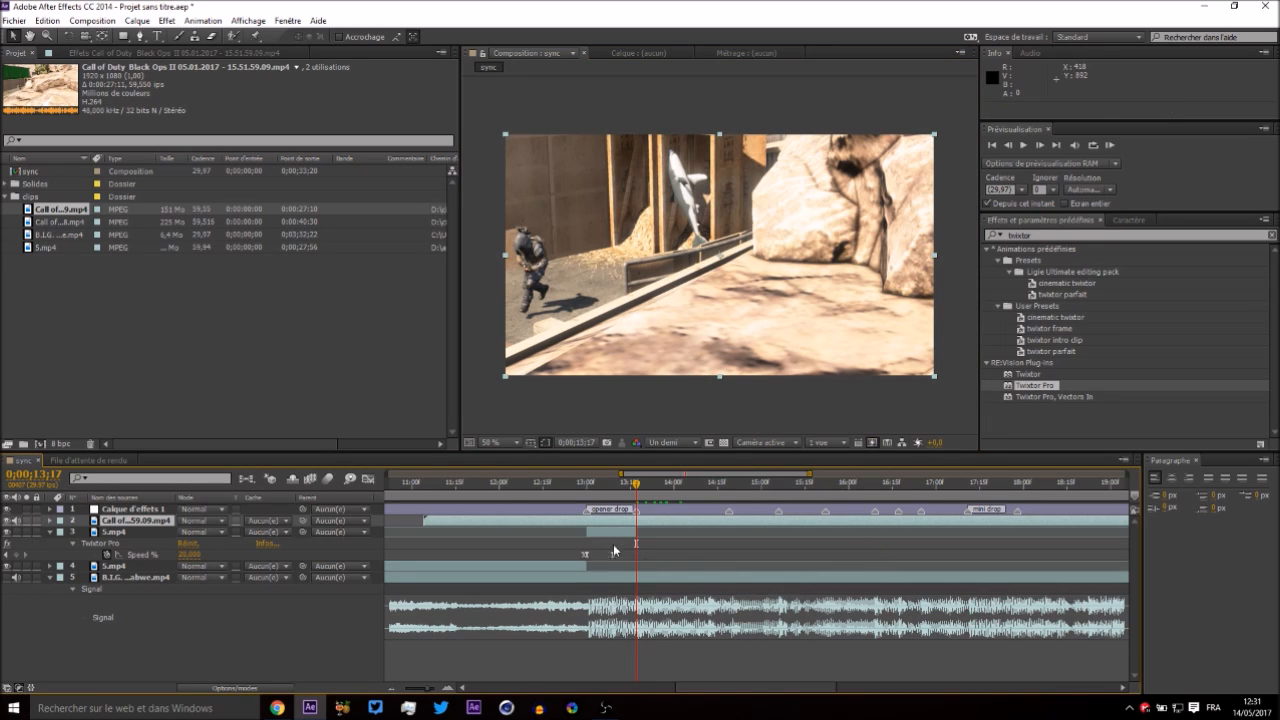
pyautogui.hotkey('ctrl', 'd')
pyautogui.press('Delete')
pyautogui.moveTo(637, 484)
pyautogui.mouseDown()
pyautogui.moveTo(728, 483)
pyautogui.moveTo(624, 490)
pyautogui.moveTo(690, 490)
pyautogui.moveTo(636, 490)
pyautogui.mouseUp()
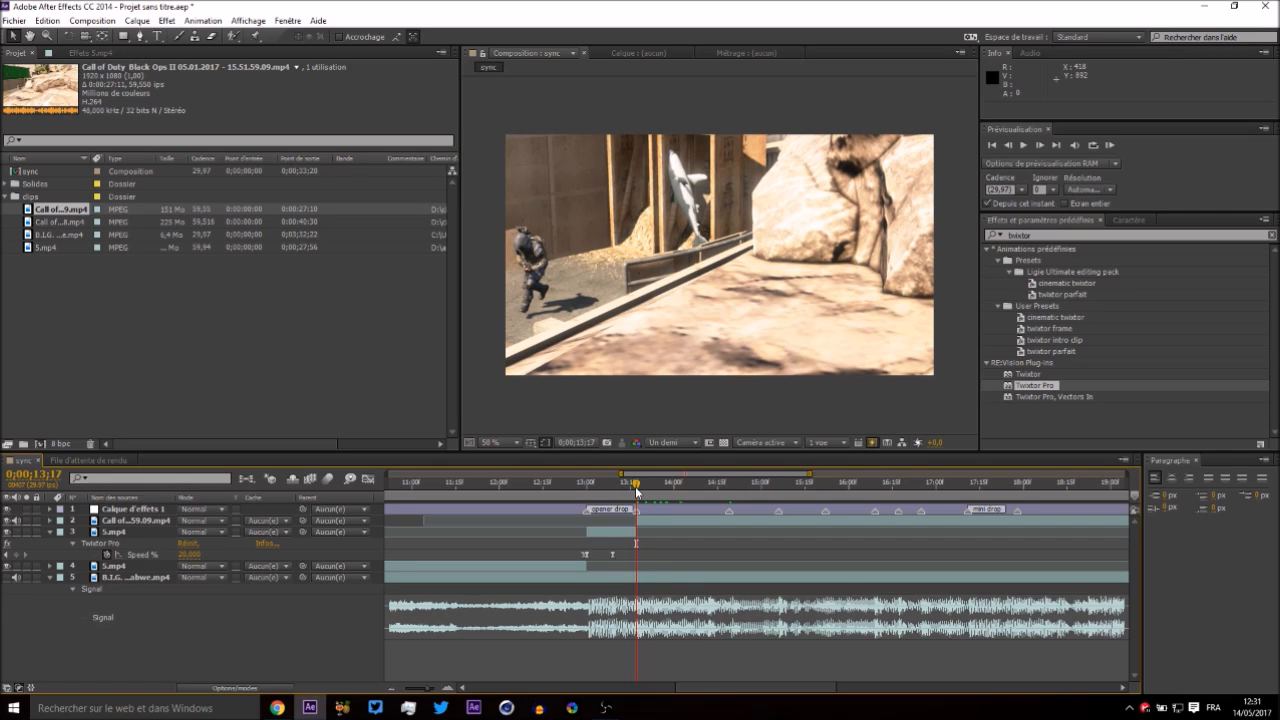
# Split the Call of Duty clip at the marker on 0;00;14;19 and delete the part after it.
pyautogui.moveTo(636, 490); pyautogui.dragTo(725, 487)
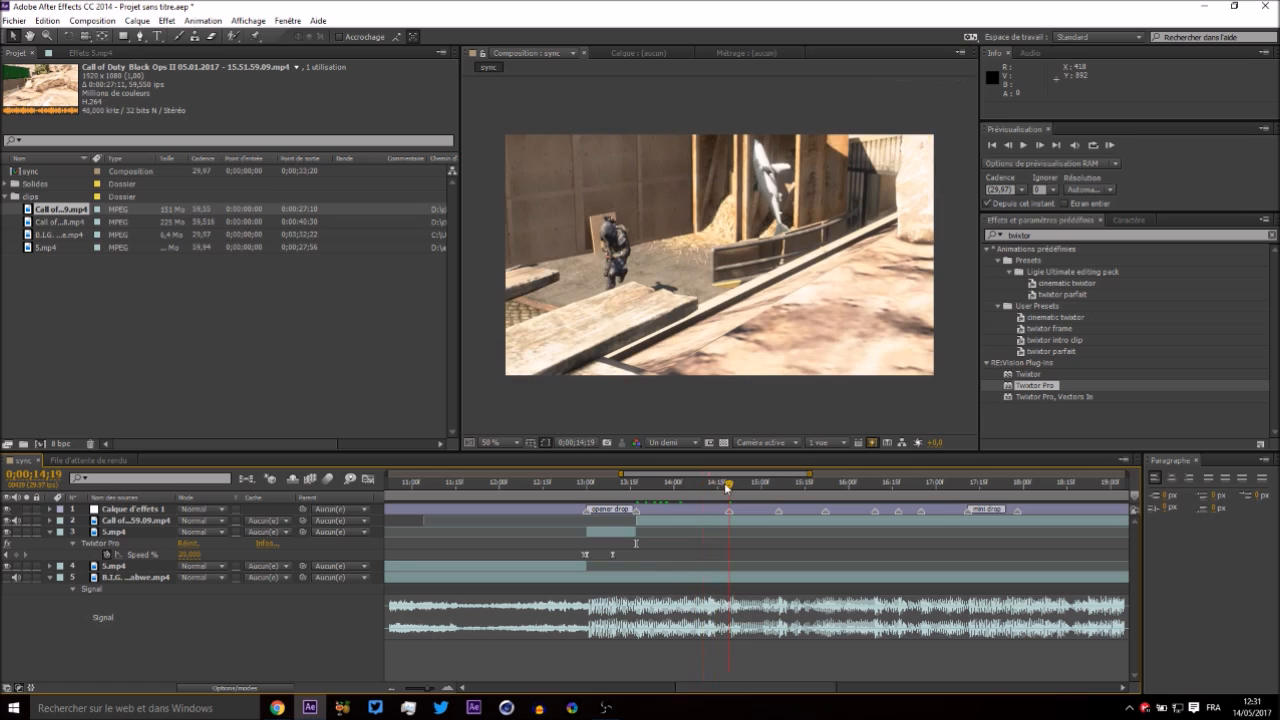
pyautogui.click(753, 517)
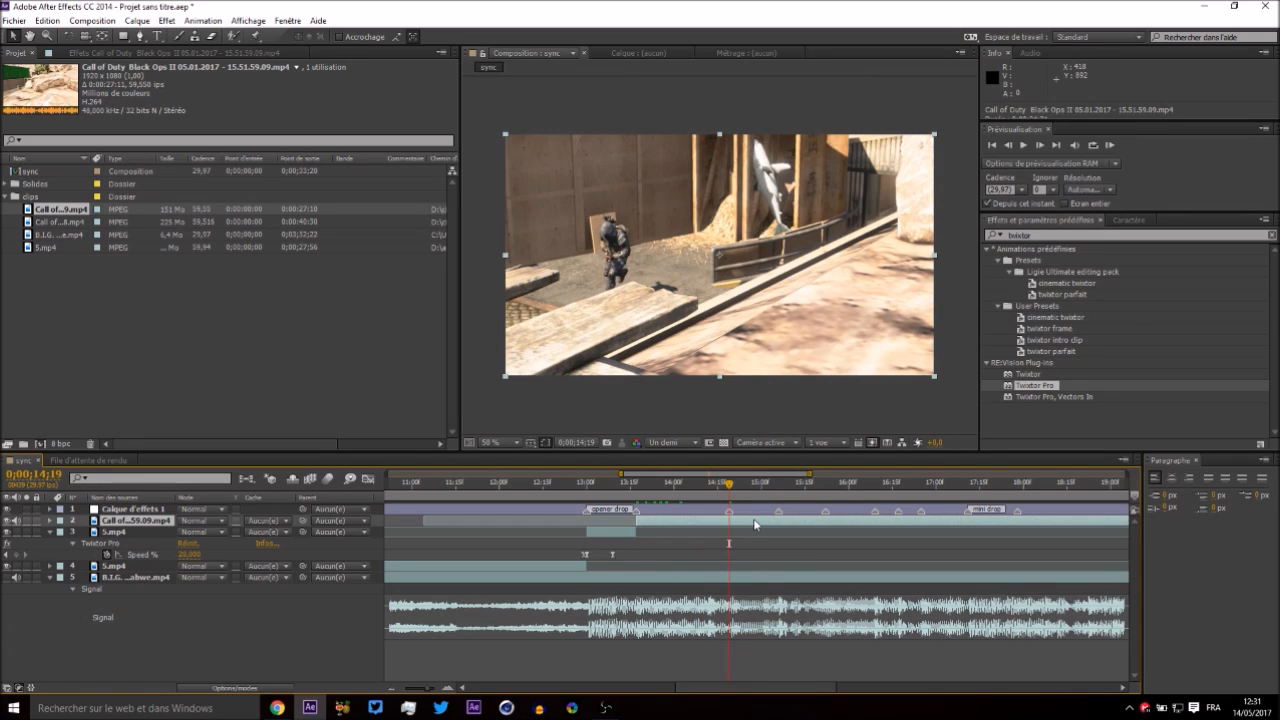
pyautogui.hotkey('ctrl', 'shift', 'd')
pyautogui.press('Delete')
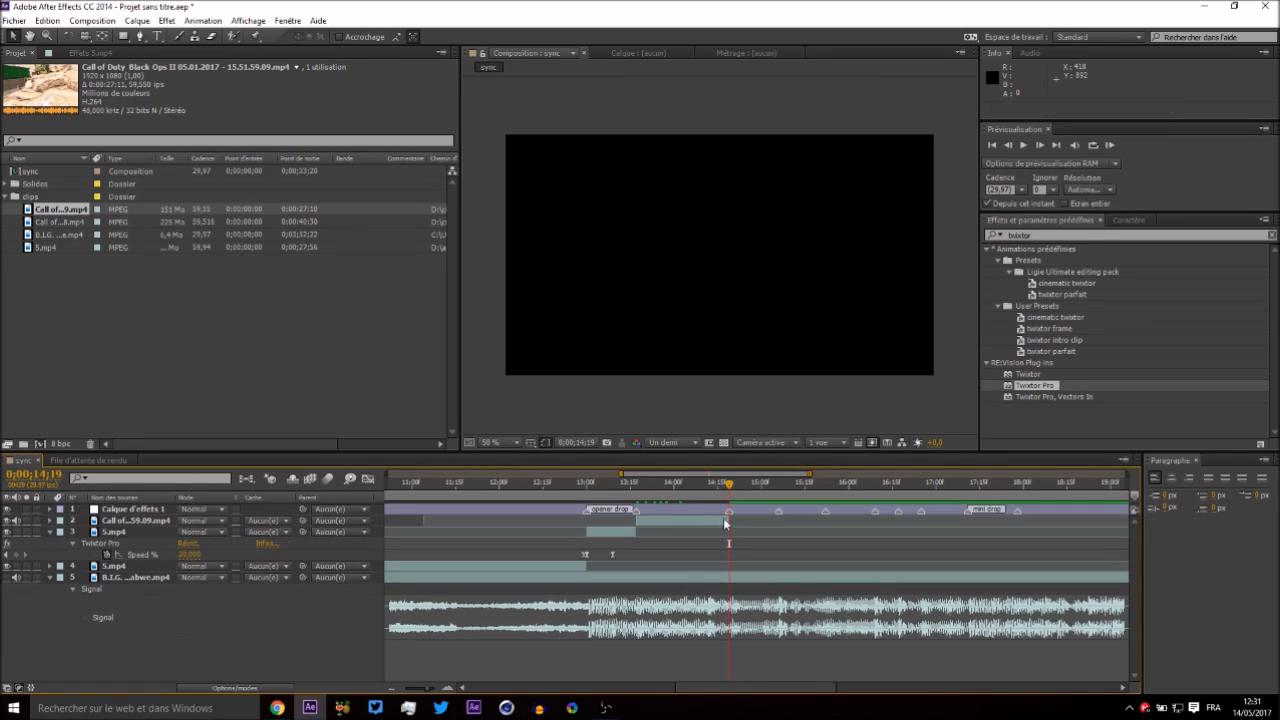
# Apply Twixtor Pro to the trimmed Call of Duty clip and keyframe its Speed % at 100 on 0;00;13;16.
pyautogui.click(733, 516)
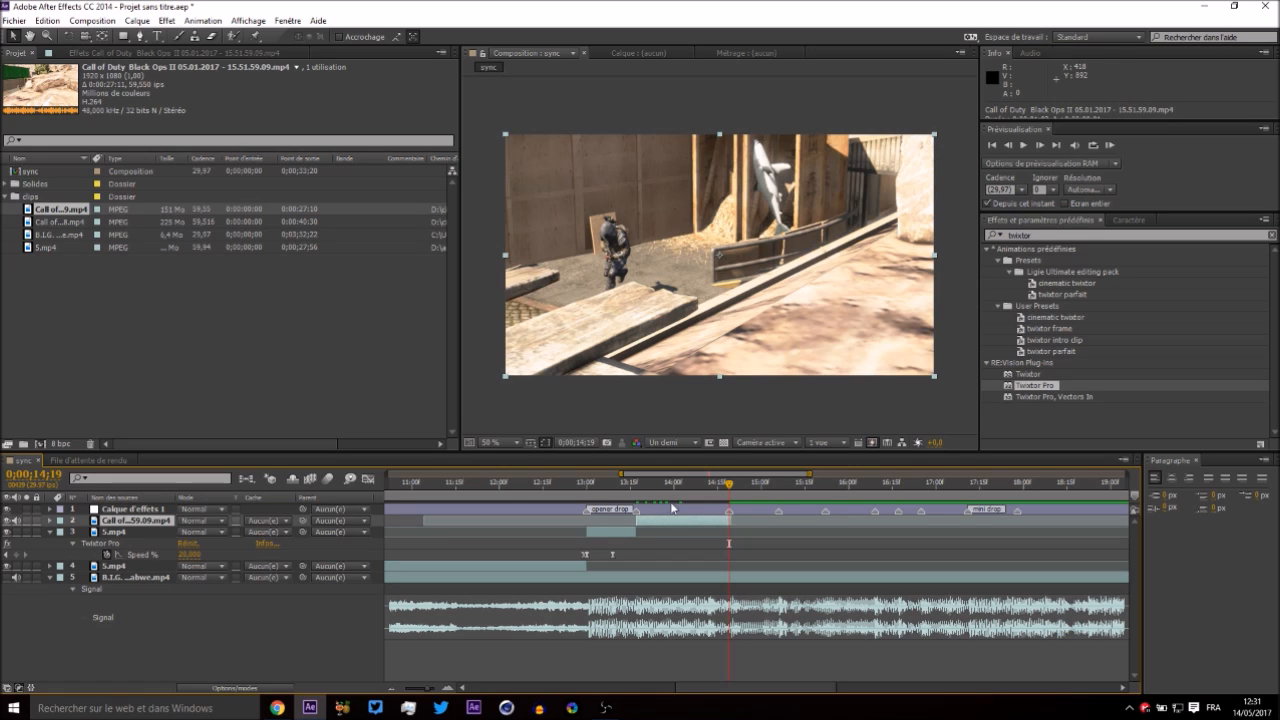
pyautogui.click(637, 490)
pyautogui.doubleClick(1034, 386)
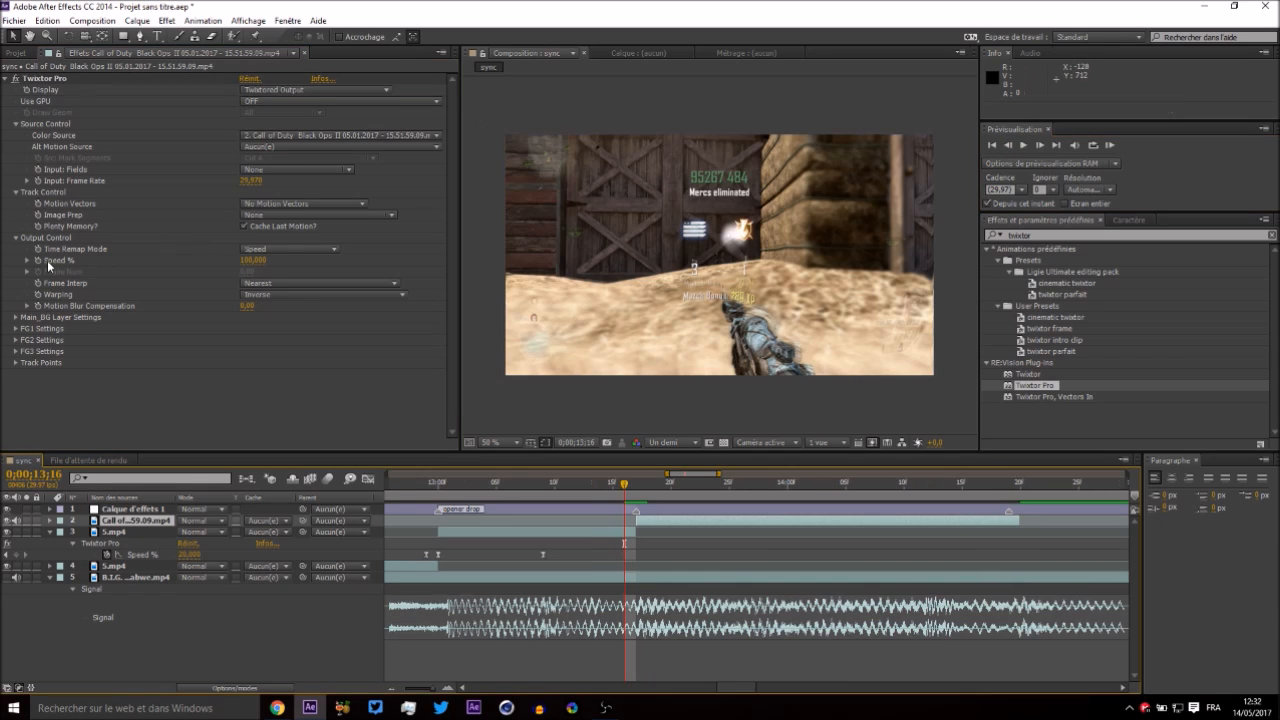
pyautogui.click(47, 260)
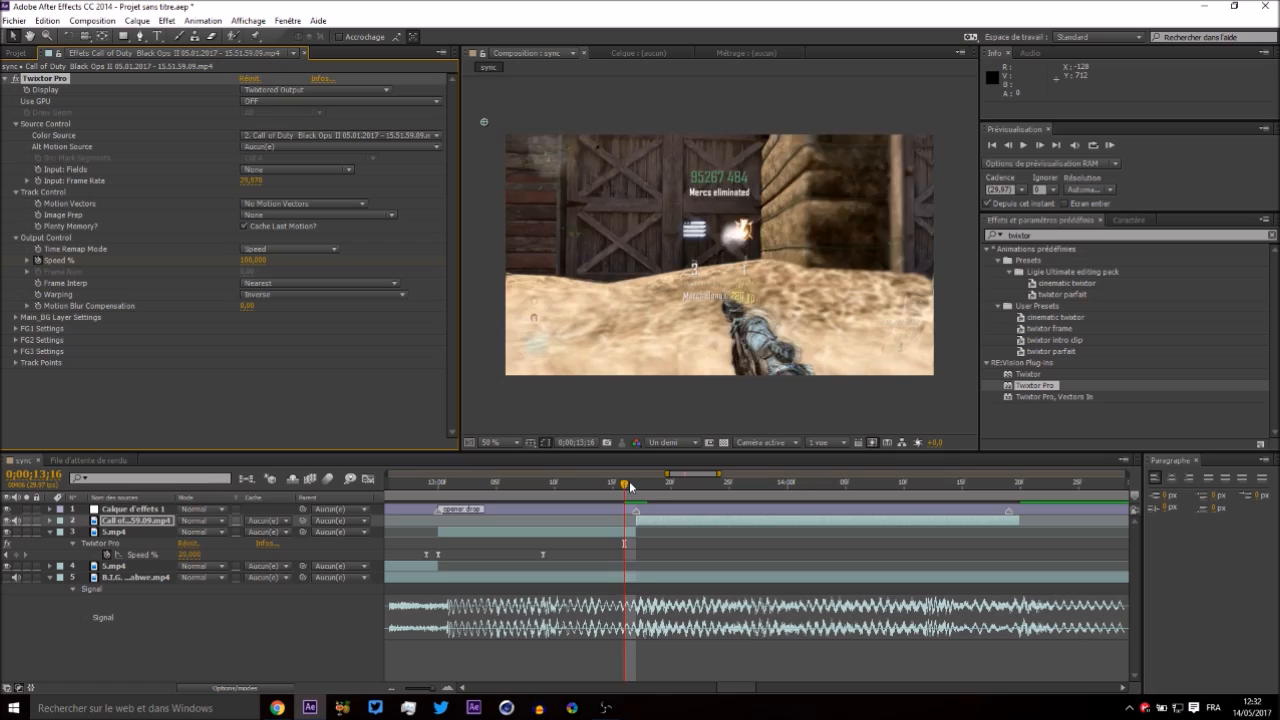
# Keyframe the Call of Duty clip's Twixtor Speed % at 5500 on 0;00;13;17.
pyautogui.moveTo(629, 486); pyautogui.dragTo(644, 486)
pyautogui.click(249, 261)
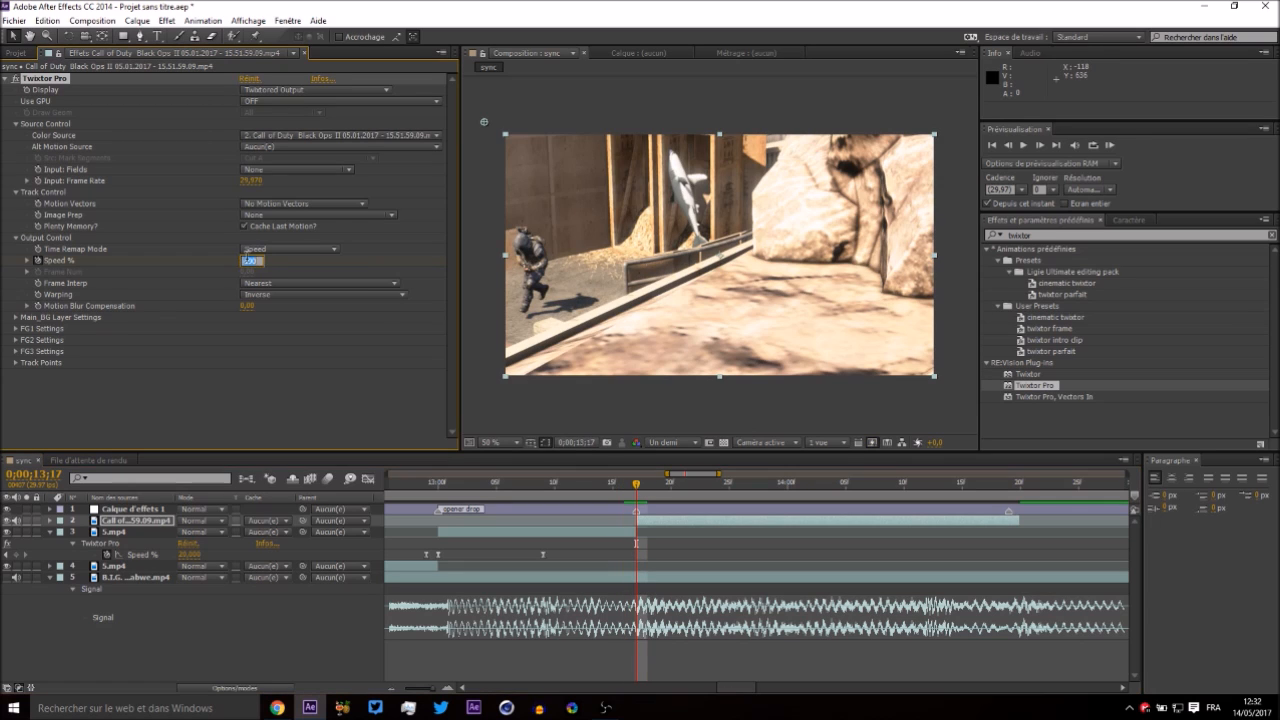
pyautogui.write('50')
pyautogui.press('BackSpace')
pyautogui.press('BackSpace')
pyautogui.write('500')
pyautogui.press('Return')
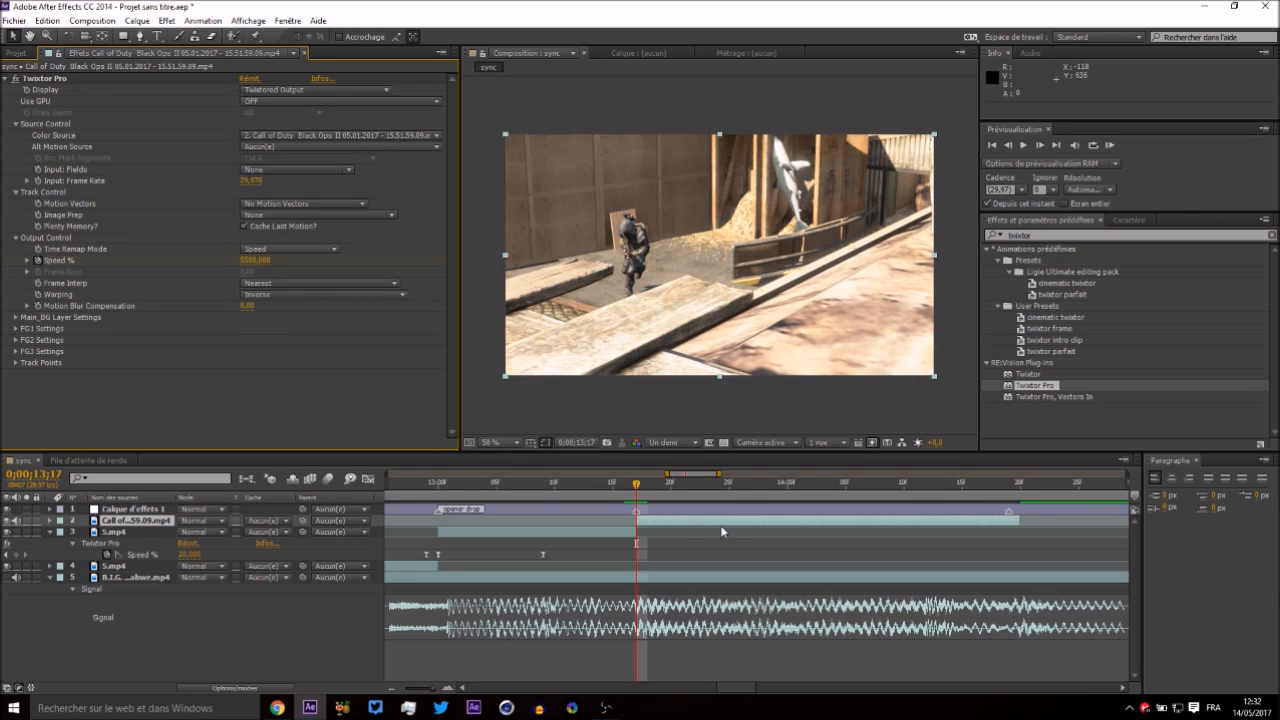
# Keyframe the Call of Duty clip's Speed % at 100 on 0;00;14;02 and check the clip at the 0;00;14;19 marker.
pyautogui.moveTo(744, 488); pyautogui.dragTo(812, 493)
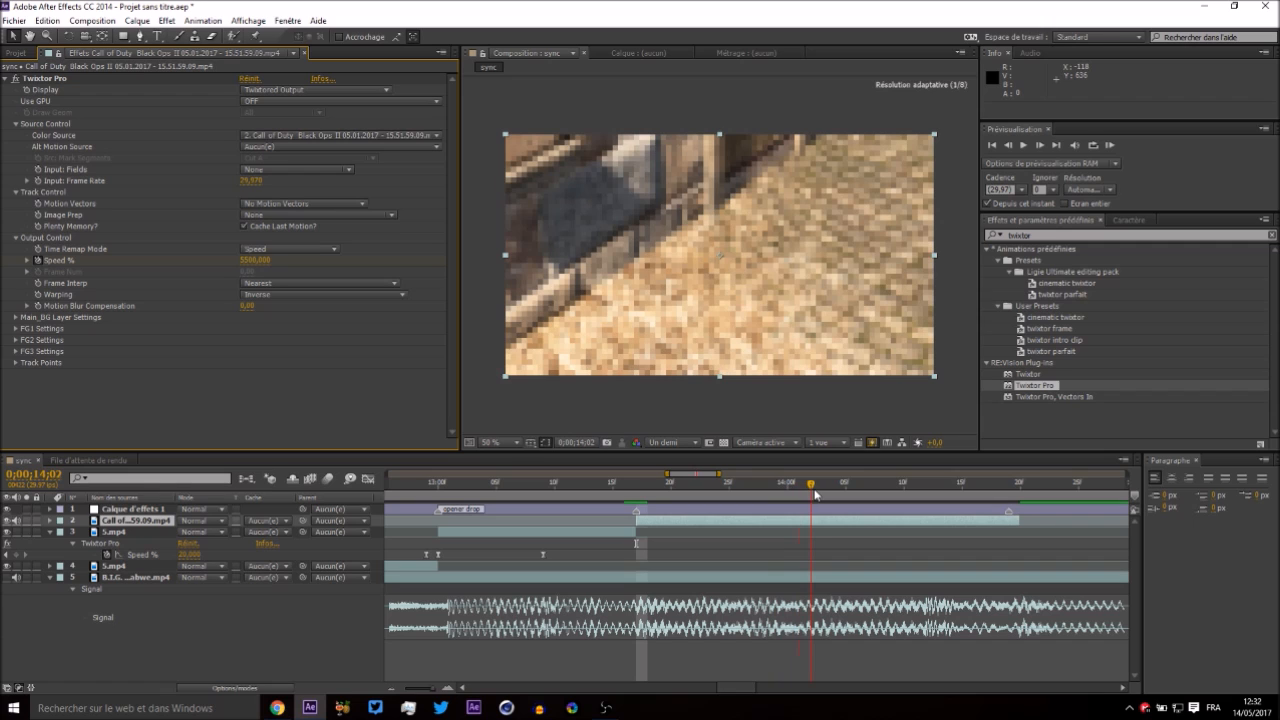
pyautogui.click(252, 260)
pyautogui.write('100')
pyautogui.press('Return')
pyautogui.moveTo(930, 488); pyautogui.dragTo(1010, 489)
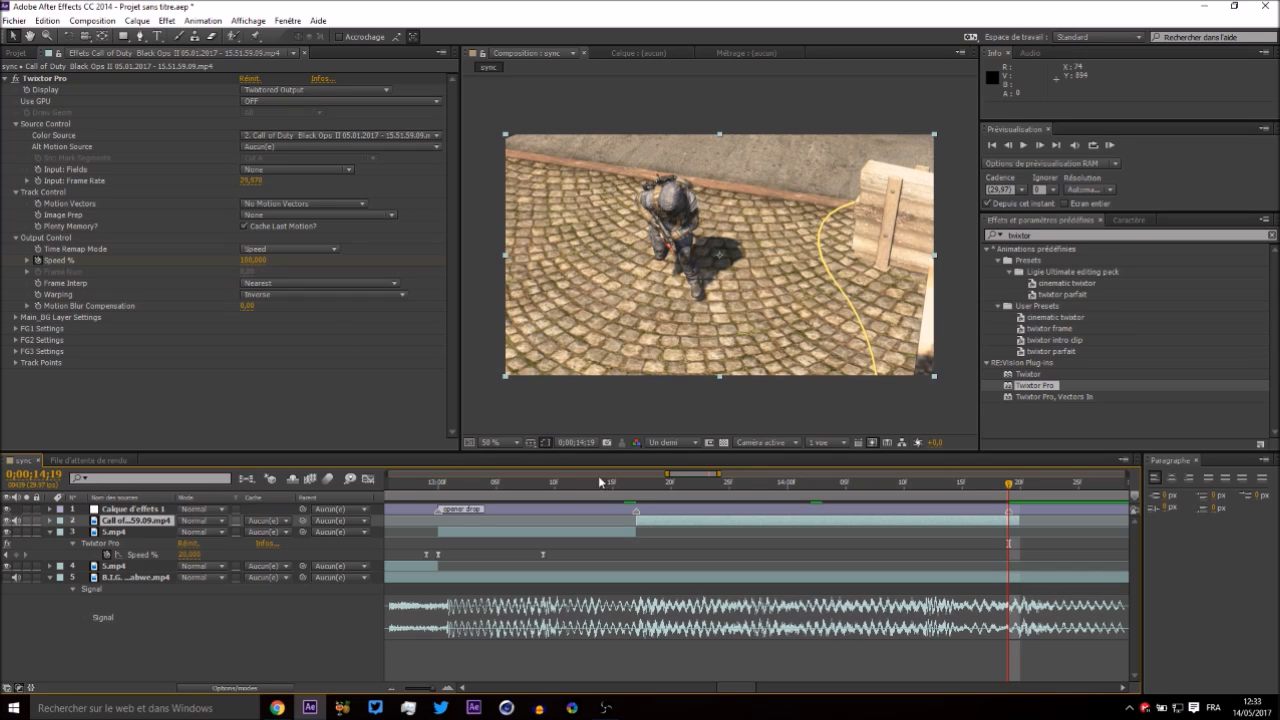
# Keyframe the Call of Duty clip's Twixtor Speed % at 5500 on 0;00;14;19 and reveal its keyframes in the timeline.
pyautogui.click(253, 260)
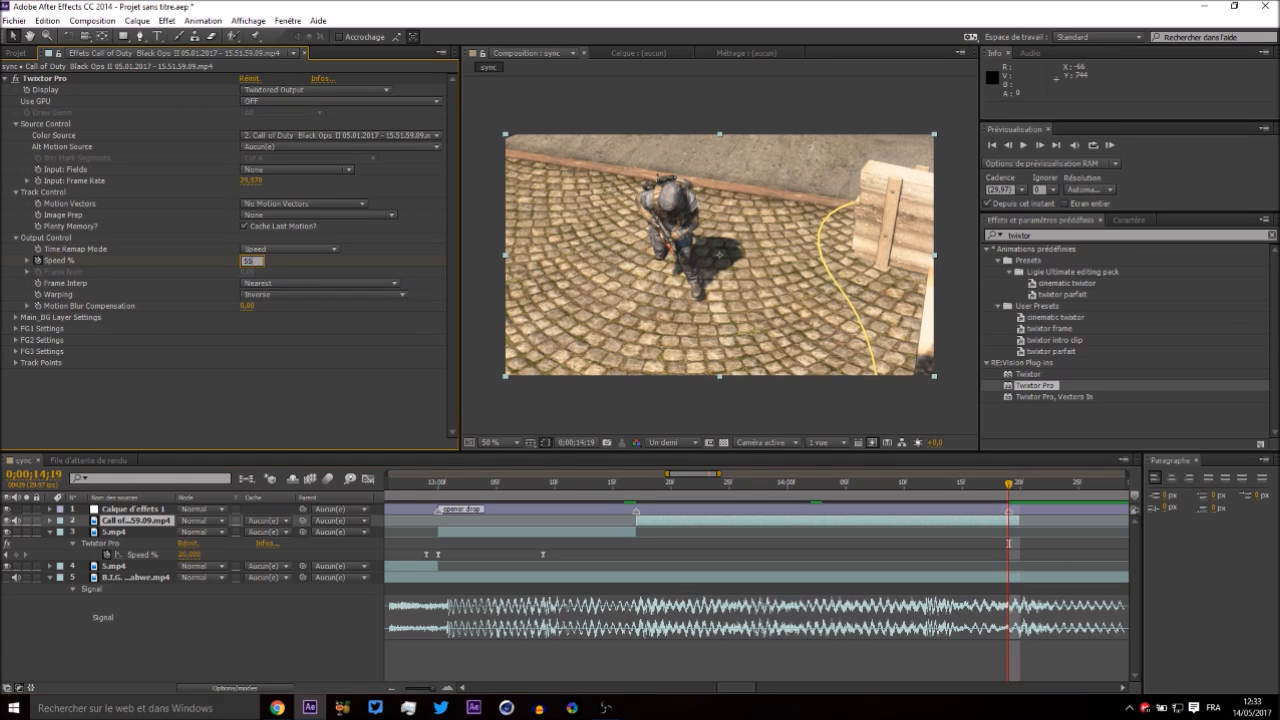
pyautogui.press('Return')
pyautogui.press('u')
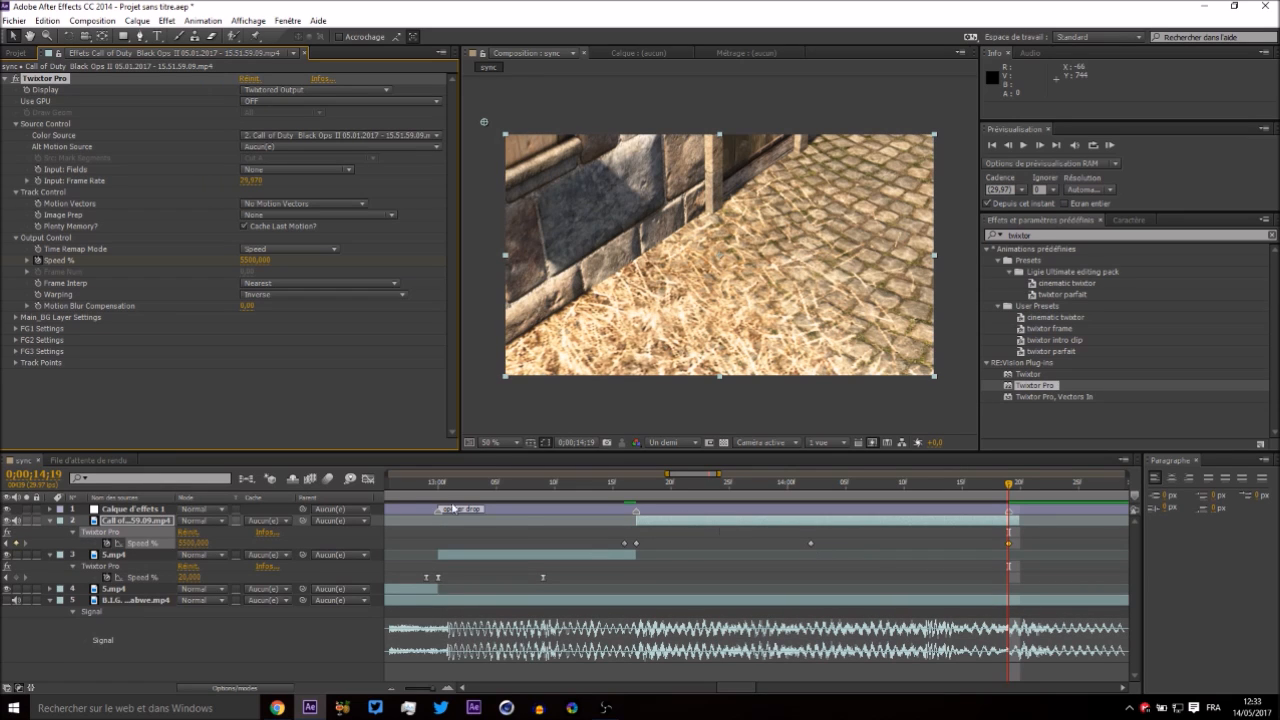
# Apply Easy Ease to all four Speed % keyframes in the graph editor and extend the 0;00;14;02 keyframe's handles out to both neighbouring peaks.
pyautogui.click(366, 481)
pyautogui.moveTo(586, 509); pyautogui.dragTo(1016, 664)
pyautogui.click(871, 675)
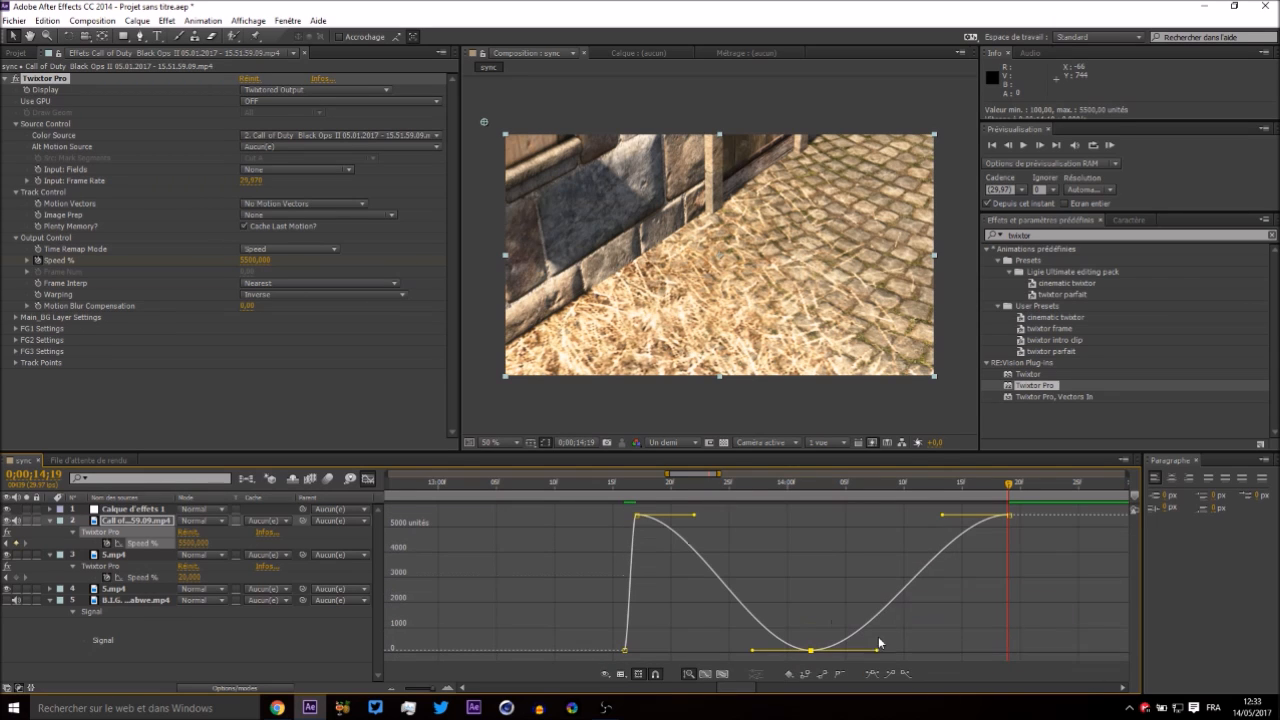
pyautogui.moveTo(878, 654); pyautogui.dragTo(893, 657)
pyautogui.moveTo(1010, 660); pyautogui.dragTo(1060, 658)
pyautogui.moveTo(752, 653); pyautogui.dragTo(597, 648)
# Steepen the speed curve's fall after the 0;00;13;17 peak and check the frames up to 0;00;14;02.
pyautogui.click(637, 488)
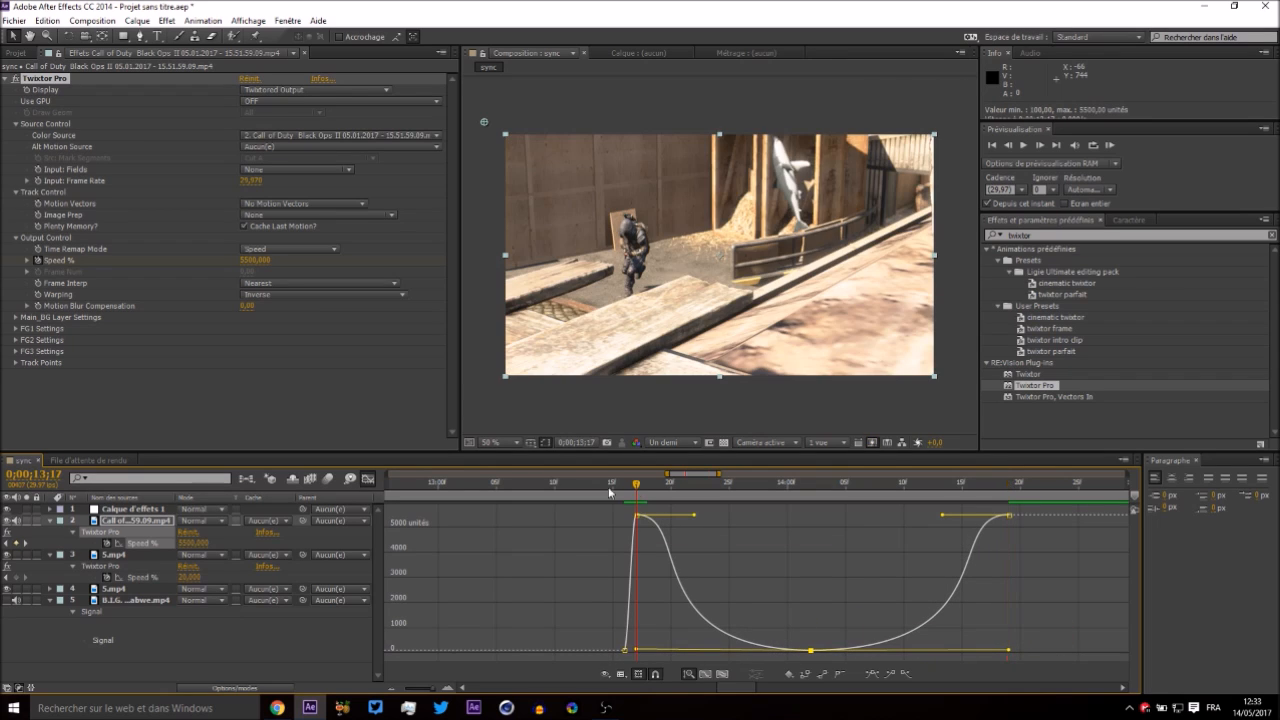
pyautogui.moveTo(696, 517); pyautogui.dragTo(606, 617)
pyautogui.click(696, 494)
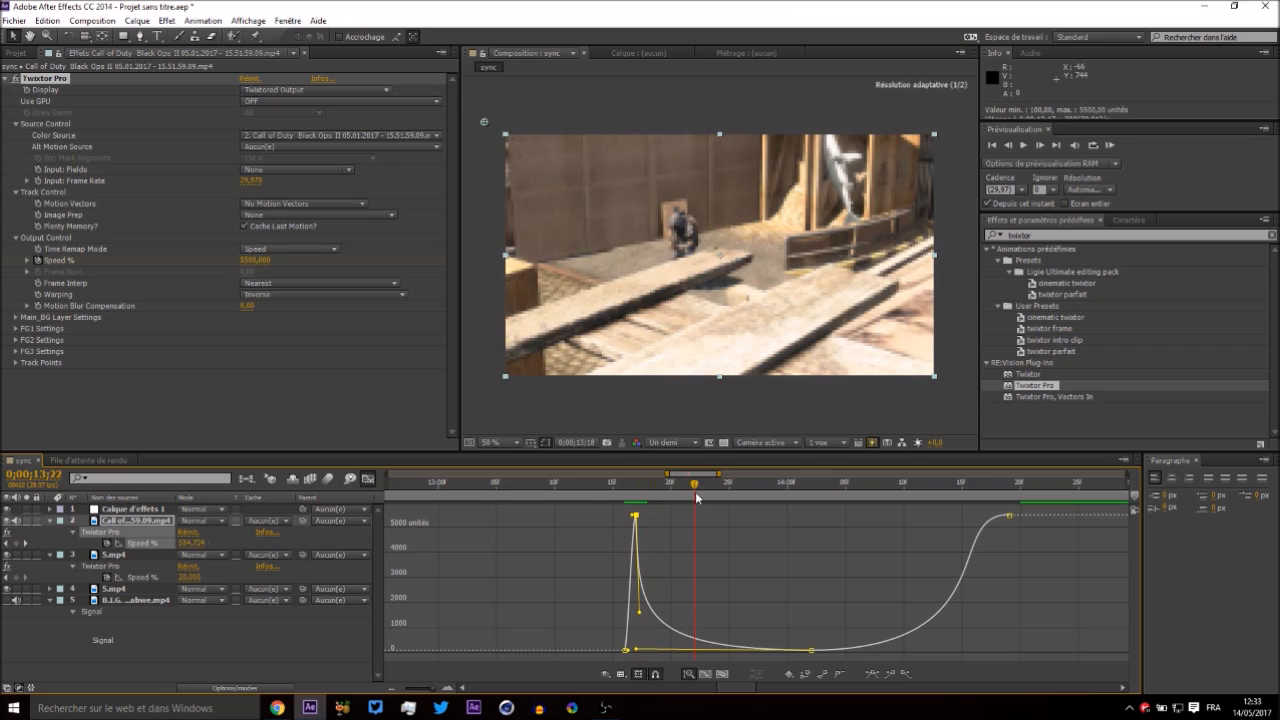
pyautogui.click(720, 494)
pyautogui.moveTo(739, 497); pyautogui.dragTo(811, 491)
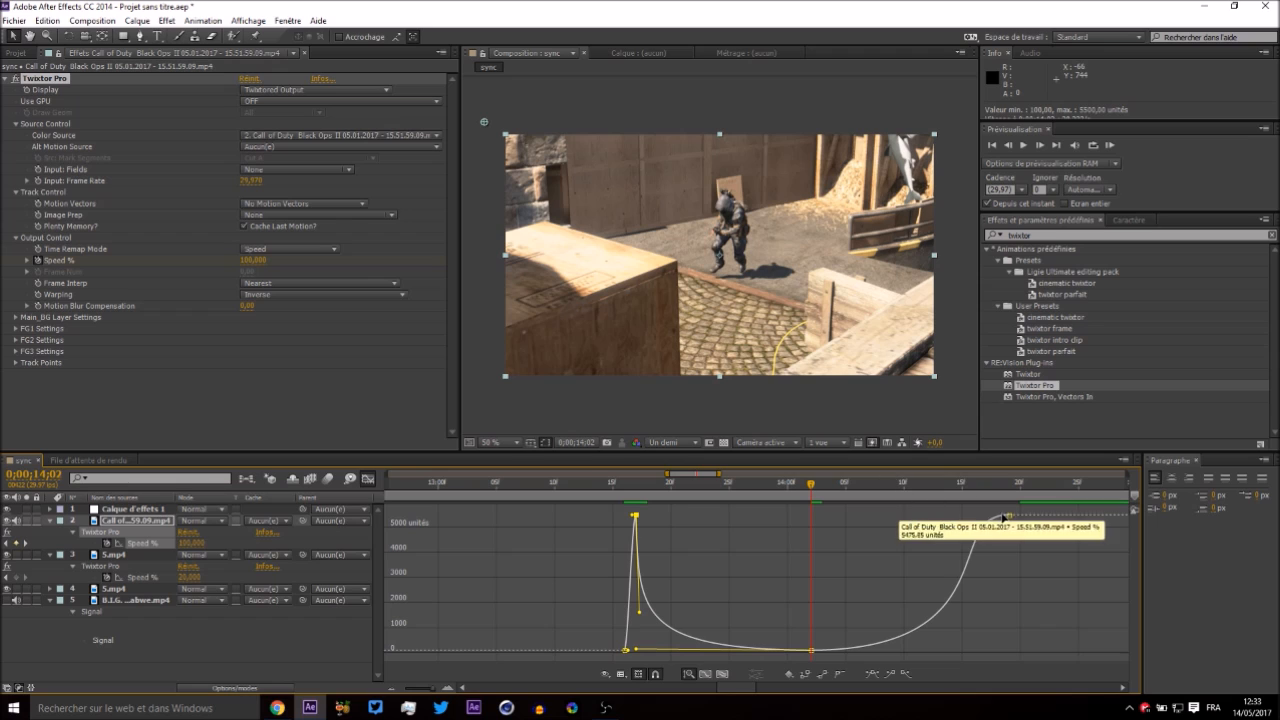
# Steepen the speed curve's rise into the 0;00;14;19 peak and compare it with the fall after 0;00;13;17.
pyautogui.click(1009, 516)
pyautogui.moveTo(942, 517); pyautogui.dragTo(1005, 604)
pyautogui.moveTo(811, 487); pyautogui.dragTo(636, 488)
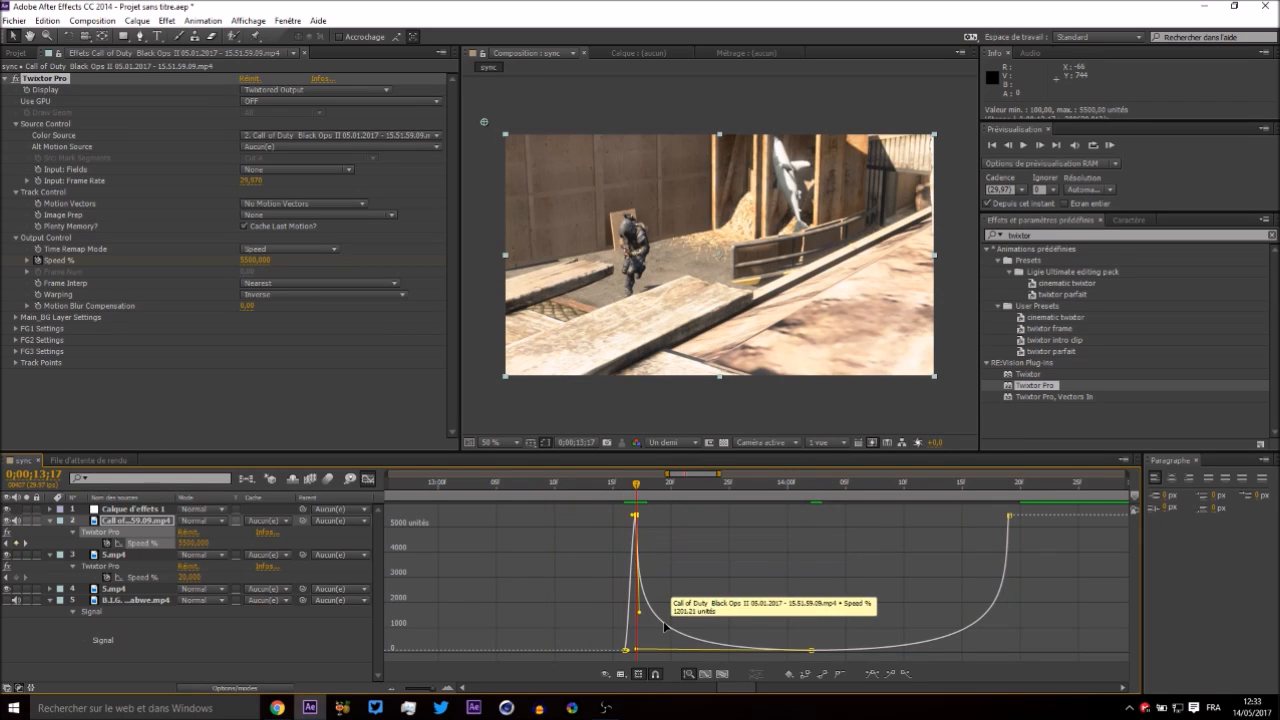
pyautogui.click(638, 618)
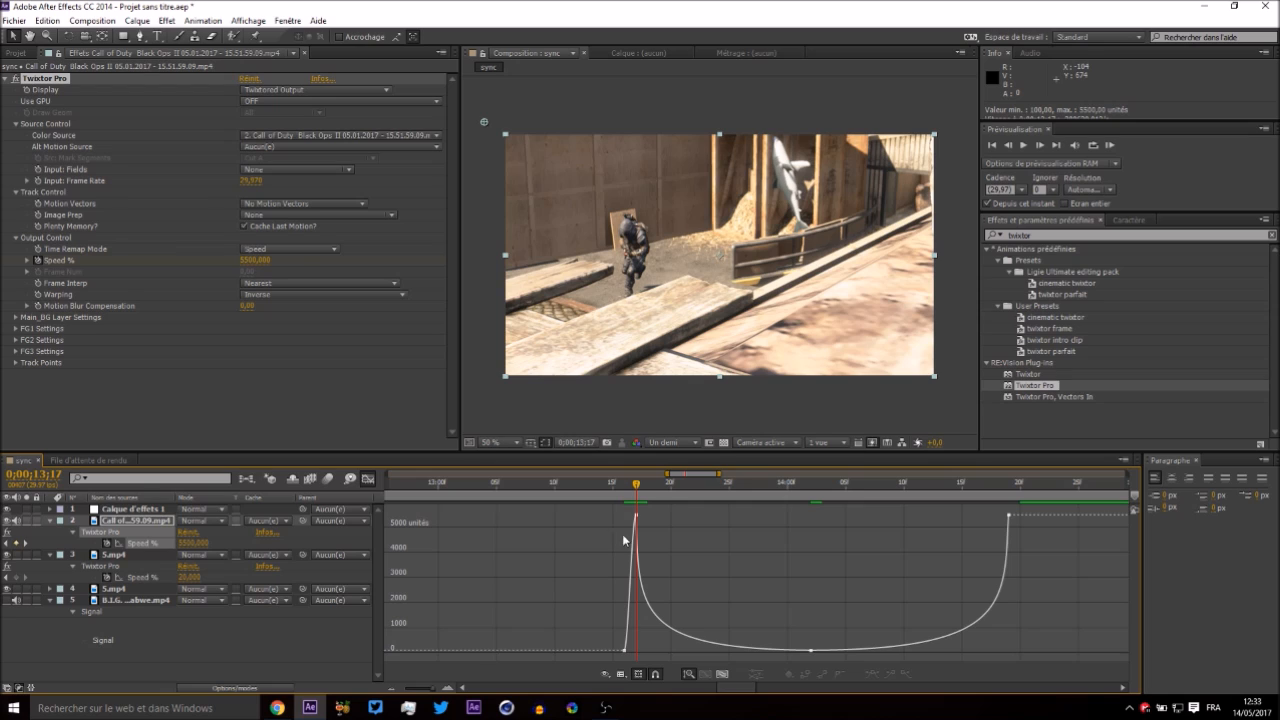
pyautogui.click(636, 614)
# Preview the speed-ramped clips with the music from 0;00;12;28.
pyautogui.moveTo(636, 484); pyautogui.dragTo(416, 487)
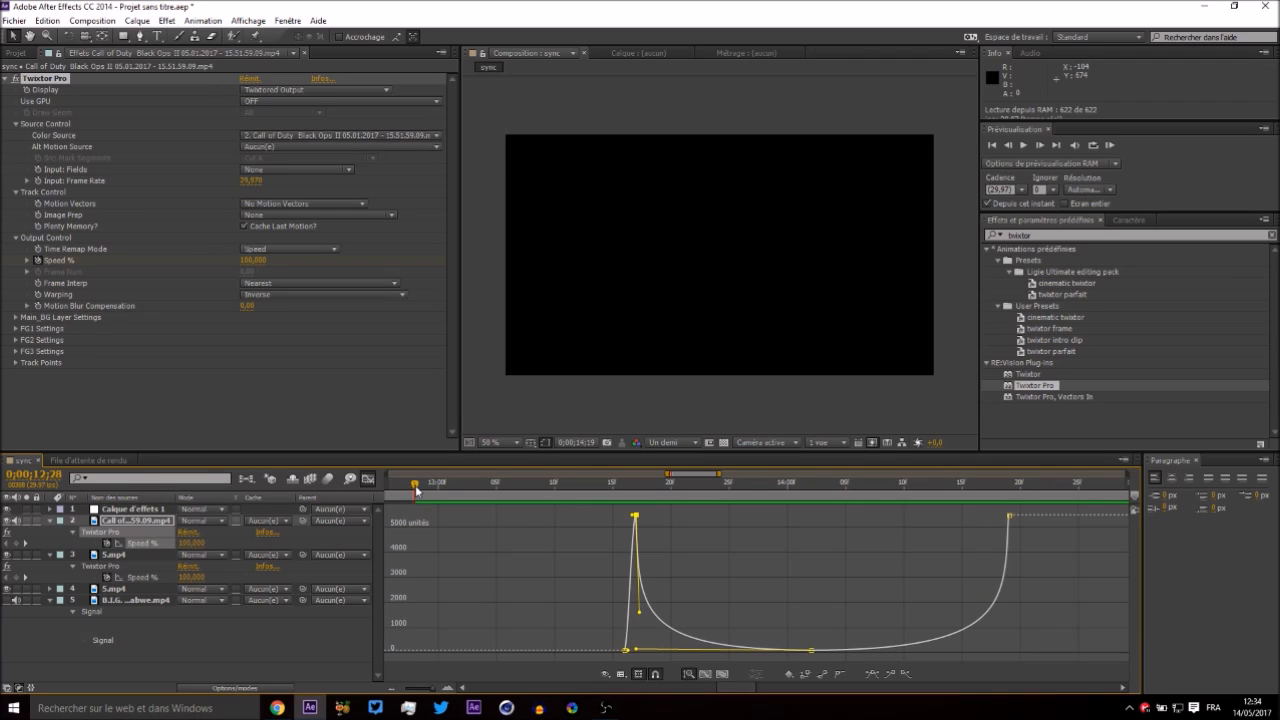
pyautogui.press('space')
pyautogui.press('space')
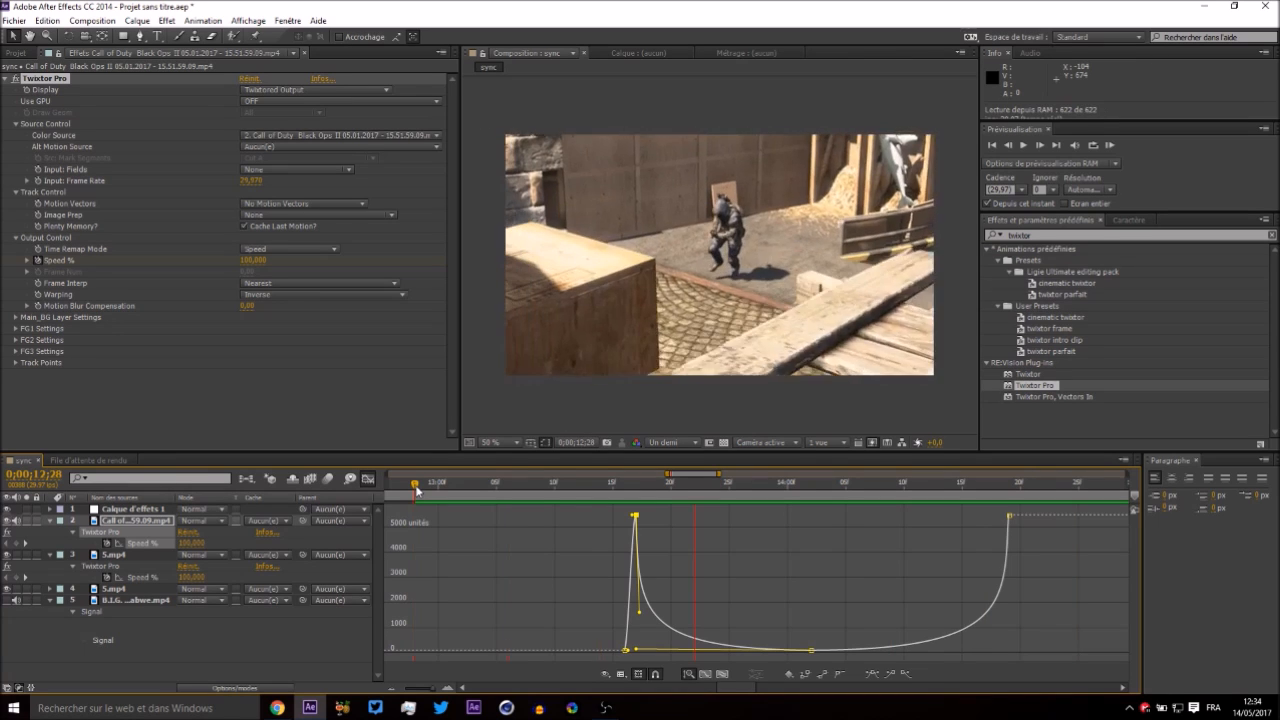
pyautogui.press('space')
# Pull the 0;00;14;19 keyframe's incoming handle almost down to the curve's base for a sharper final acceleration.
pyautogui.moveTo(416, 487); pyautogui.dragTo(1011, 508)
pyautogui.click(1010, 516)
pyautogui.moveTo(1007, 612); pyautogui.dragTo(1037, 644)
# Preview the sharpened ramp from 0;00;12;28 and return the timeline from the graph editor to the layer bars.
pyautogui.moveTo(600, 485); pyautogui.dragTo(420, 484)
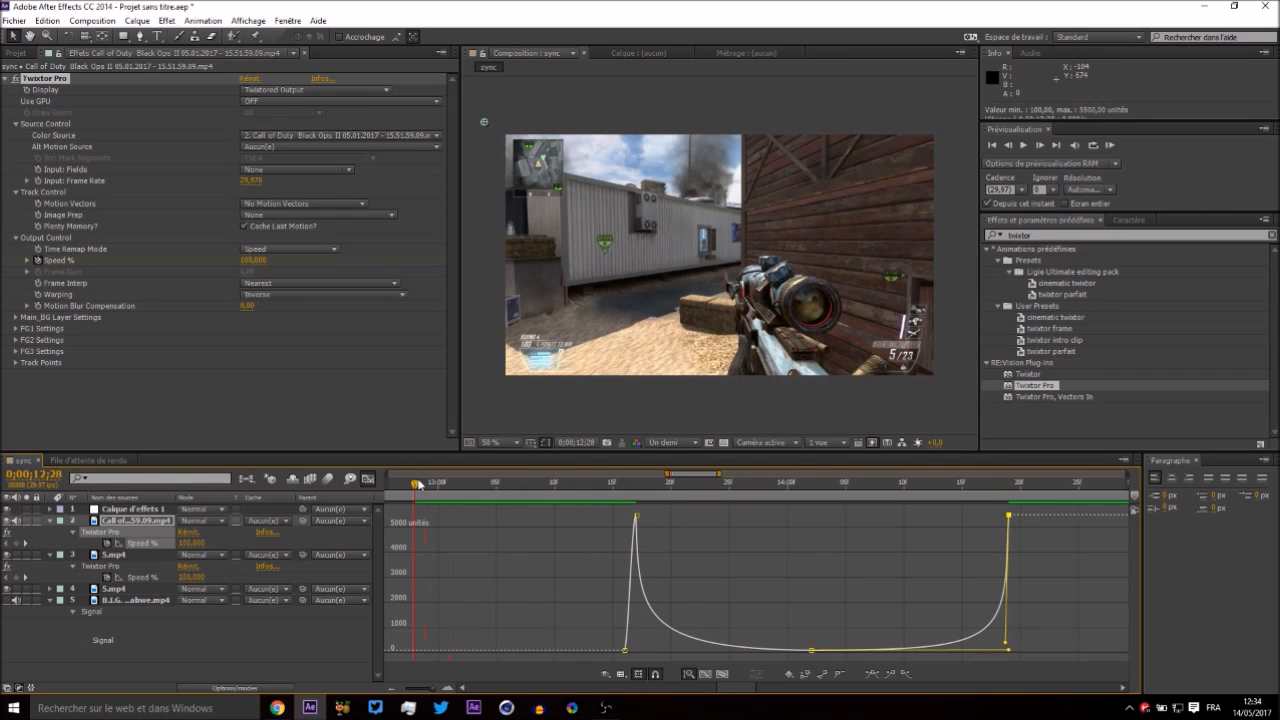
pyautogui.press('KP_0')
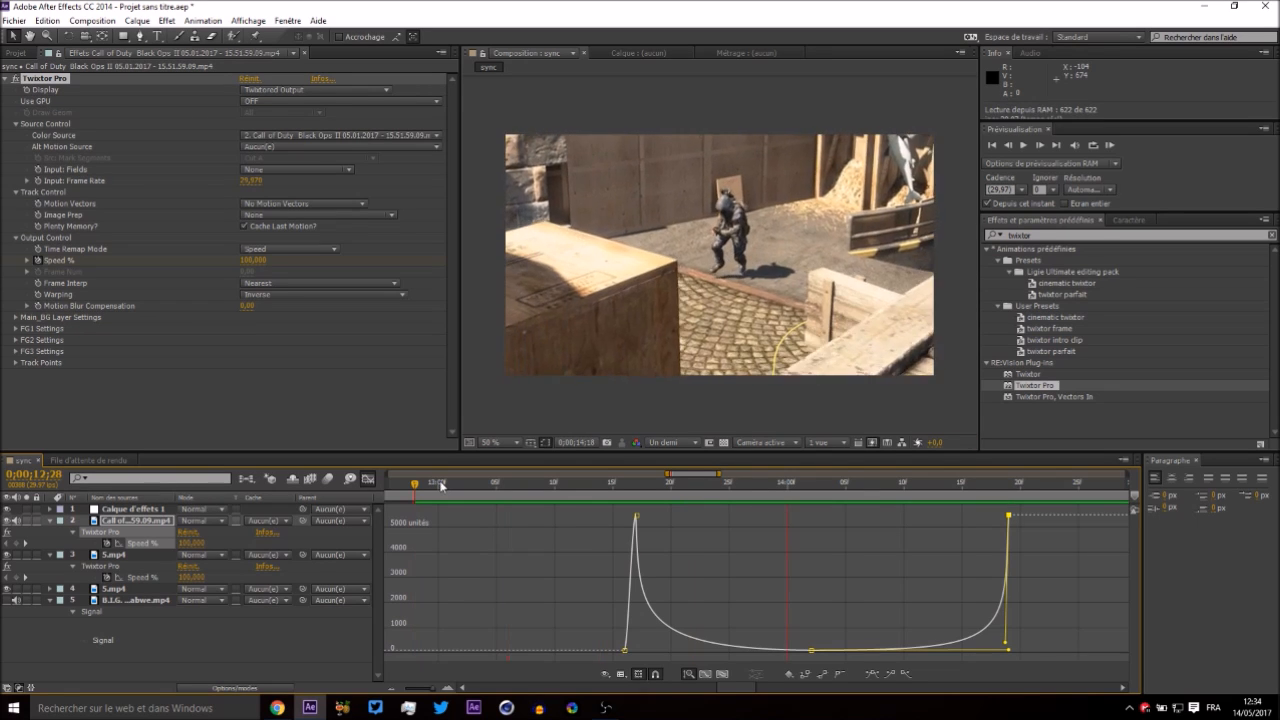
pyautogui.press('space')
pyautogui.moveTo(440, 485); pyautogui.dragTo(1016, 508)
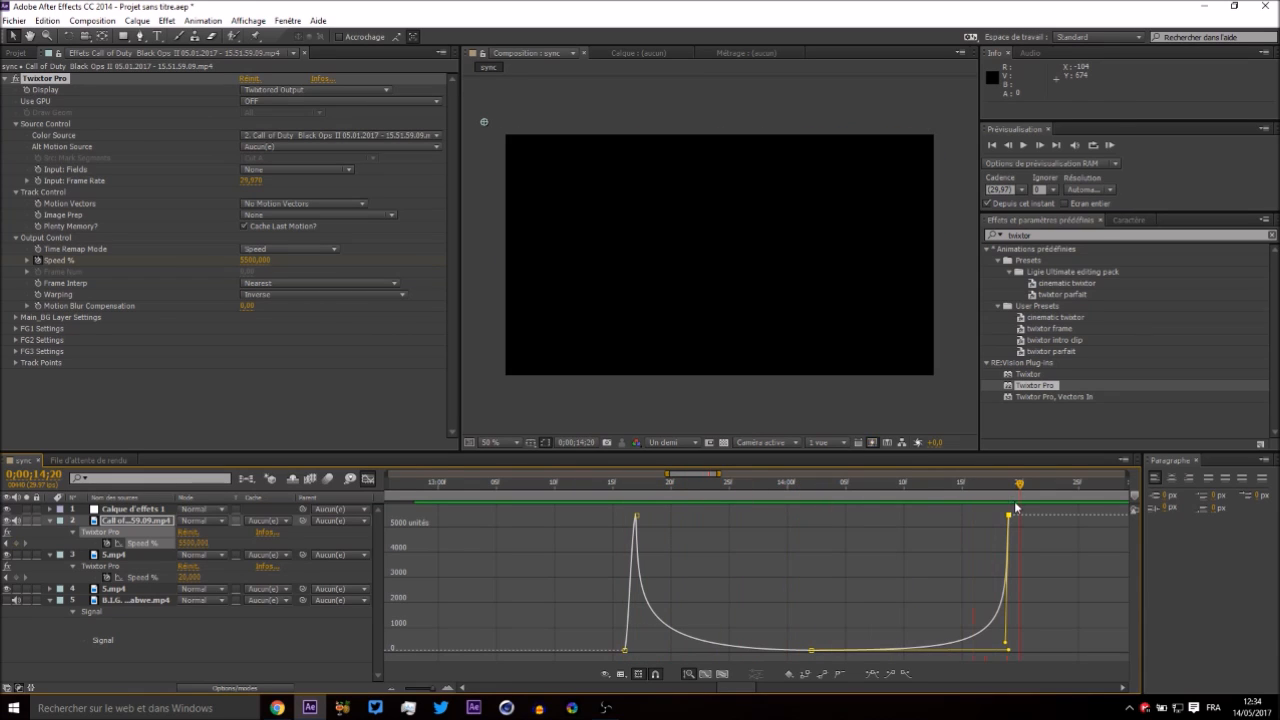
pyautogui.click(375, 480)
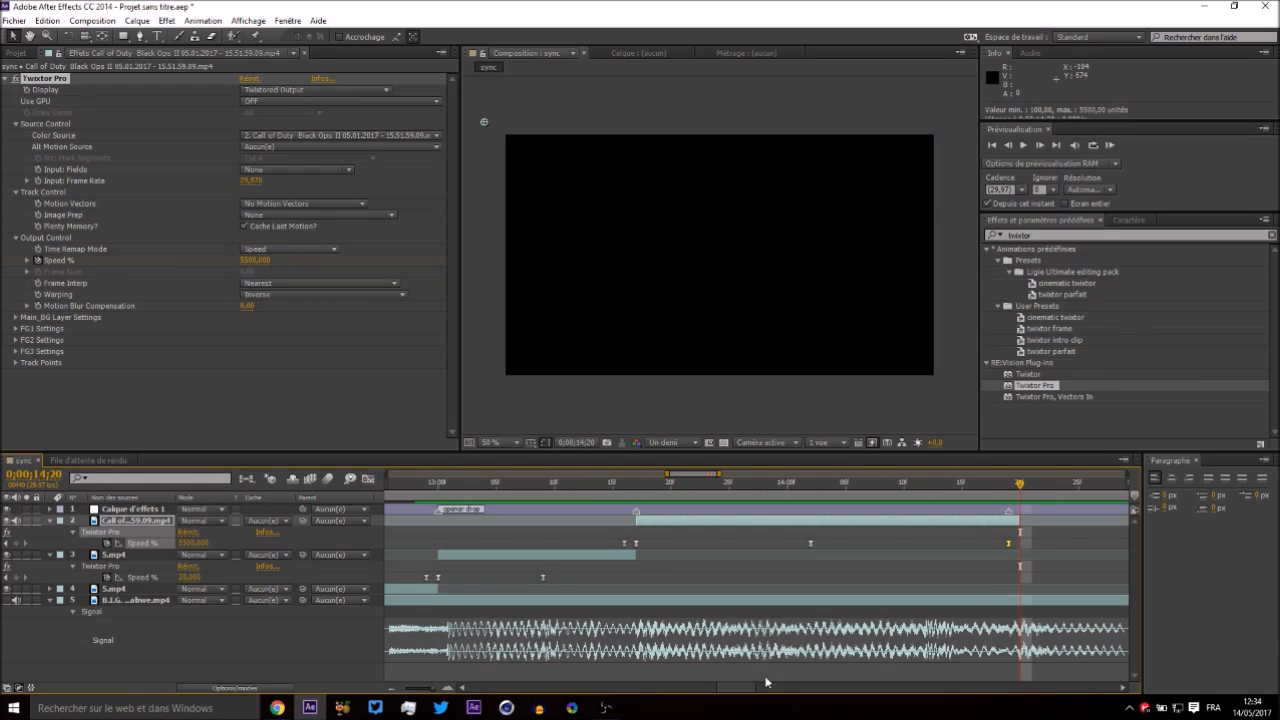
# Add 5.mp4 from the clips folder above the Call of Duty clip, starting at 0;00;14;20.
pyautogui.moveTo(737, 691); pyautogui.dragTo(762, 693)
pyautogui.moveTo(545, 489); pyautogui.dragTo(535, 489)
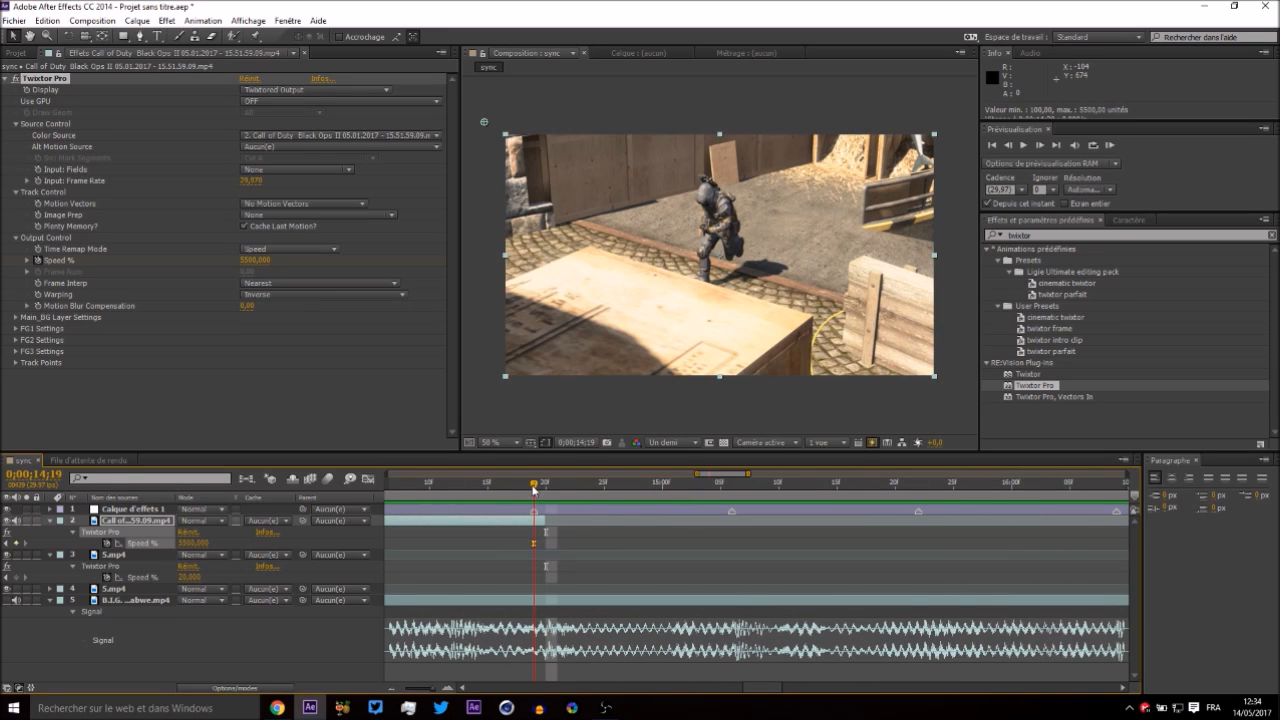
pyautogui.click(392, 688)
pyautogui.click(539, 487)
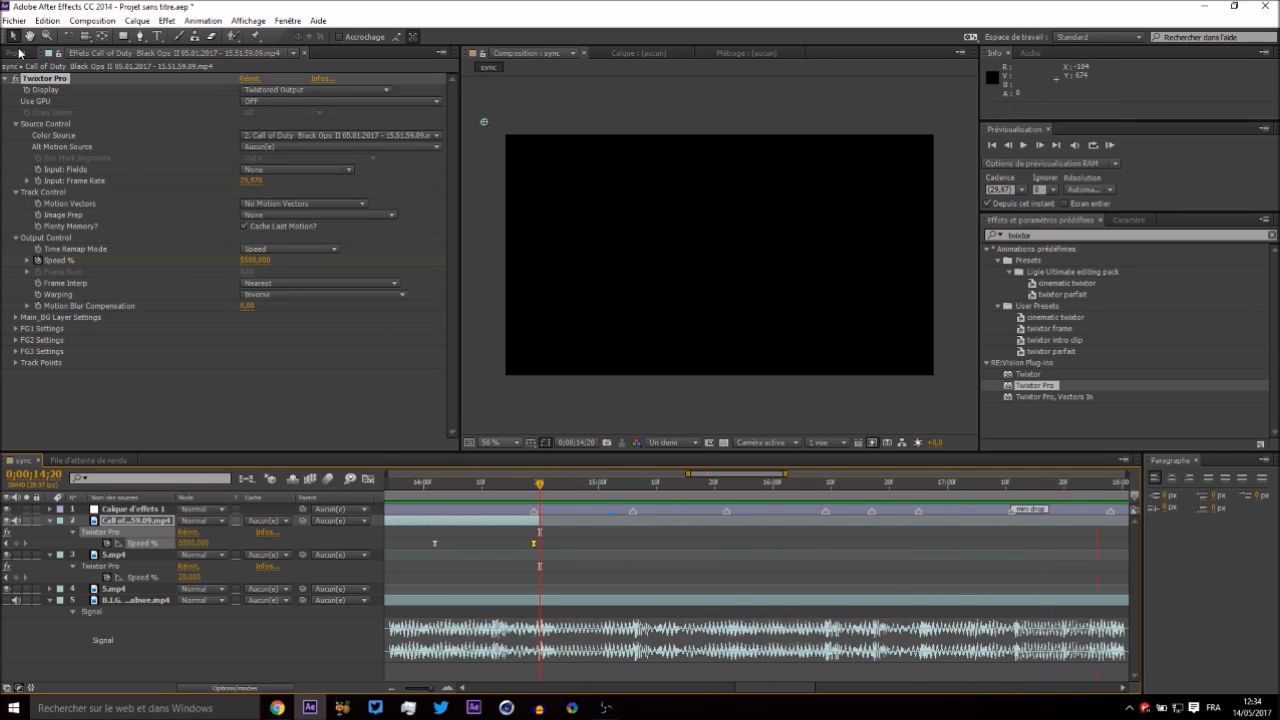
pyautogui.click(16, 53)
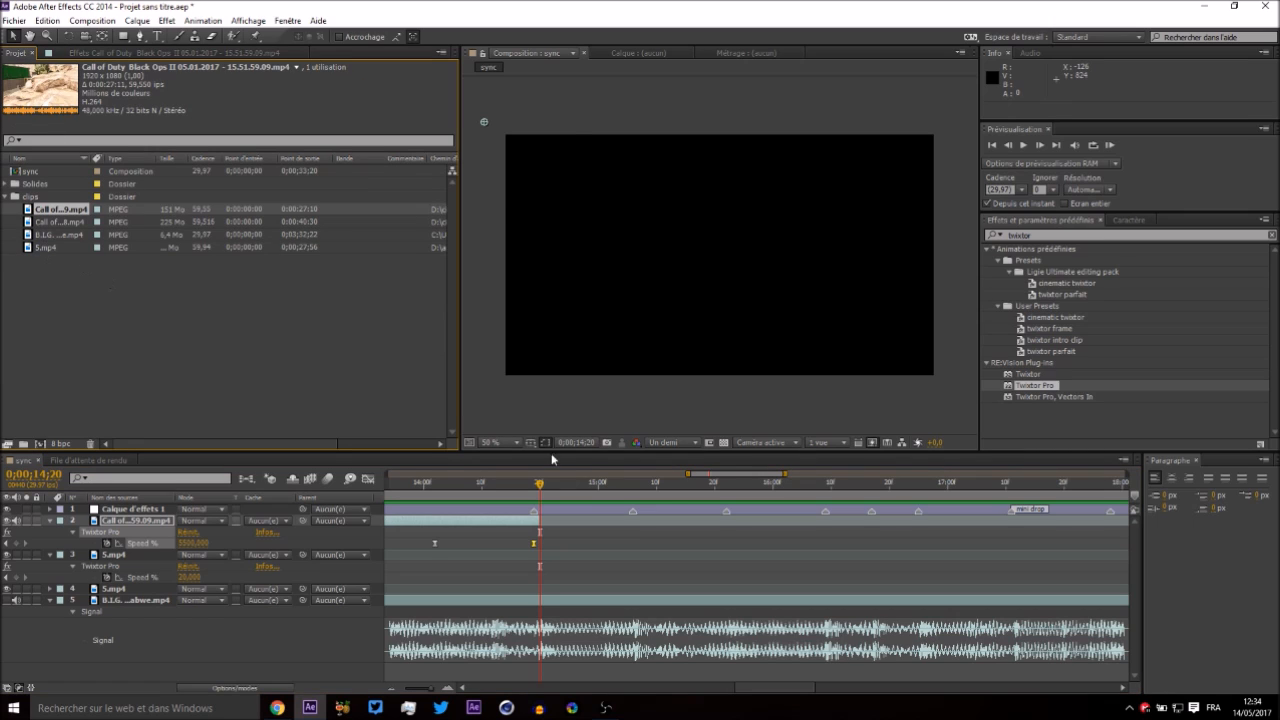
pyautogui.click(60, 222)
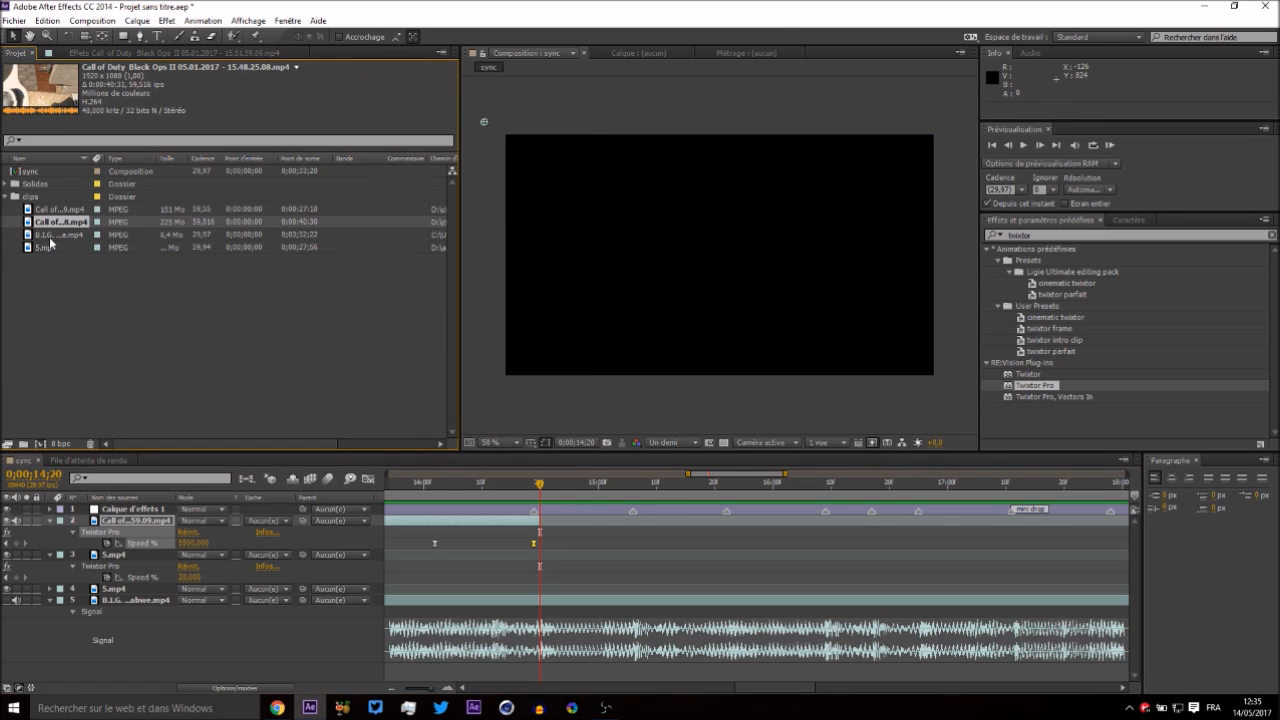
pyautogui.click(46, 236)
pyautogui.click(60, 246)
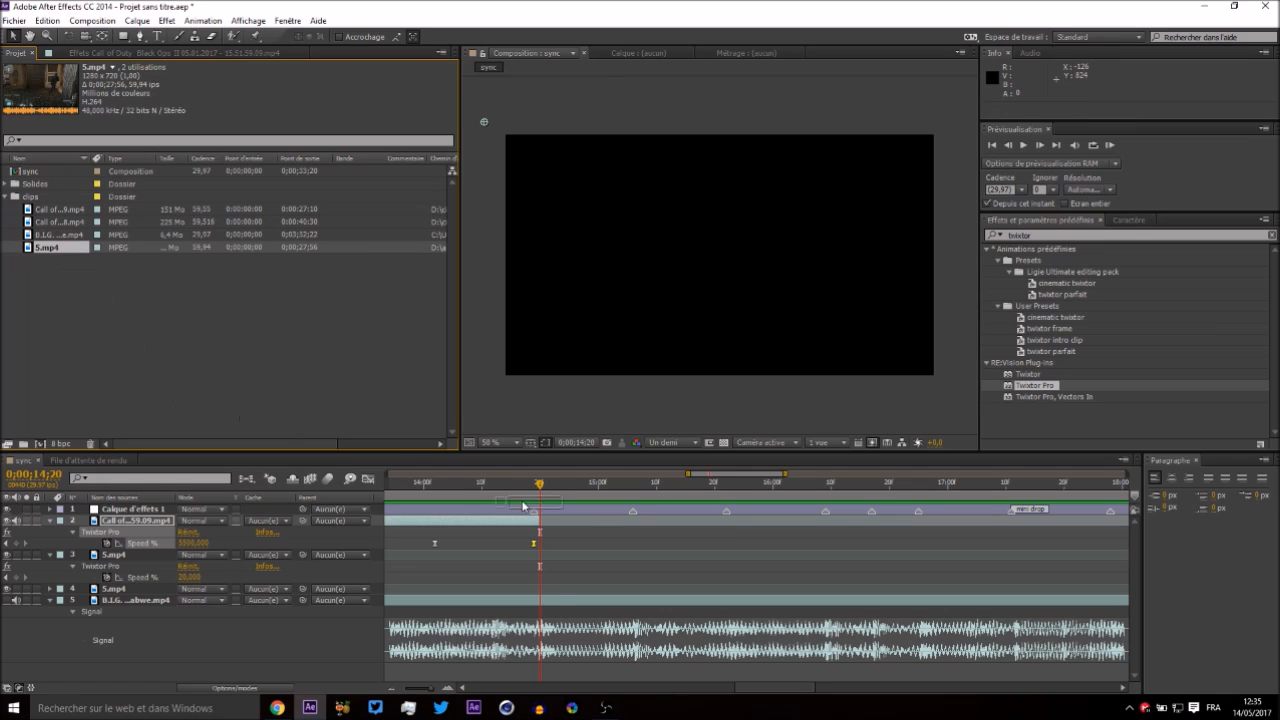
pyautogui.moveTo(543, 515); pyautogui.dragTo(545, 517)
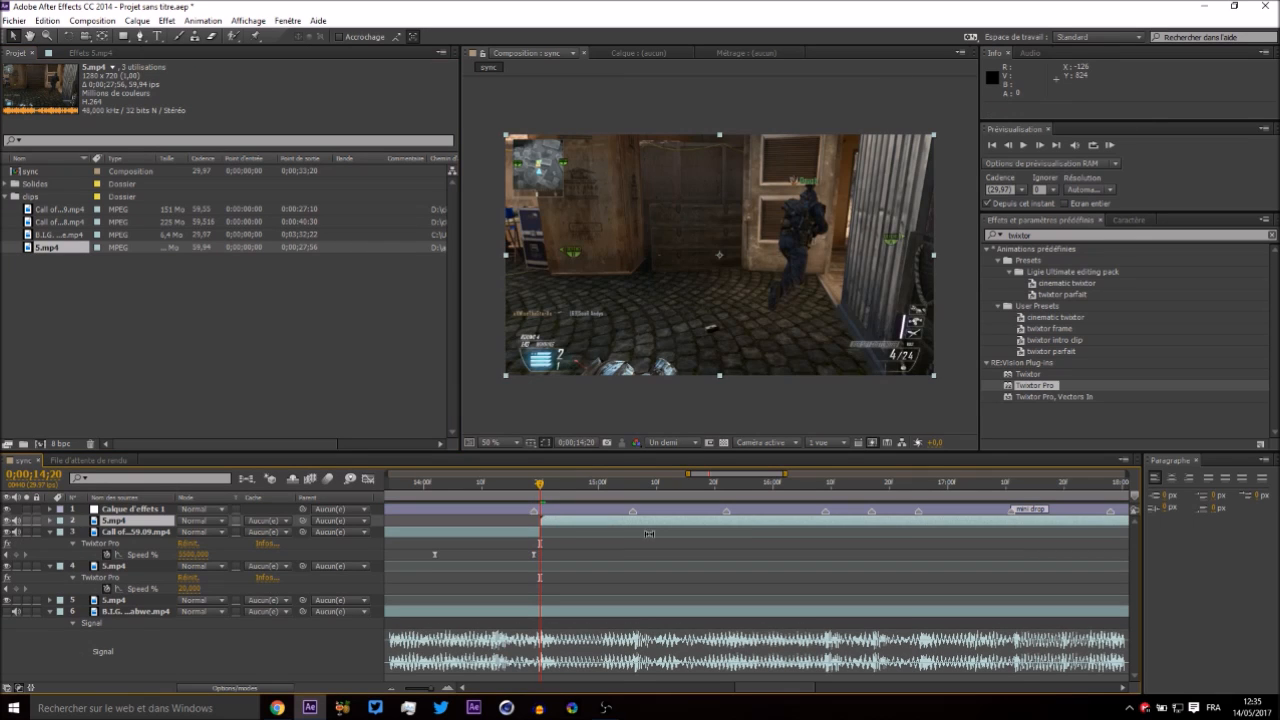
# Shift the new 5.mp4 layer earlier to bring its round-ending killcam to 0;00;14;20 and remove the part before that frame.
pyautogui.moveTo(935, 525); pyautogui.dragTo(675, 529)
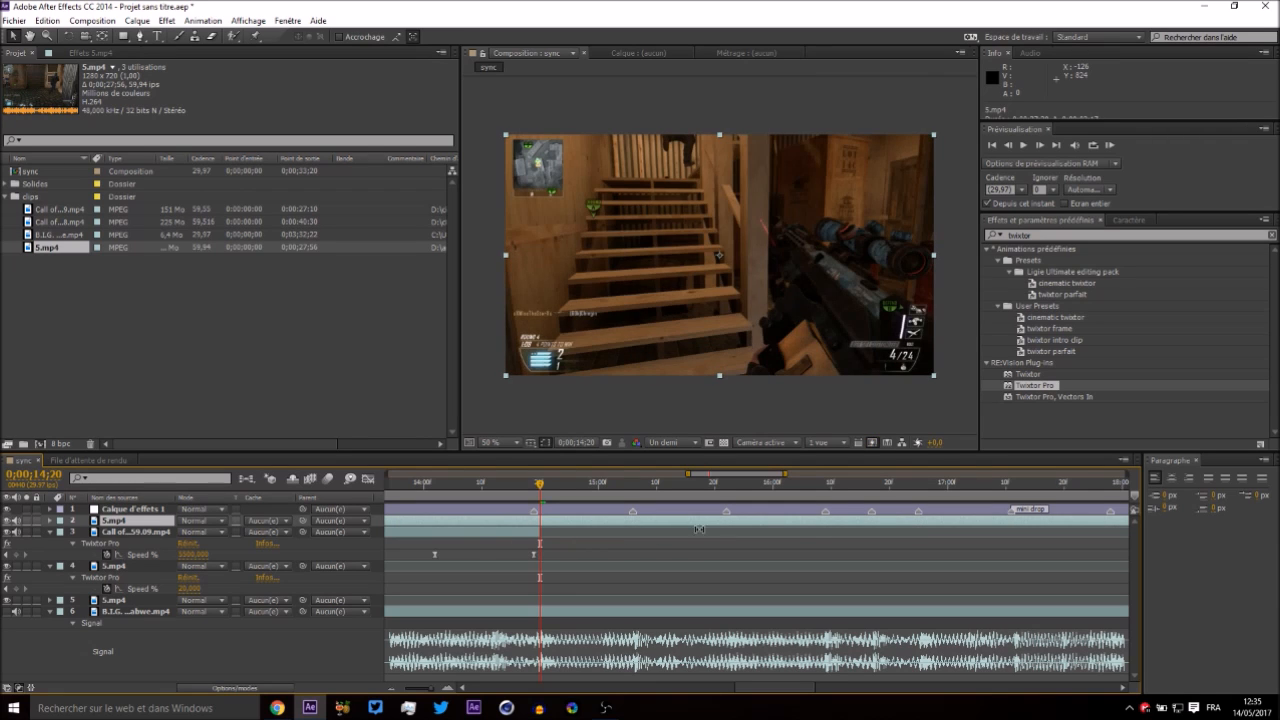
pyautogui.moveTo(887, 525); pyautogui.dragTo(588, 527)
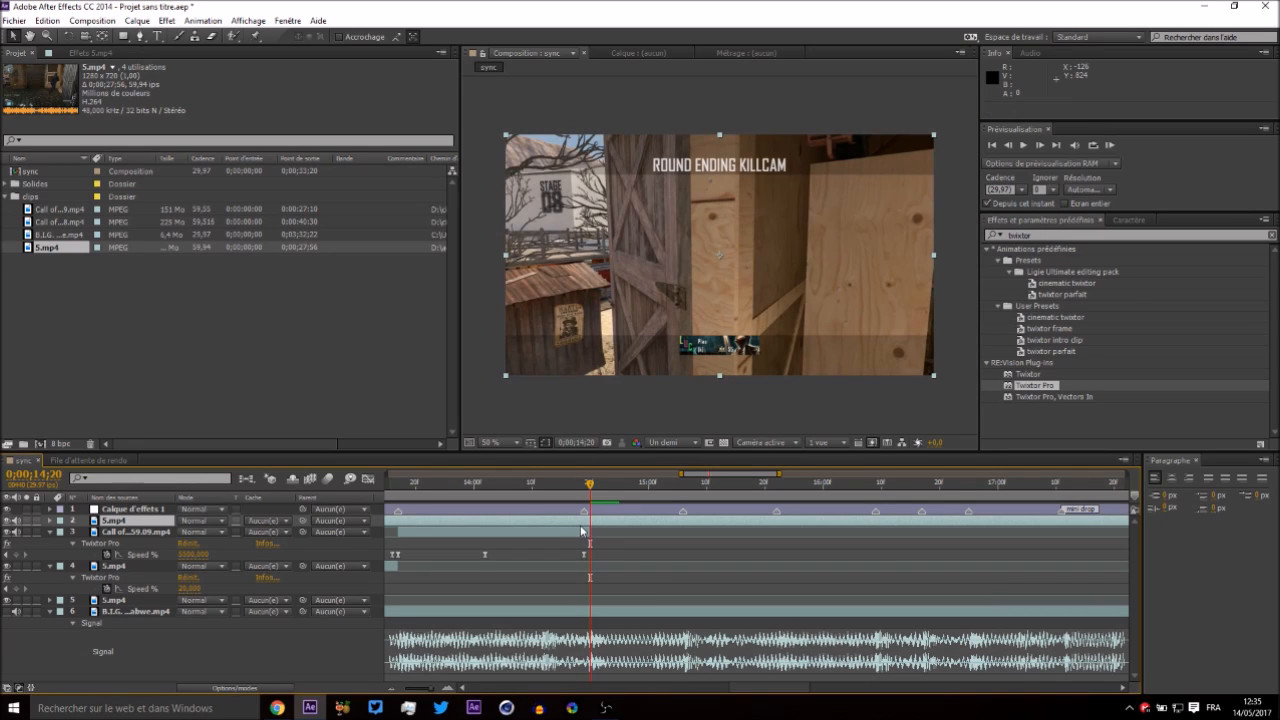
pyautogui.click(582, 530)
pyautogui.click(450, 689)
pyautogui.click(112, 521)
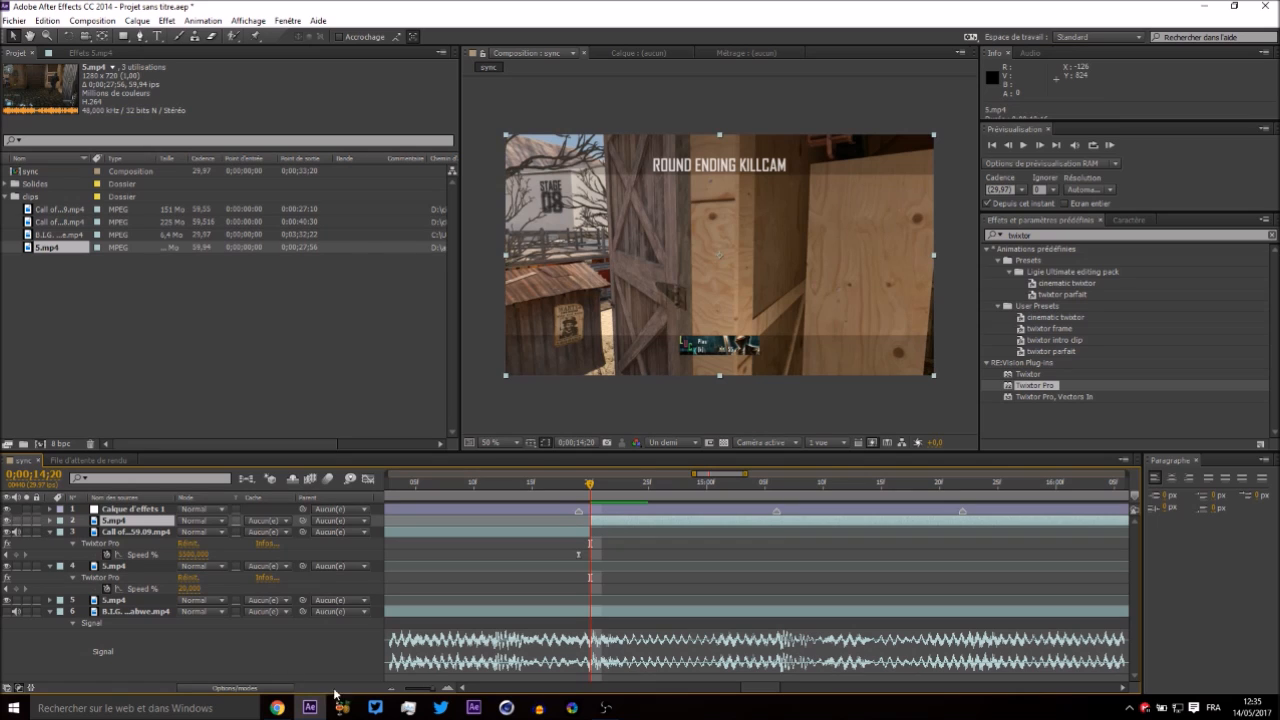
# Split the new 5.mp4 clip at the mini drop marker on 0;00;17;11.
pyautogui.doubleClick(392, 688)
pyautogui.moveTo(603, 489); pyautogui.dragTo(830, 503)
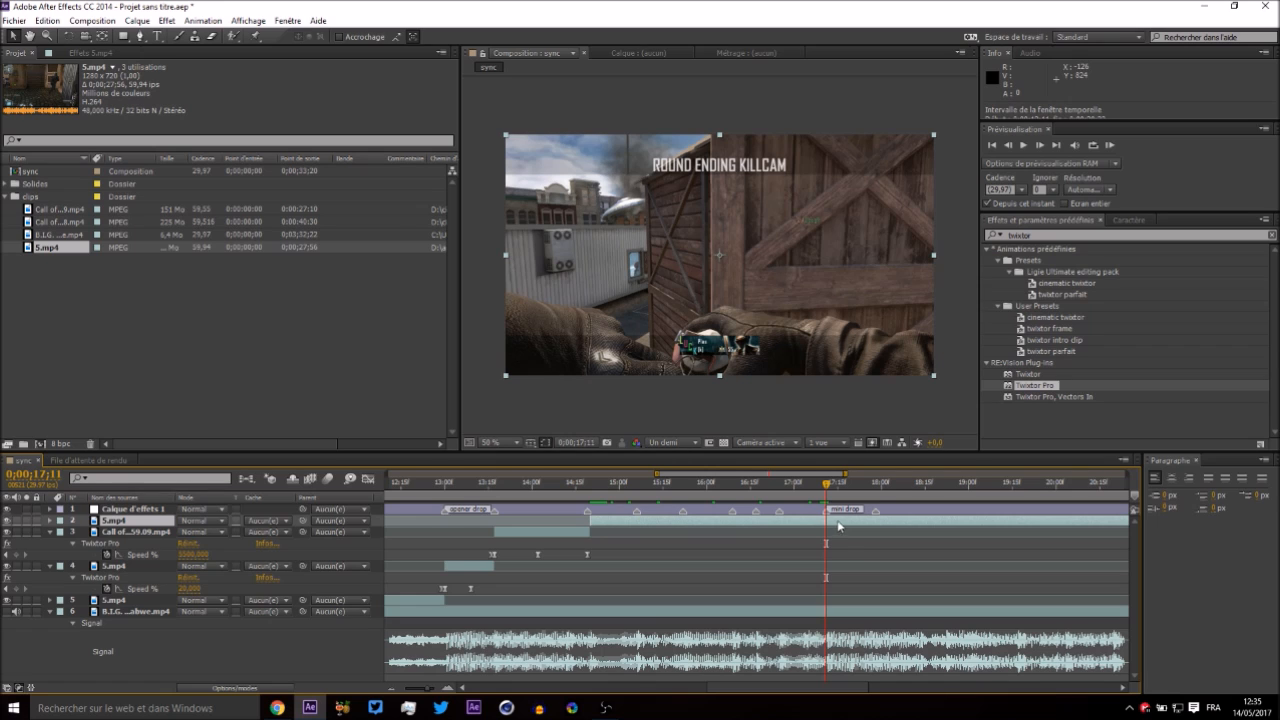
pyautogui.hotkey('ctrl', 'shift', 'd')
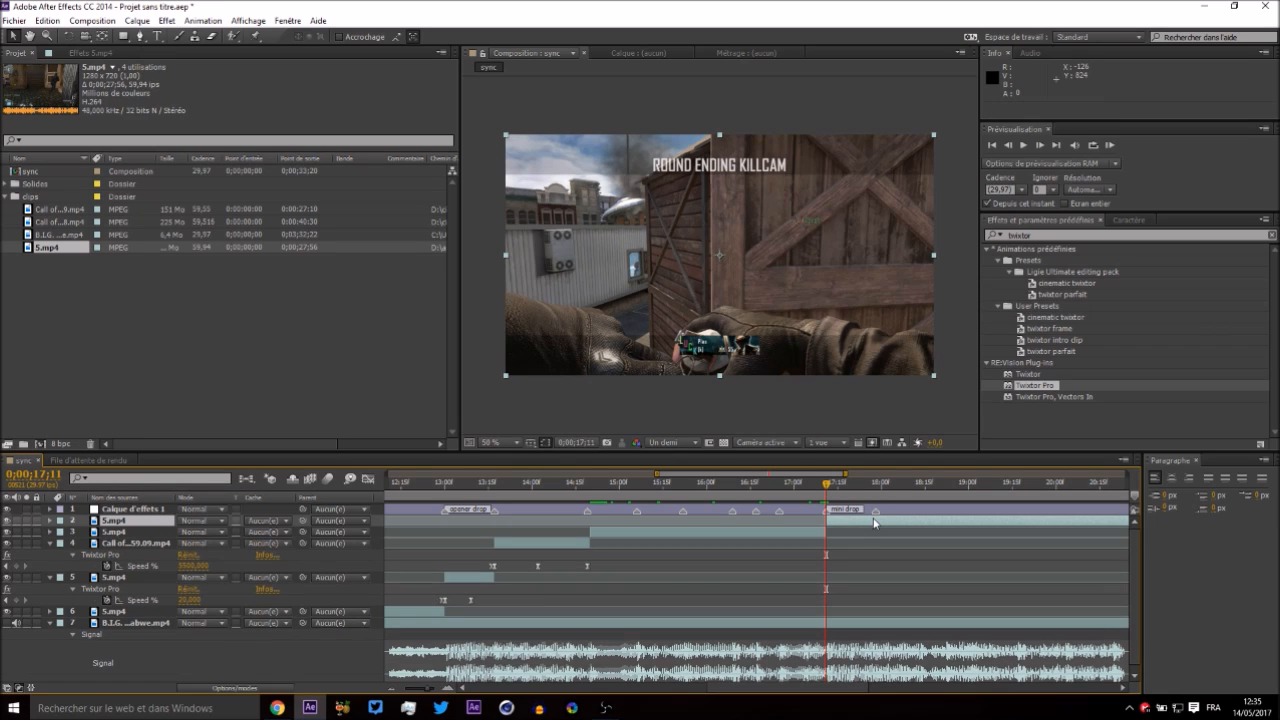
# Slide the second 5.mp4 part earlier so its gunshot lands on the mini drop marker, split it there and delete the overlapping part.
pyautogui.moveTo(875, 522); pyautogui.dragTo(748, 522)
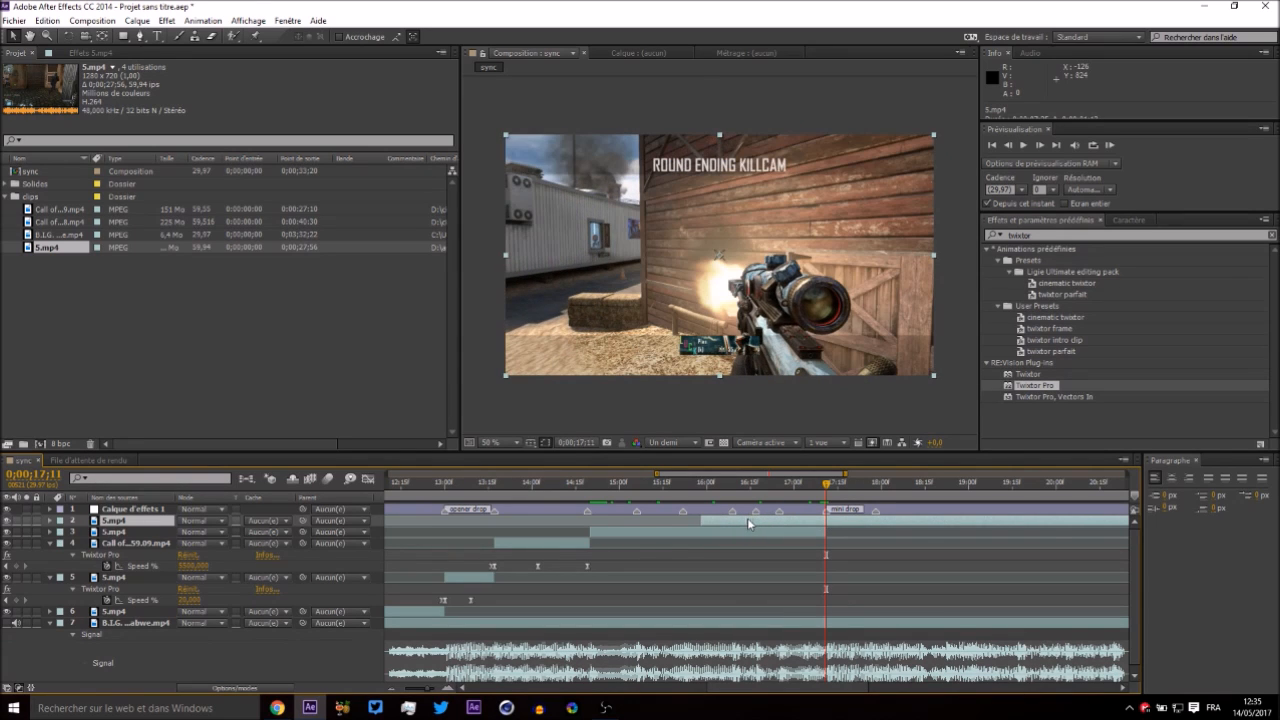
pyautogui.hotkey('ctrl', 'shift', 'd')
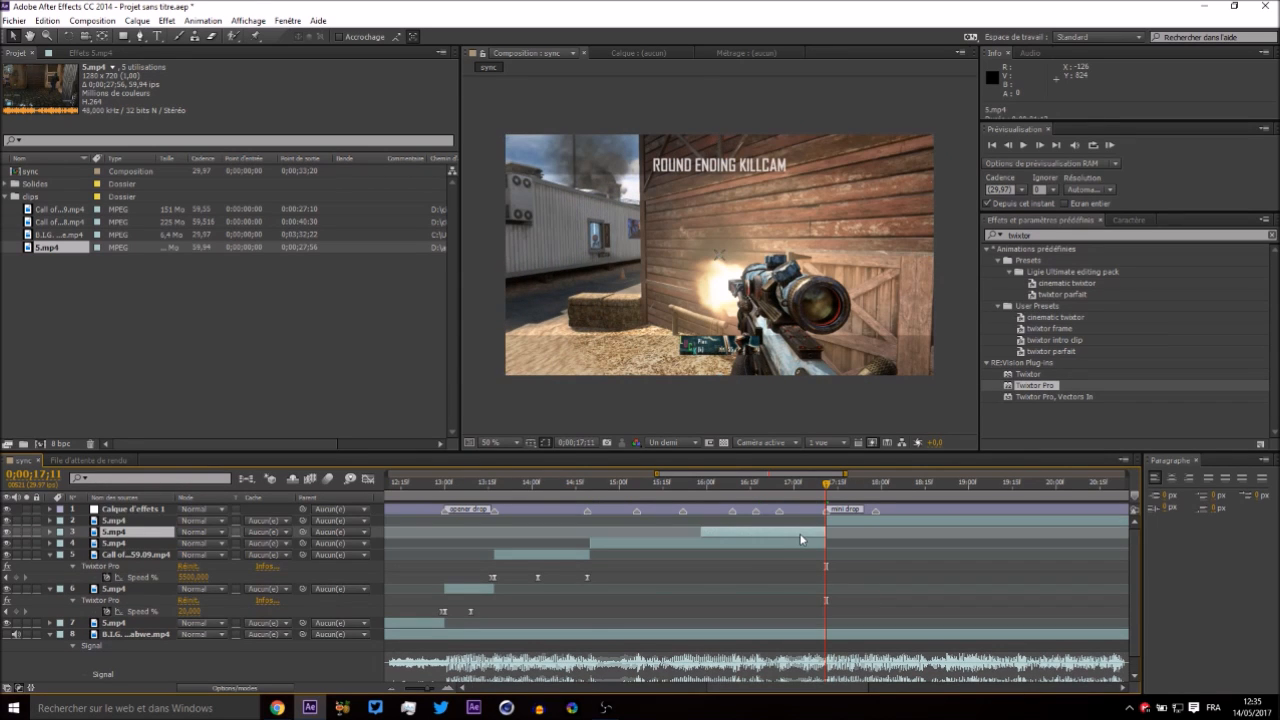
pyautogui.press('Delete')
# Apply Twixtor Pro to the 5.mp4 clip starting at 0;00;14;20 and set its input frame rate to 59,94.
pyautogui.moveTo(605, 494); pyautogui.dragTo(592, 500)
pyautogui.click(447, 688)
pyautogui.click(598, 533)
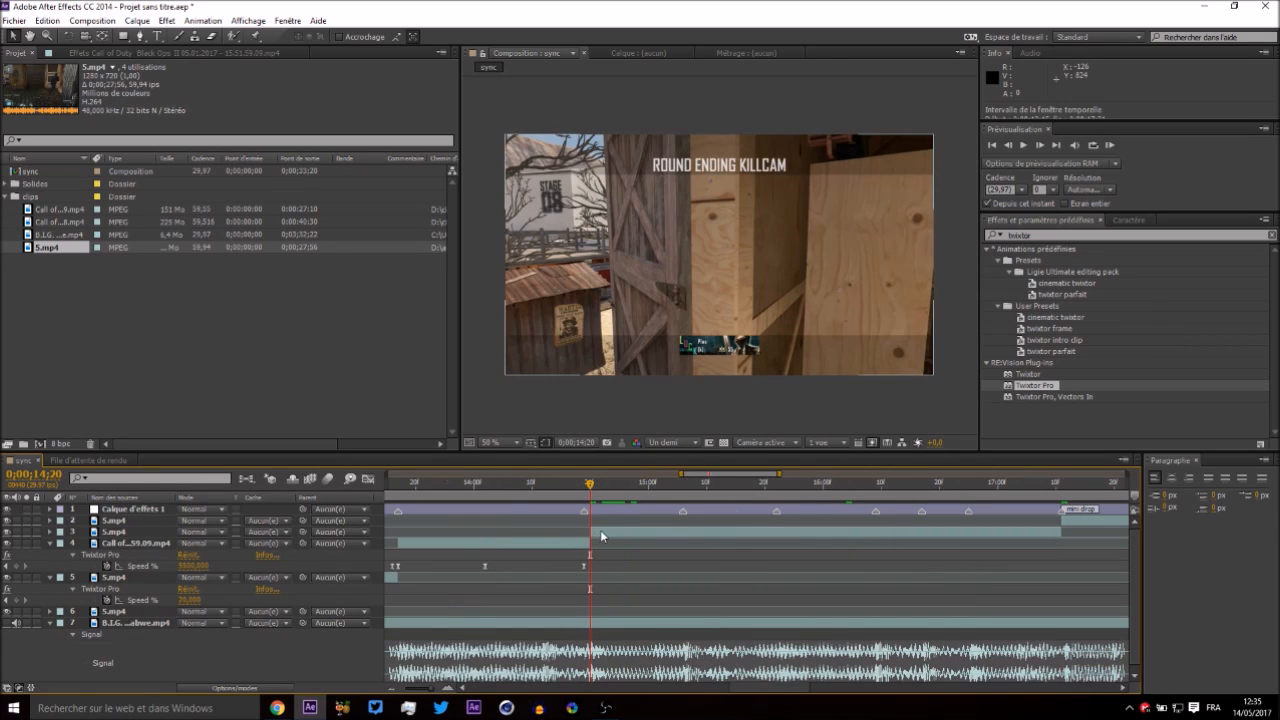
pyautogui.doubleClick(1036, 386)
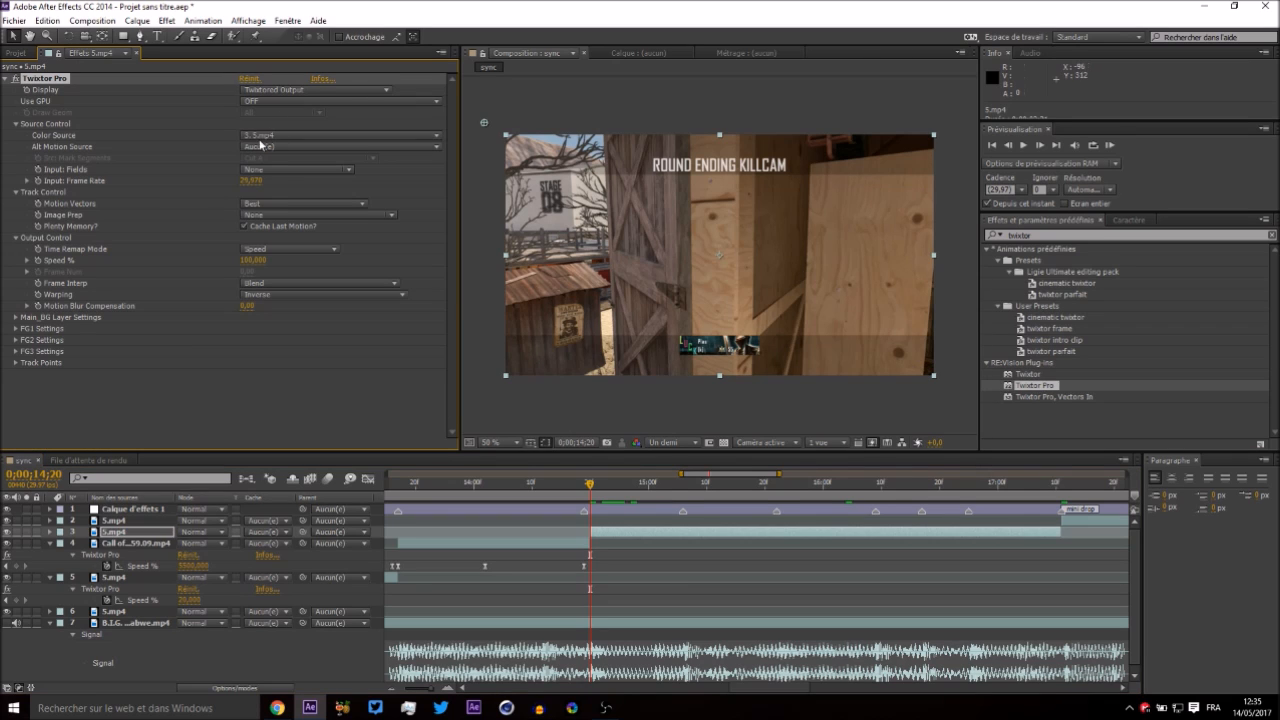
pyautogui.click(251, 181)
pyautogui.write('59,94')
pyautogui.press('Return')
# Set the 5.mp4 clip's Twixtor motion vectors to No Motion Vectors and its frame interpolation to Nearest.
pyautogui.click(252, 204)
pyautogui.click(270, 217)
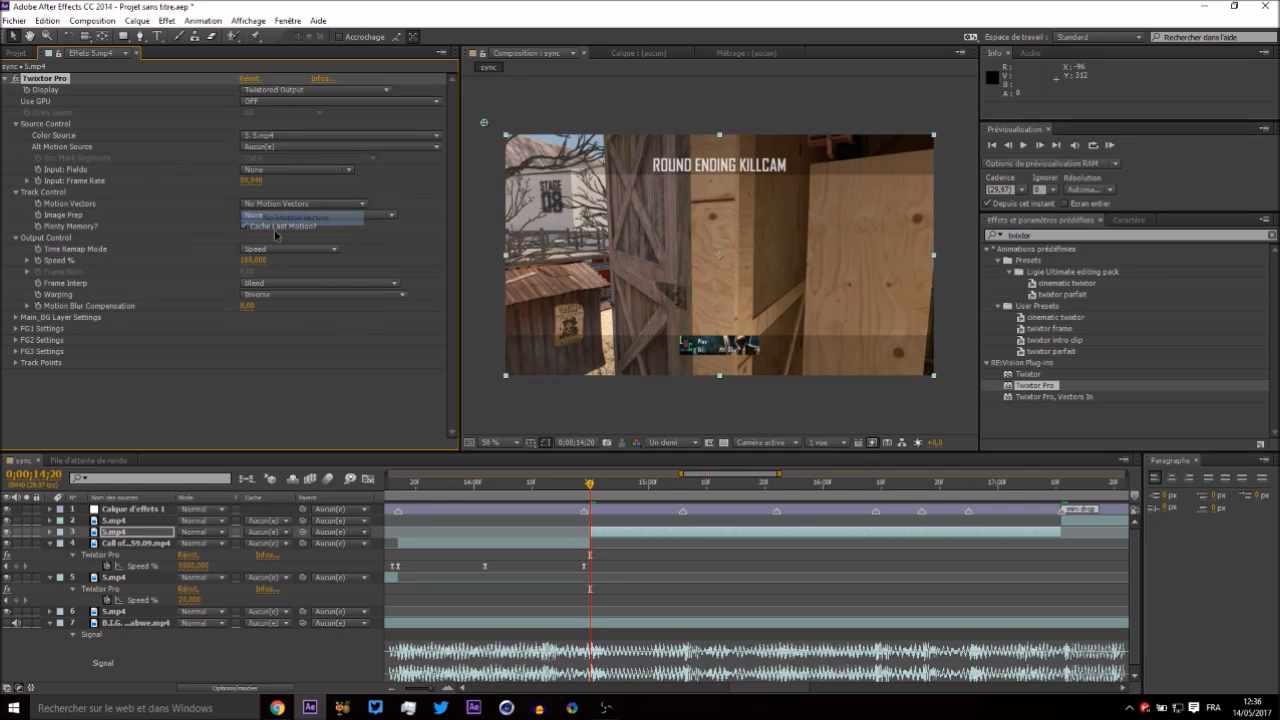
pyautogui.click(285, 284)
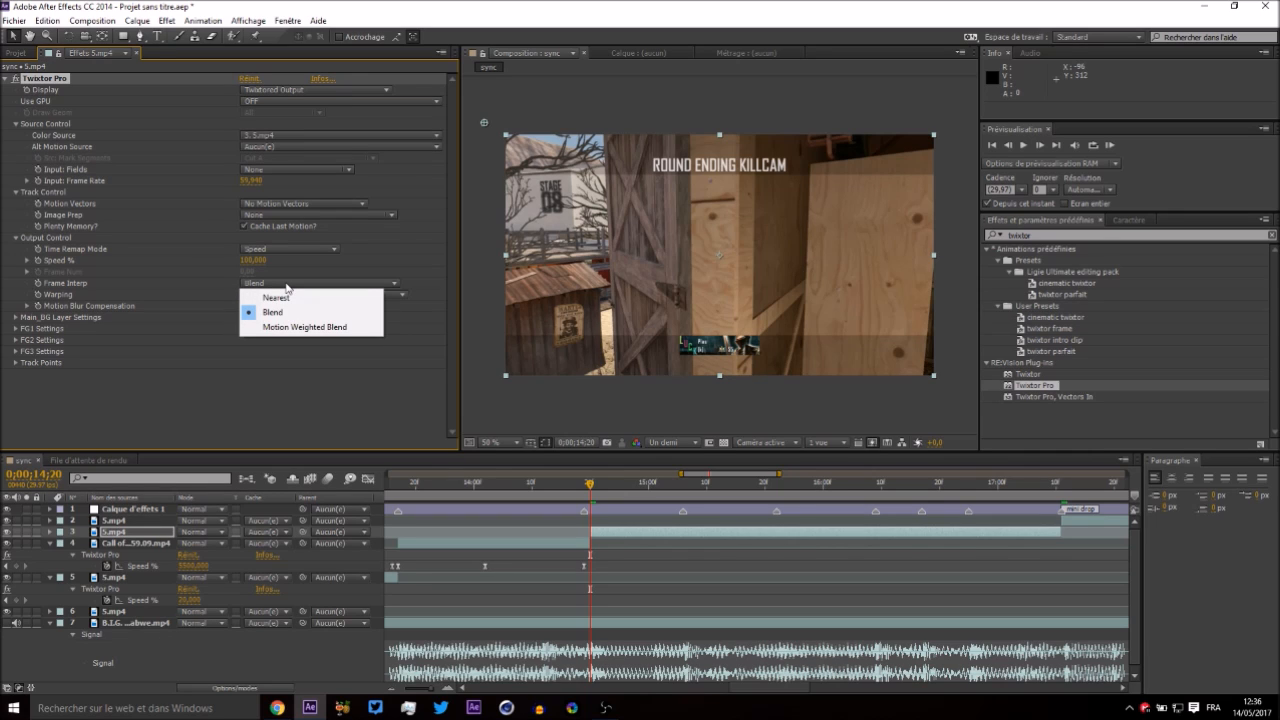
pyautogui.click(276, 297)
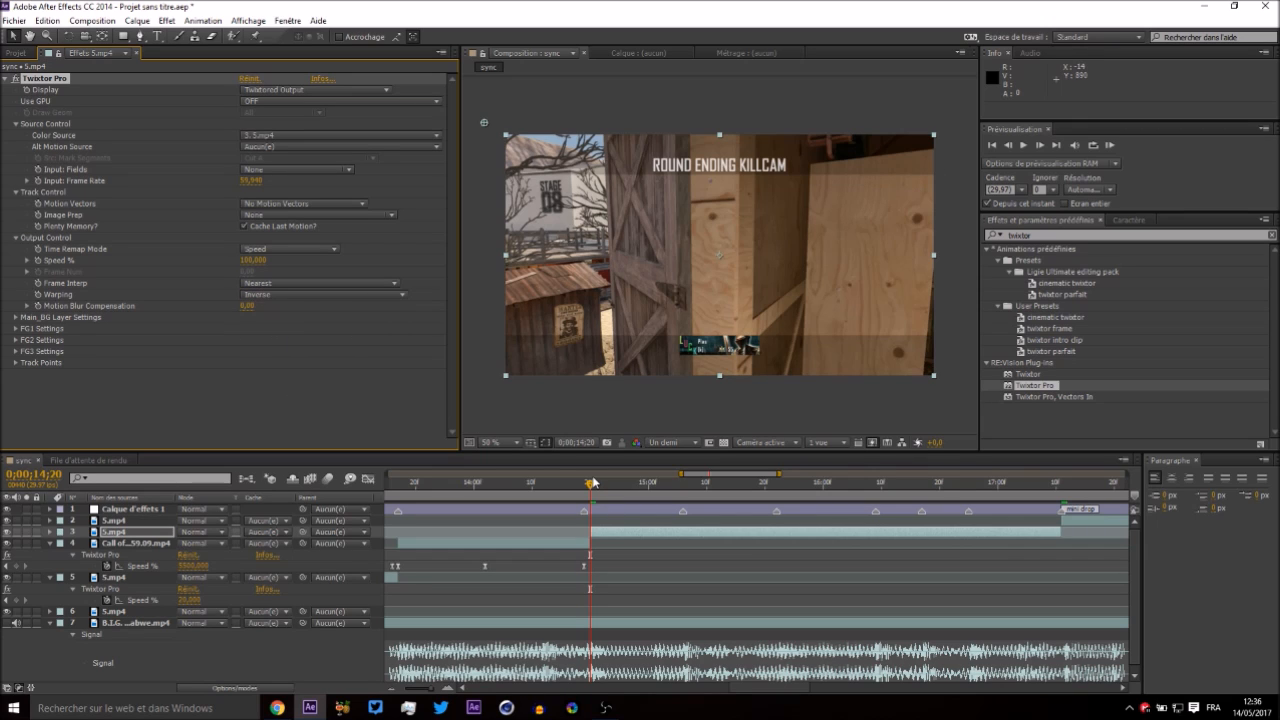
# Start Speed % keyframing on the 5.mp4 clip at 0;00;14;19 and add a 300 keyframe at 0;00;14;20.
pyautogui.moveTo(592, 484); pyautogui.dragTo(585, 484)
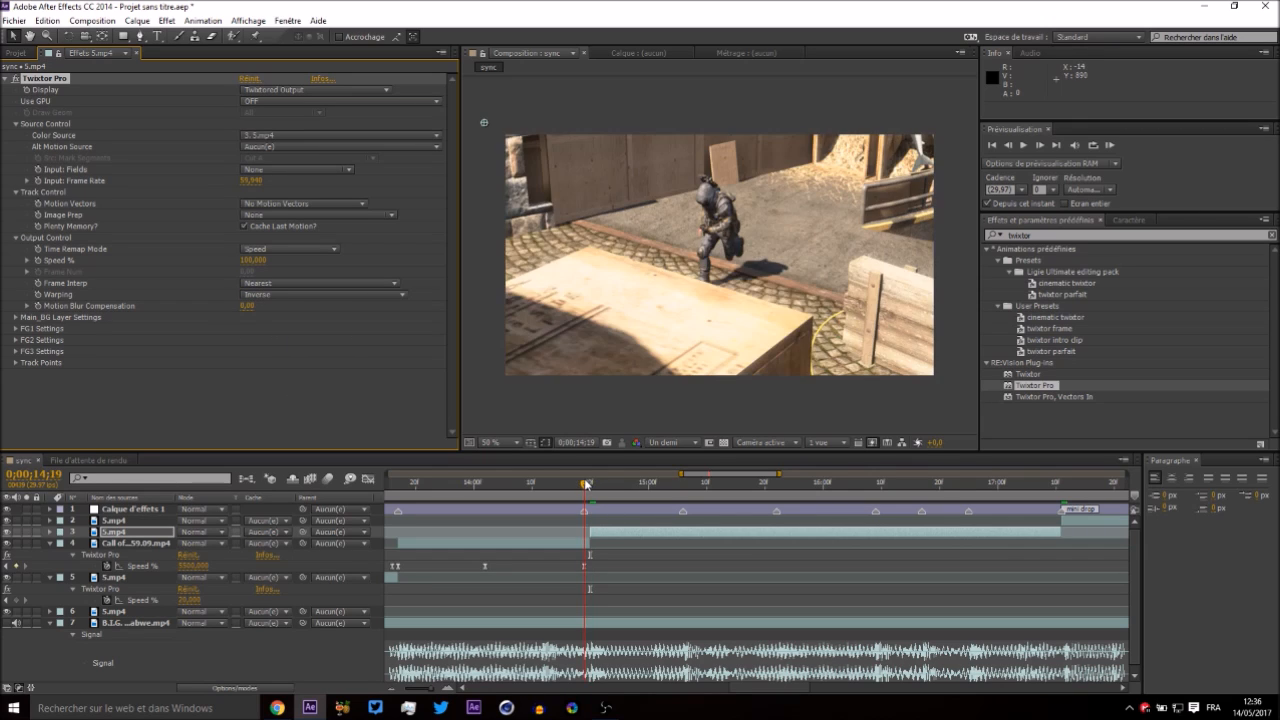
pyautogui.click(38, 261)
pyautogui.click(588, 487)
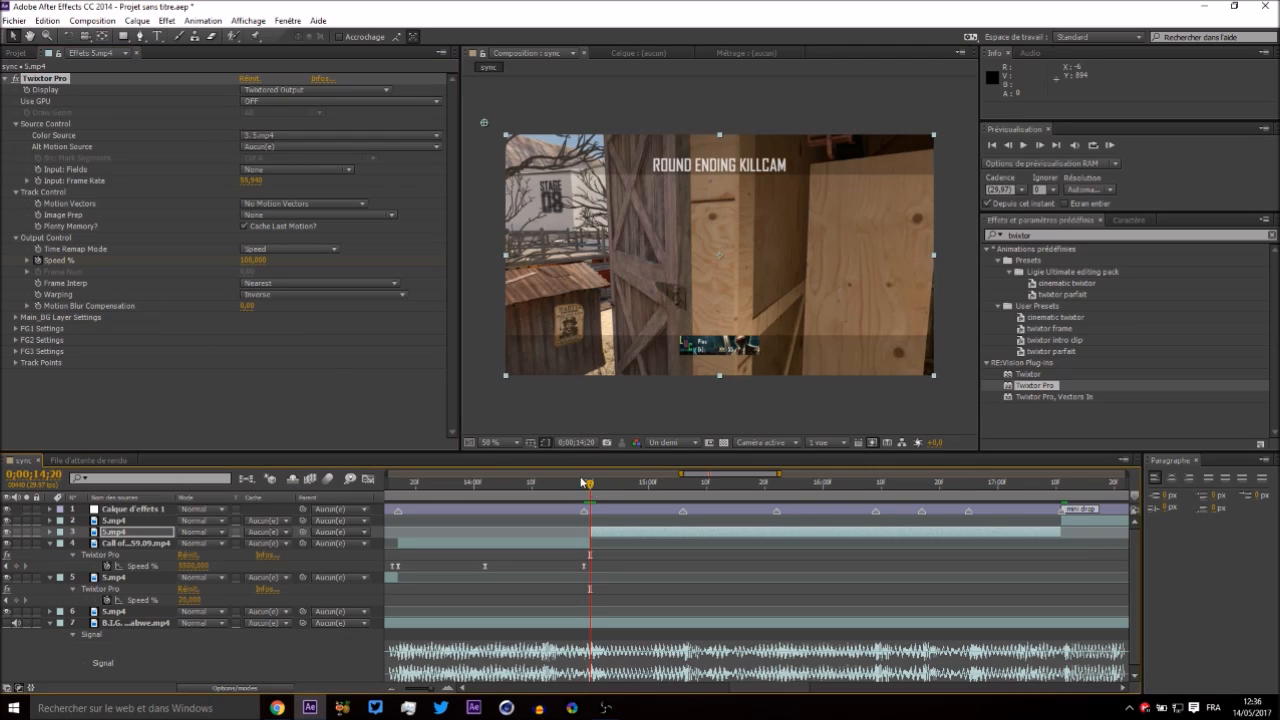
pyautogui.click(249, 262)
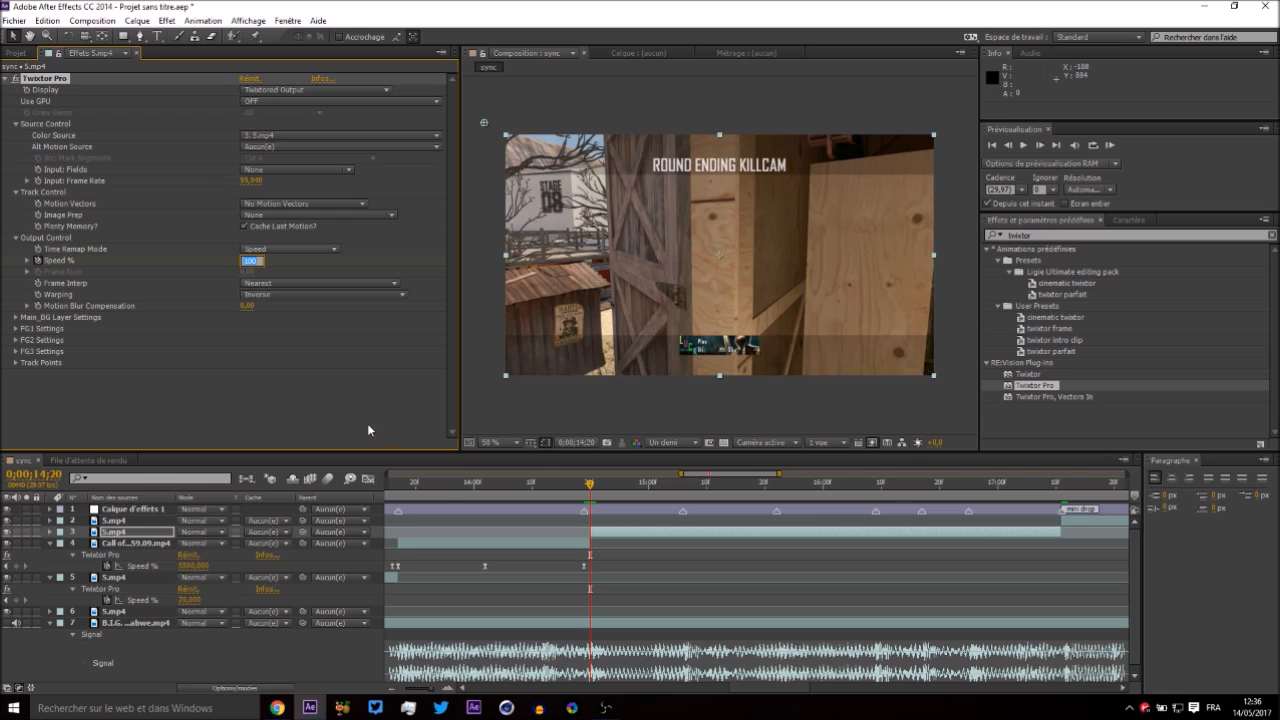
pyautogui.write('300')
pyautogui.press('Return')
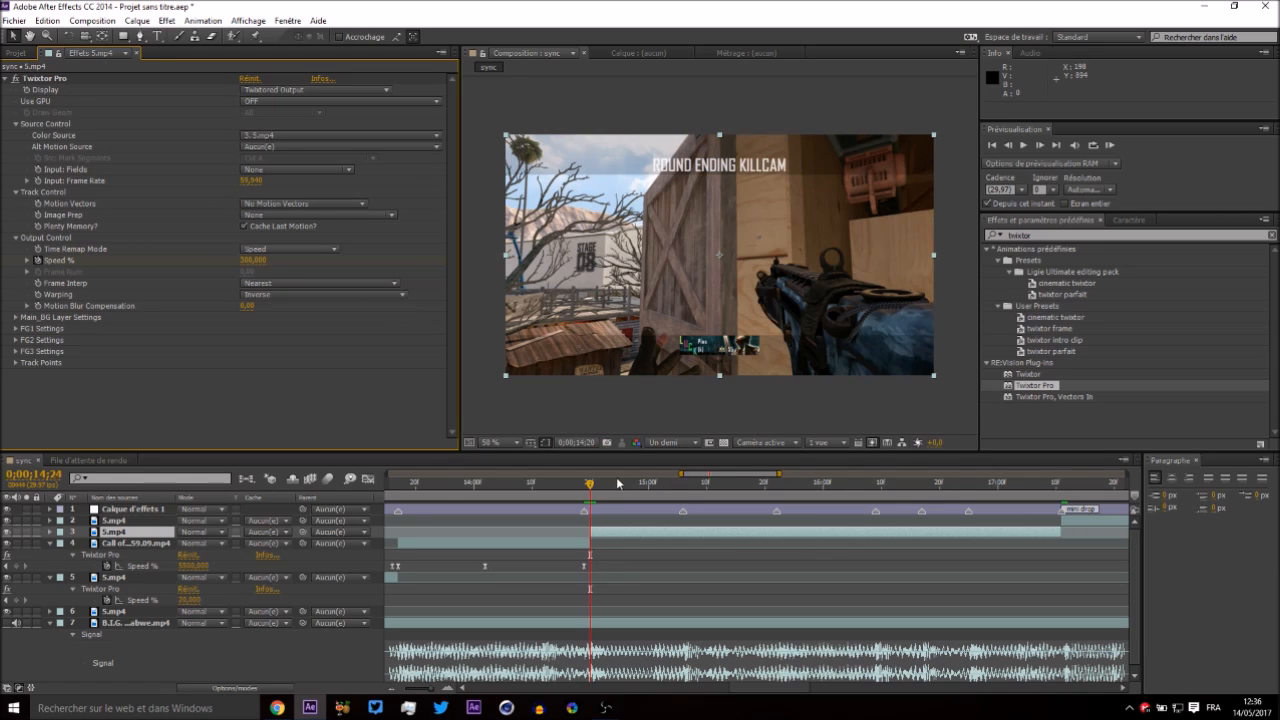
# Add a Speed % keyframe of 50 roughly midway between the clip's start and the marker at 0;00;15;06.
pyautogui.moveTo(617, 483); pyautogui.dragTo(630, 483)
pyautogui.click(248, 260)
pyautogui.write('50')
pyautogui.press('Return')
# Reveal the clip's keyframes and copy the 300 Speed % keyframe from 0;00;14;20 to the marker at 0;00;15;06.
pyautogui.click(682, 484)
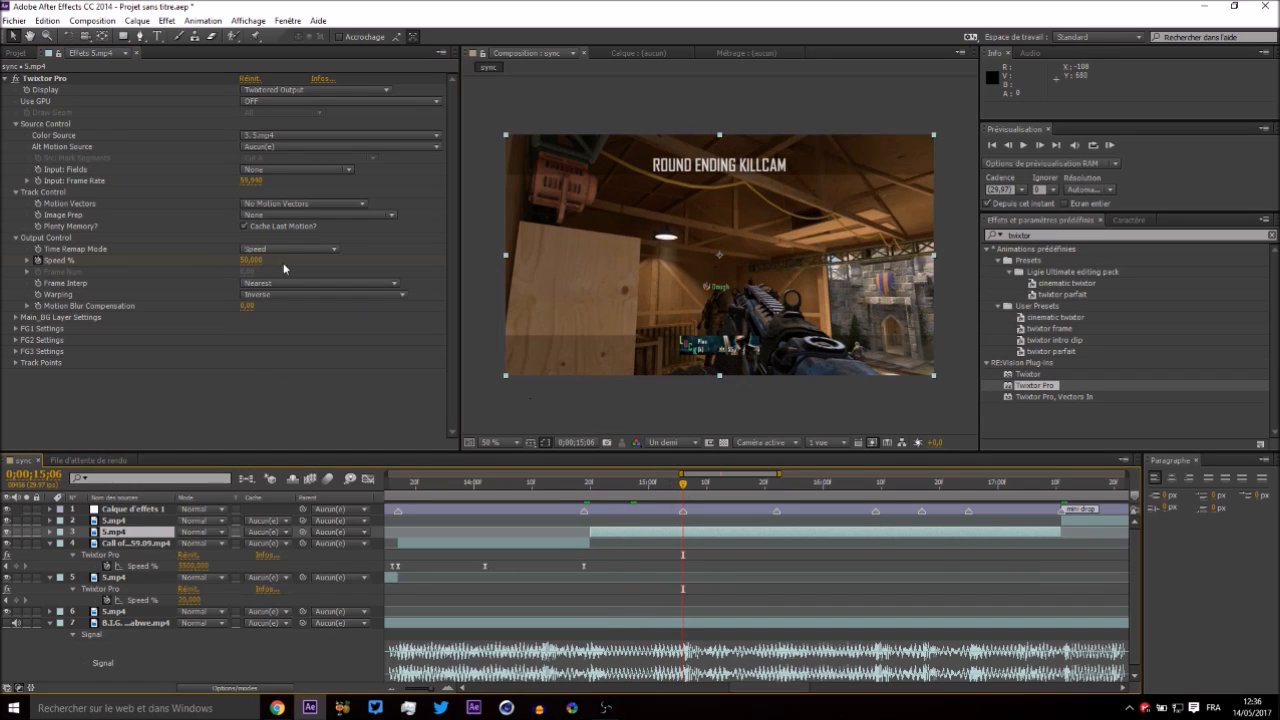
pyautogui.press('u')
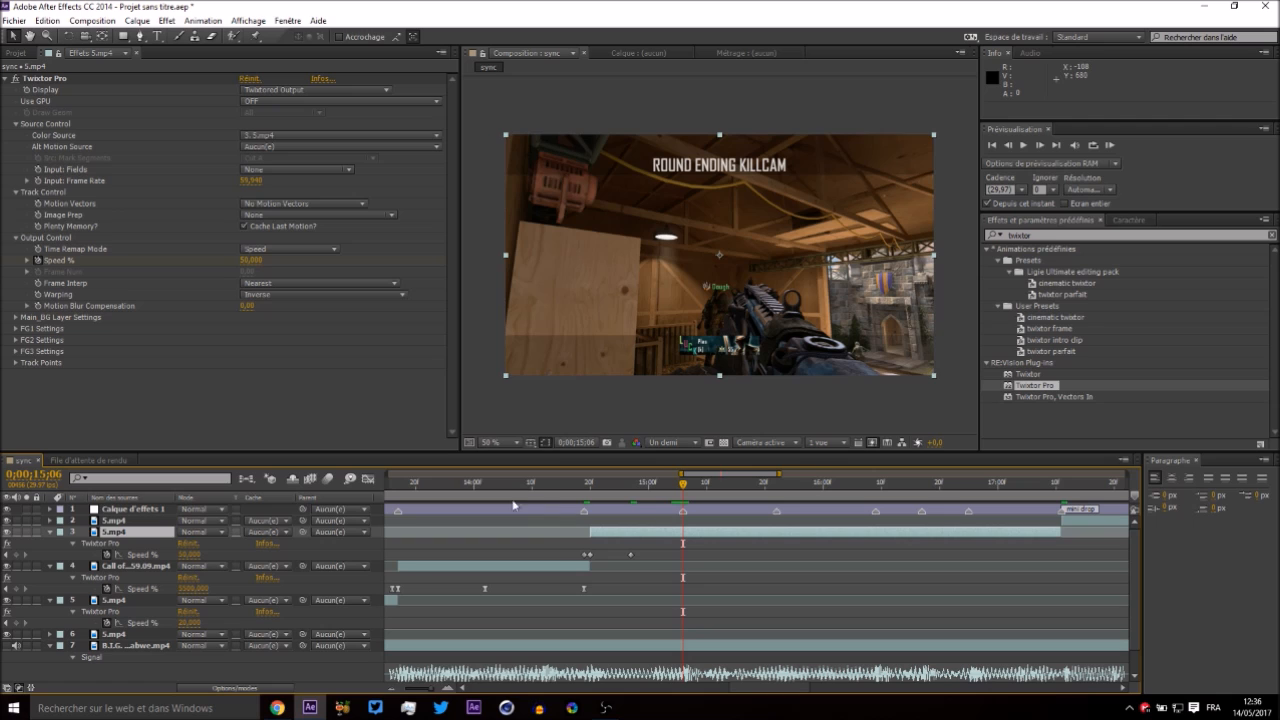
pyautogui.click(590, 555)
pyautogui.hotkey('ctrl', 'c')
pyautogui.hotkey('ctrl', 'v')
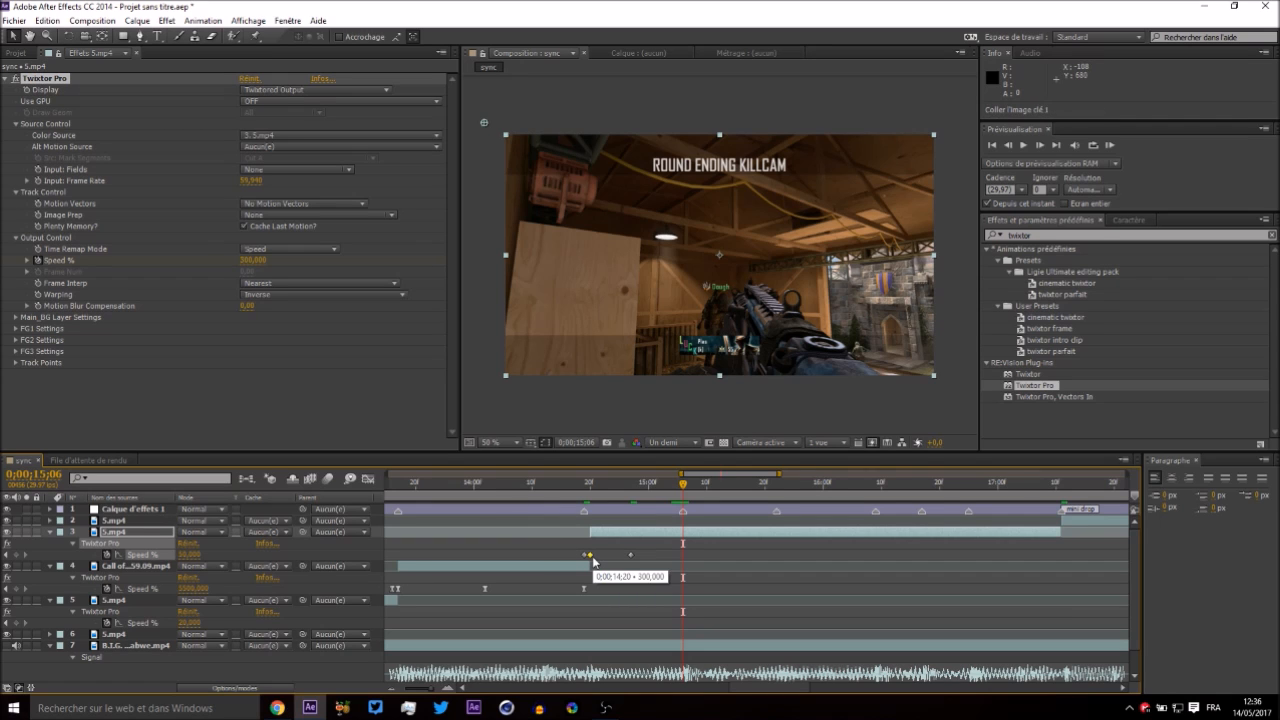
# Add a Speed % keyframe of 50 at 0;00;15;13.
pyautogui.moveTo(680, 497); pyautogui.dragTo(726, 487)
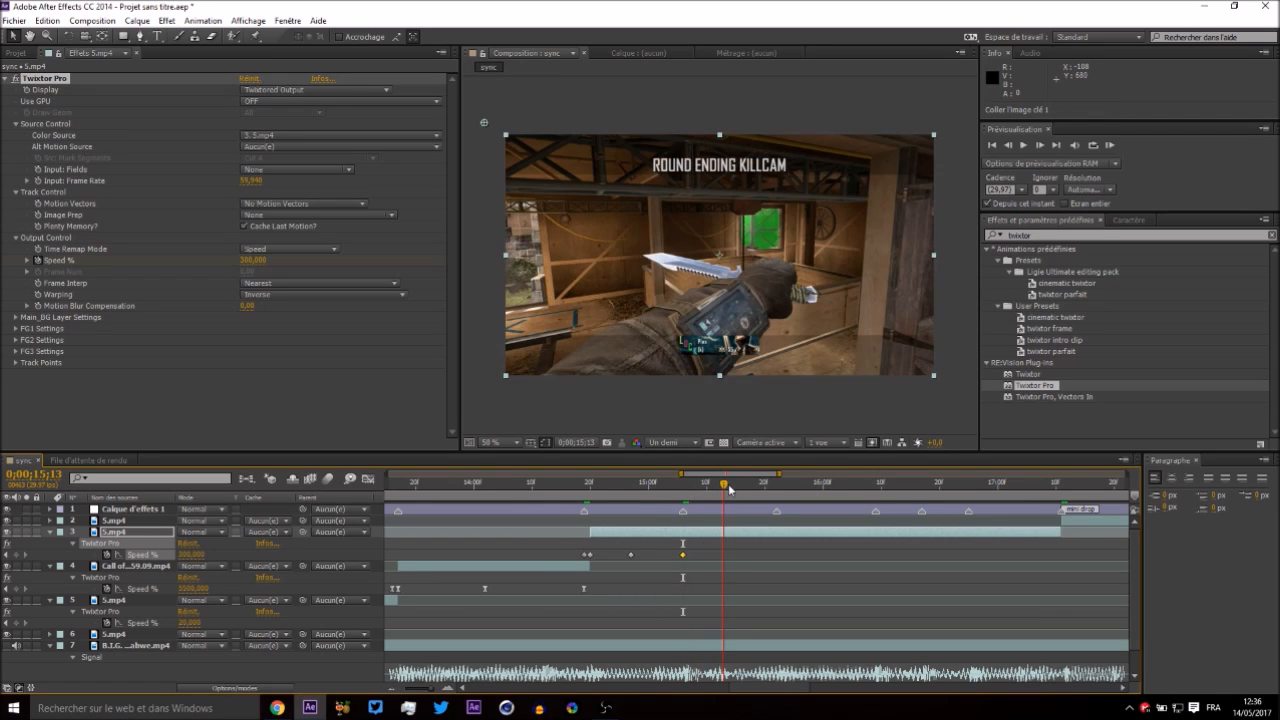
pyautogui.click(250, 262)
pyautogui.write('50')
pyautogui.click(232, 404)
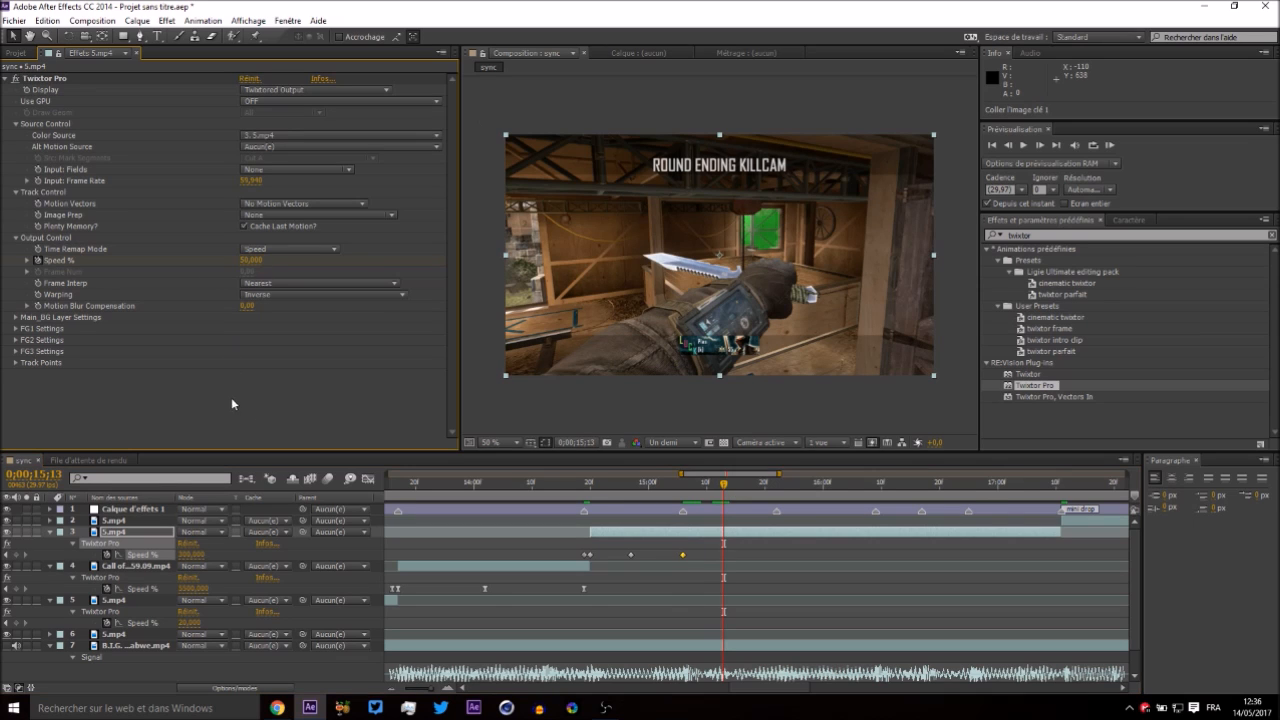
# Add a Speed % keyframe of 500 on the marker at 0;00;15;22.
pyautogui.click(776, 488)
pyautogui.click(252, 261)
pyautogui.write('350')
pyautogui.press('Return')
pyautogui.click(252, 261)
pyautogui.write('500')
pyautogui.press('Return')
# Add a Speed % keyframe of 50 at 0;00;16;00.
pyautogui.moveTo(794, 488); pyautogui.dragTo(822, 484)
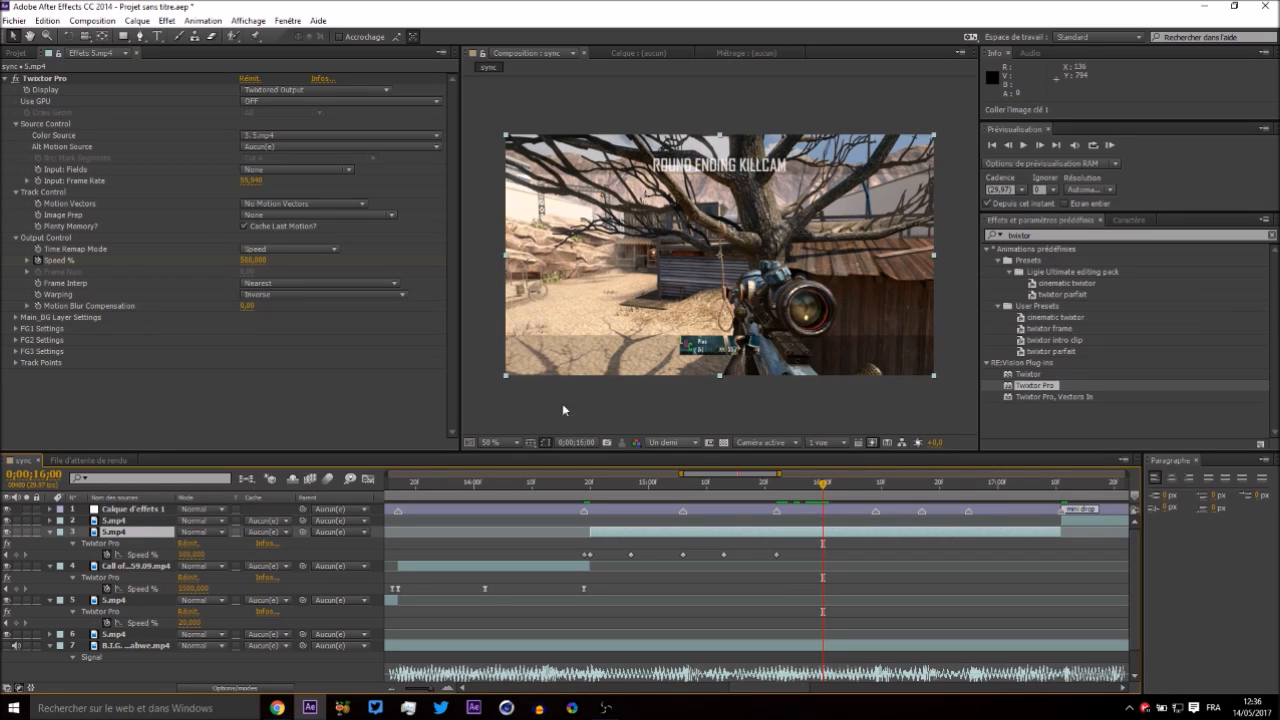
pyautogui.click(253, 261)
pyautogui.write('50')
pyautogui.press('Return')
pyautogui.press('KP_0')
pyautogui.press('KP_Decimal')
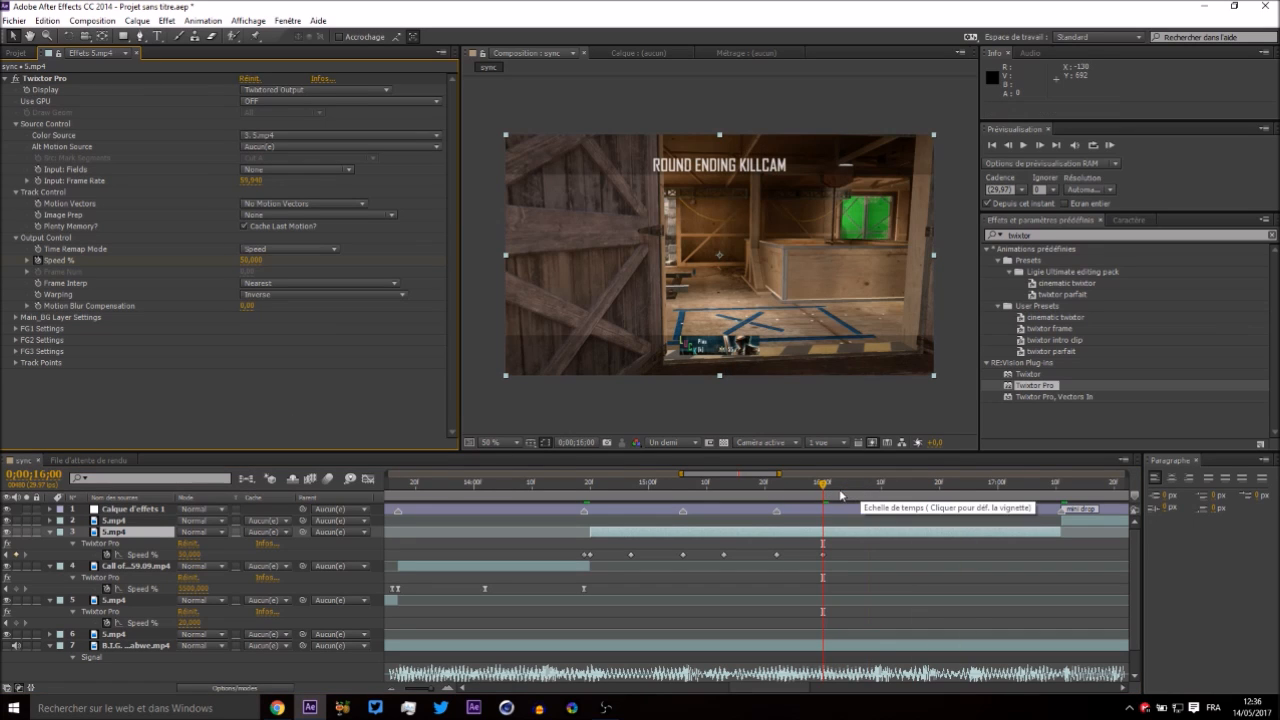
# Keyframe Speed % at 550 on the marker at 0;00;16;09 and at 50 midway to the following marker.
pyautogui.moveTo(844, 491); pyautogui.dragTo(875, 491)
pyautogui.click(250, 260)
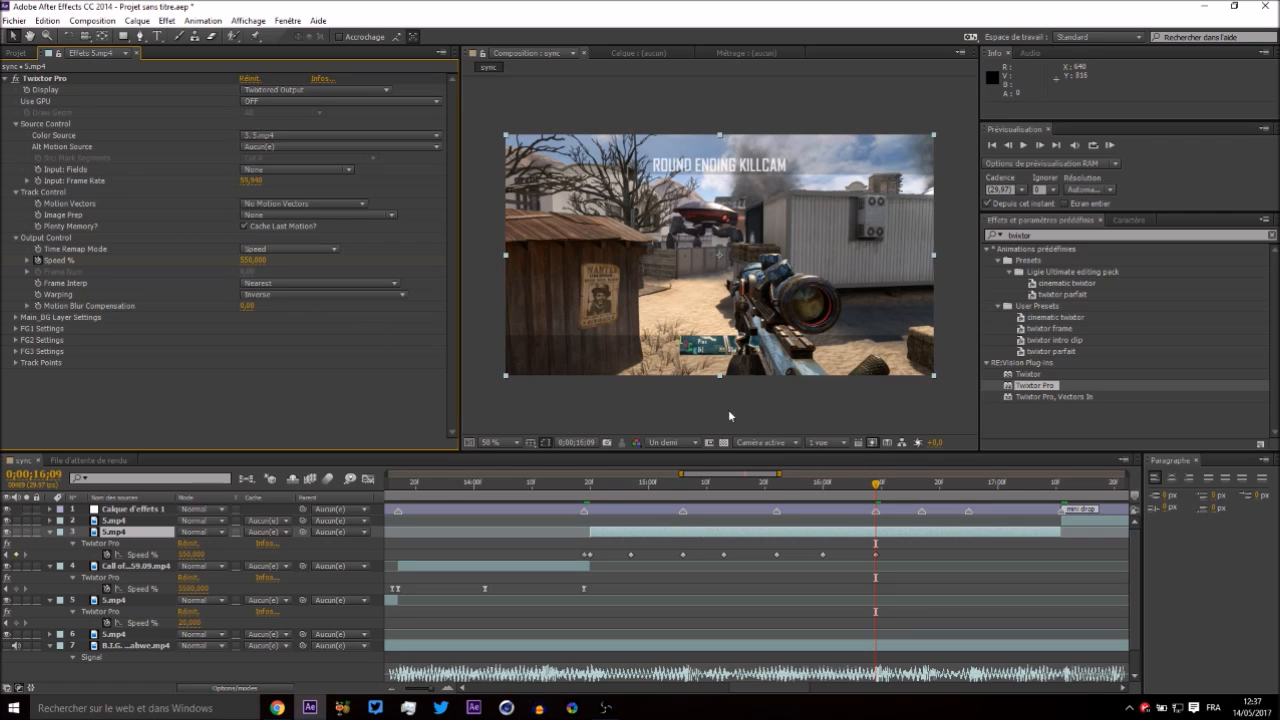
pyautogui.moveTo(877, 486); pyautogui.dragTo(900, 487)
pyautogui.click(251, 262)
# Keyframe Speed % at 550 on the marker at 0;00;16;17 and at 50 on 0;00;16;21.
pyautogui.click(922, 485)
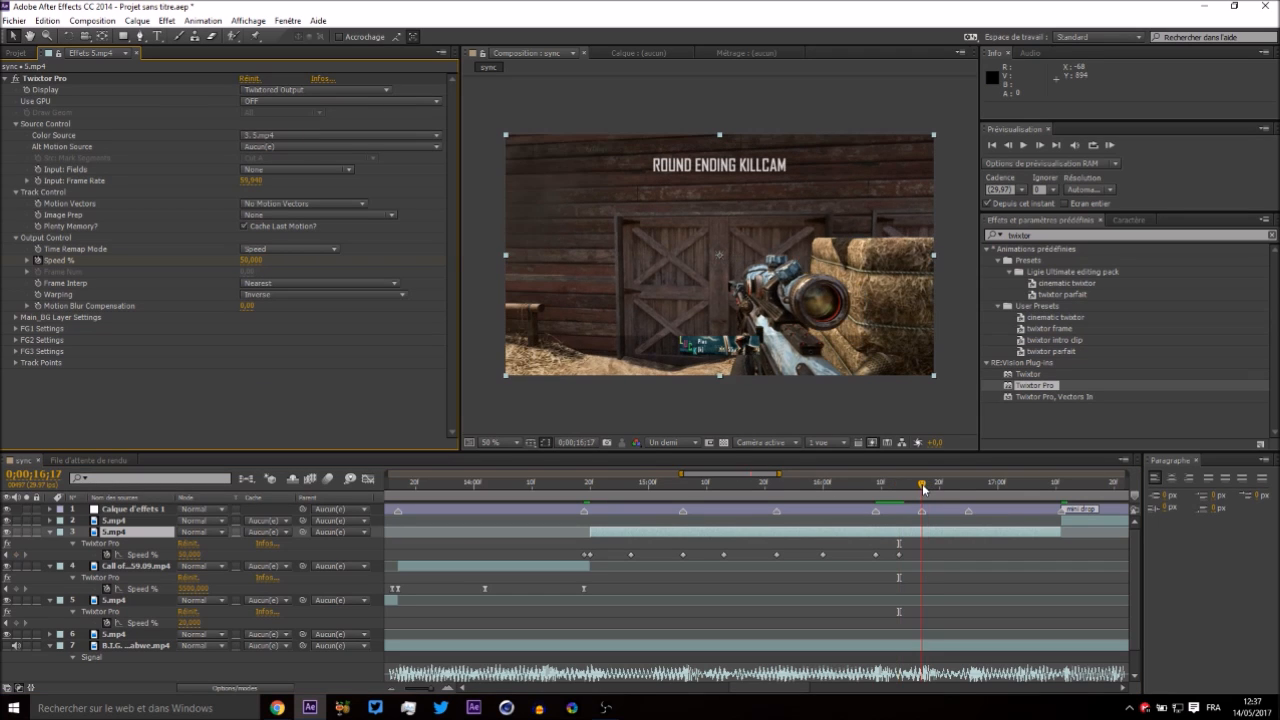
pyautogui.click(251, 261)
pyautogui.write('550')
pyautogui.press('Return')
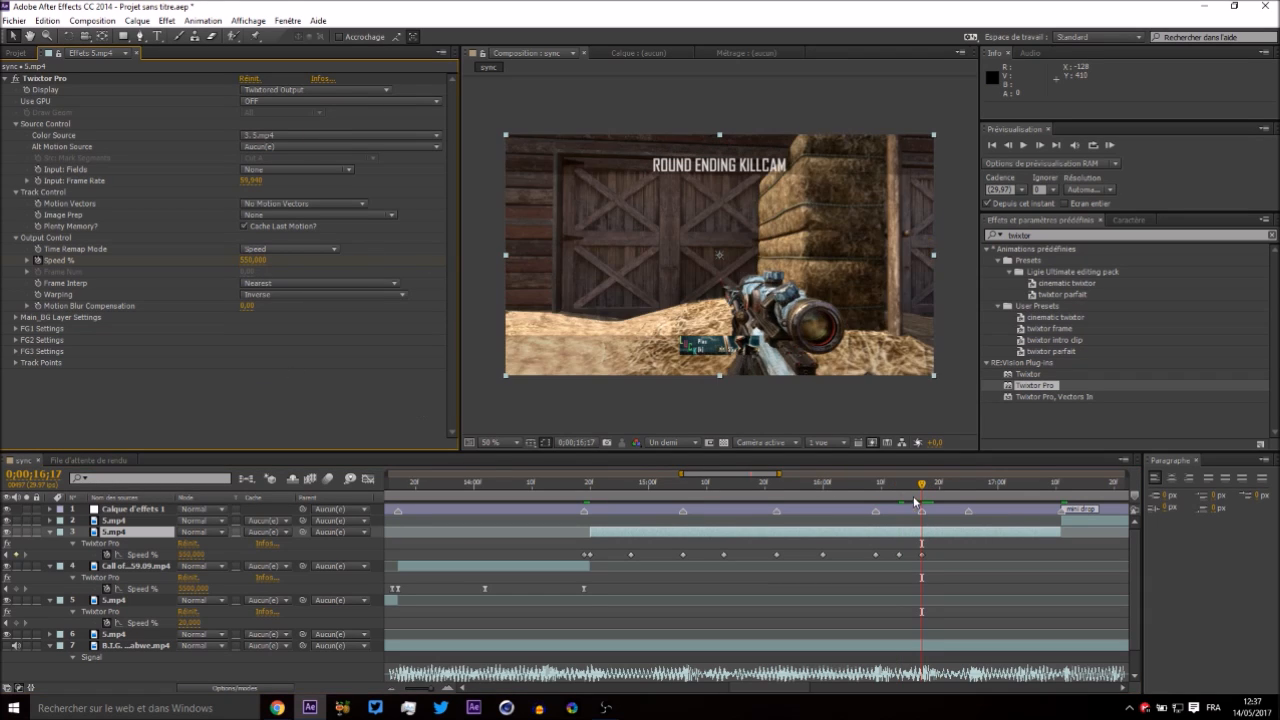
pyautogui.moveTo(938, 488); pyautogui.dragTo(948, 488)
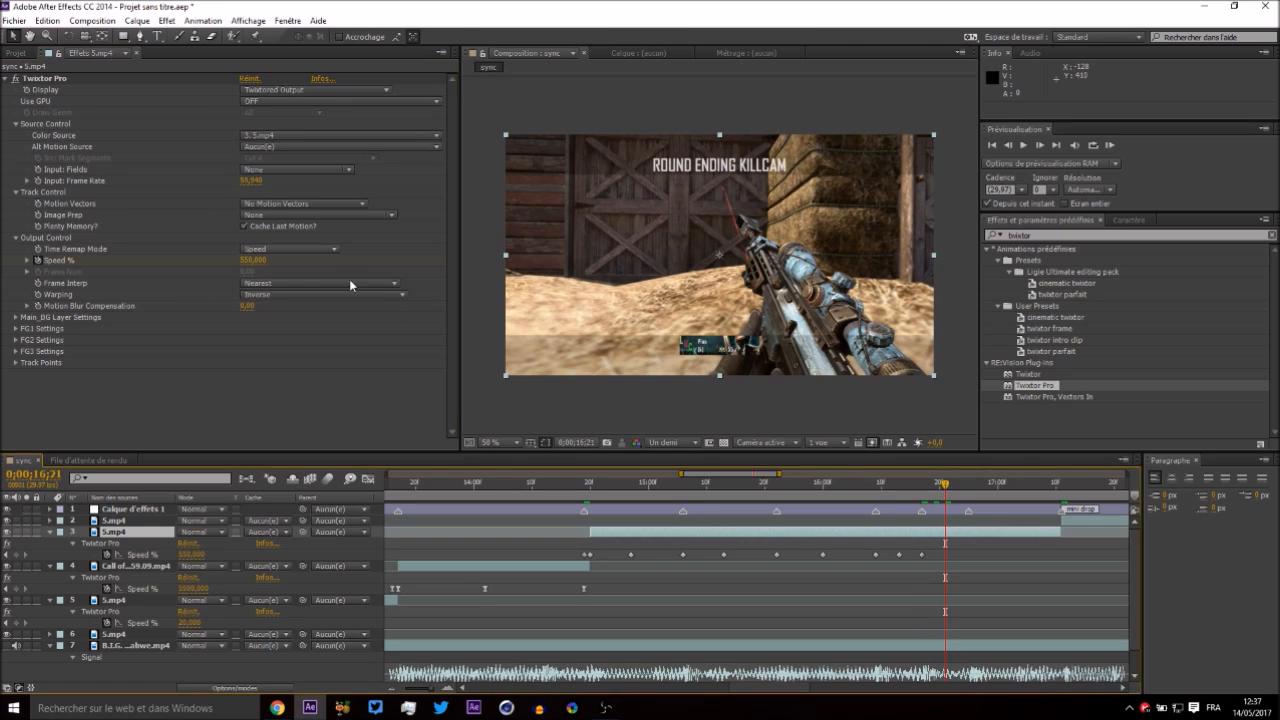
pyautogui.hotkey('ctrl', 'z')
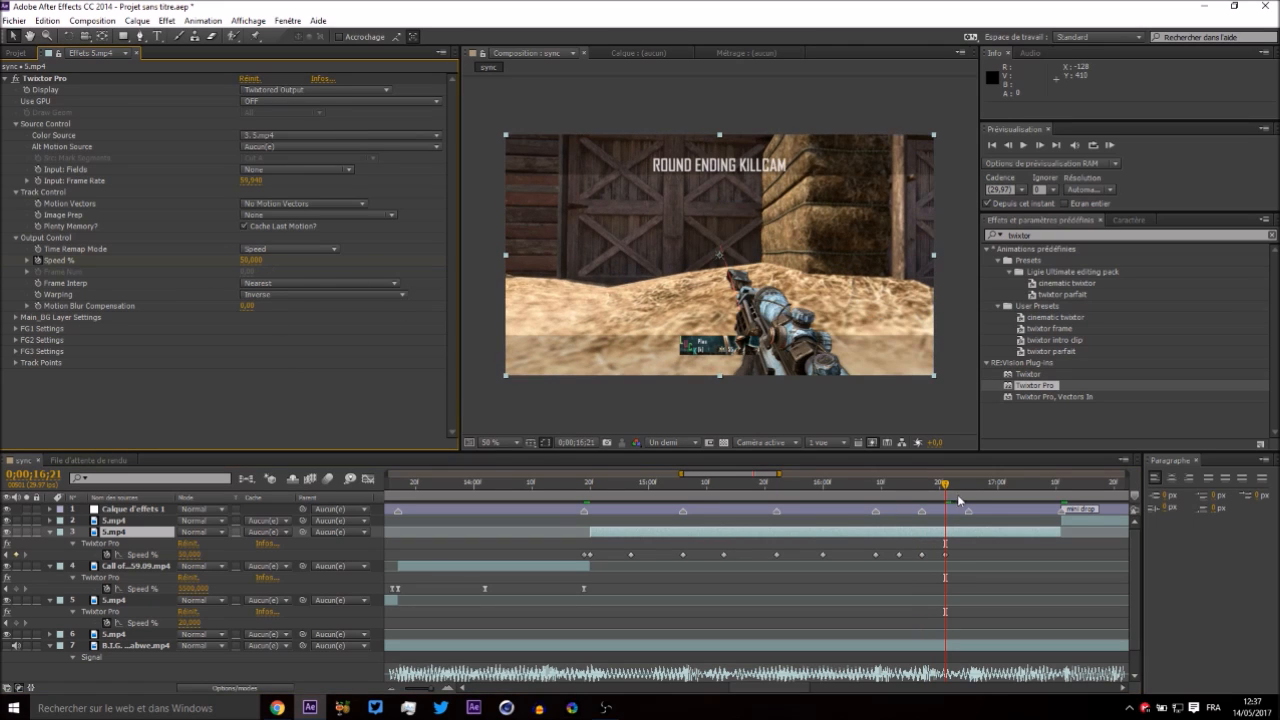
# Add a Speed % keyframe of 550 on the last marker before the mini drop.
pyautogui.click(970, 490)
pyautogui.click(258, 262)
pyautogui.write('550')
pyautogui.click(286, 372)
# Keyframe Speed % at 50 midway to the mini drop and at 550 on the clip's last frame, 0;00;17;10.
pyautogui.moveTo(995, 490); pyautogui.dragTo(1056, 490)
pyautogui.click(247, 261)
pyautogui.write('50')
pyautogui.click(295, 388)
pyautogui.click(249, 260)
pyautogui.write('550')
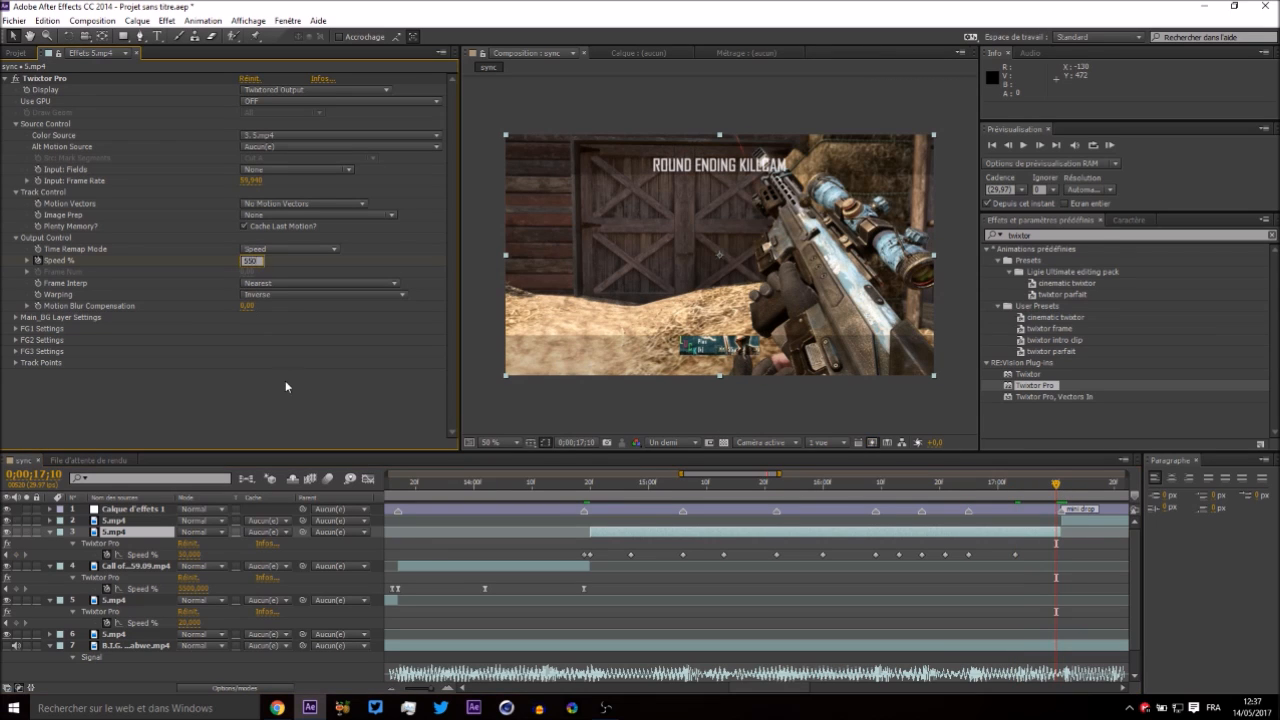
# Select all Speed % keyframes of the 5.mp4 clip in the graph editor and apply Easy Ease to them.
pyautogui.hscroll(-5, 755, 485)
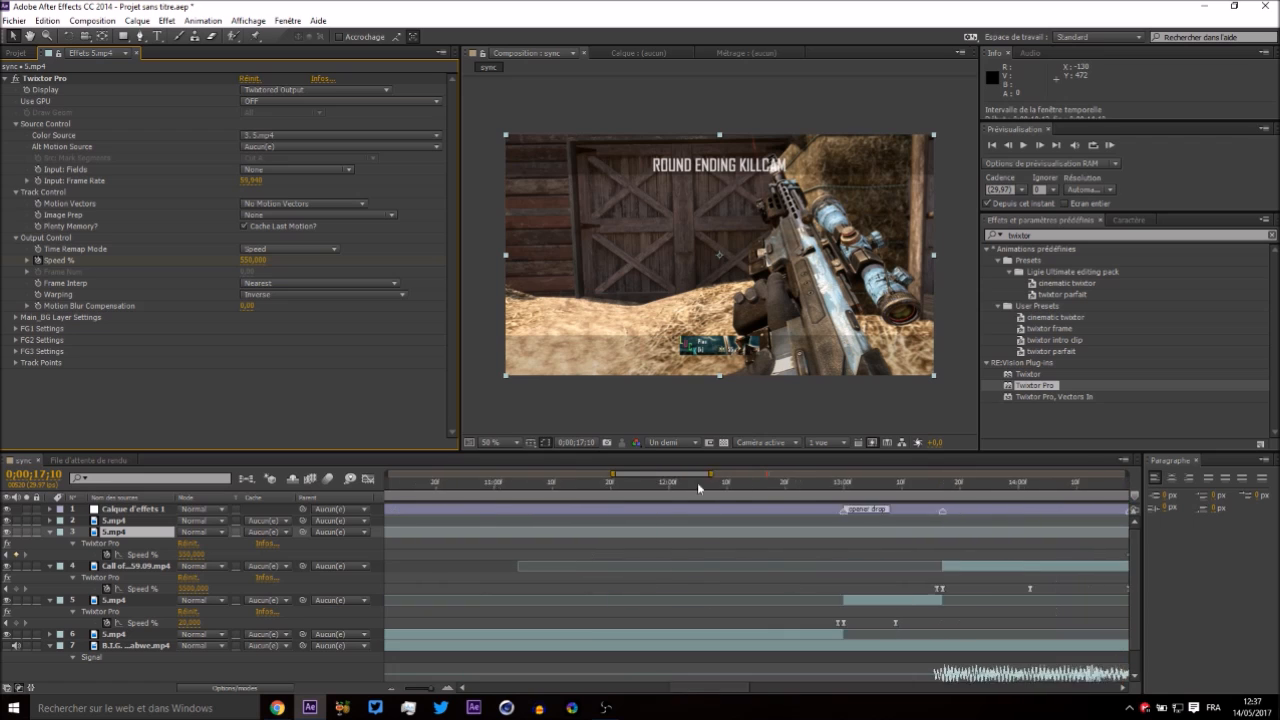
pyautogui.hscroll(3, 740, 493)
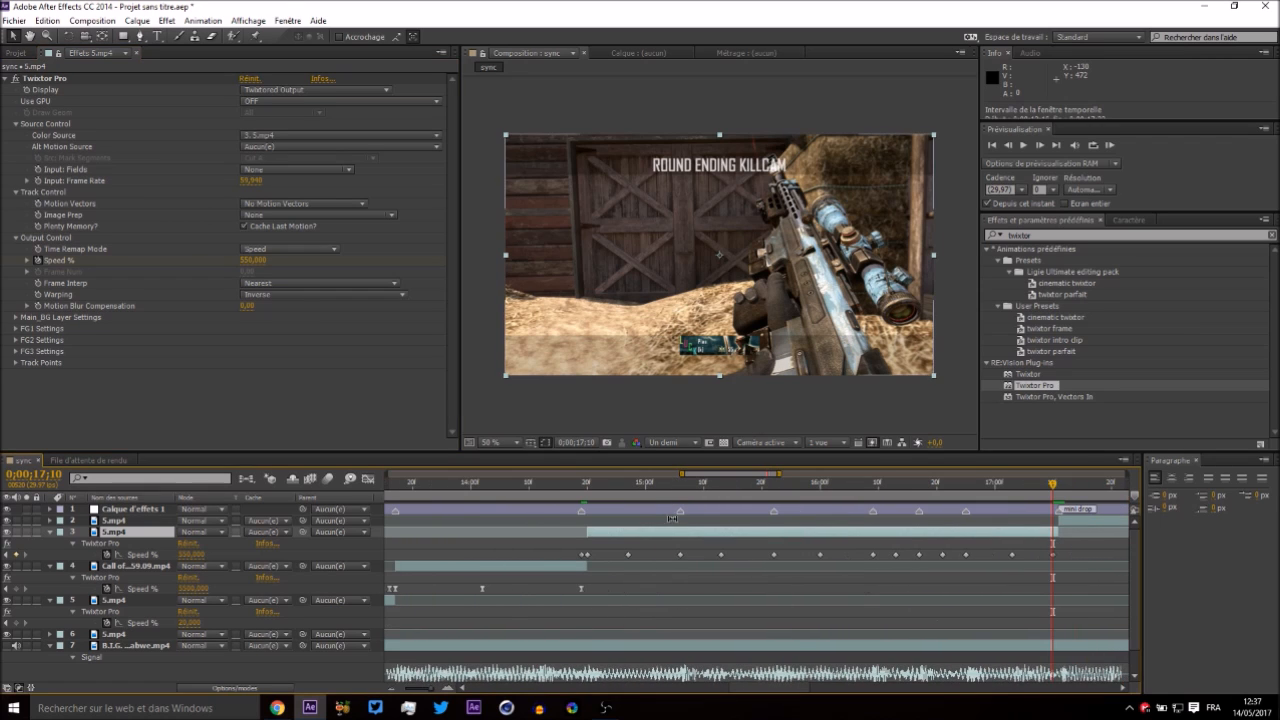
pyautogui.click(1054, 556)
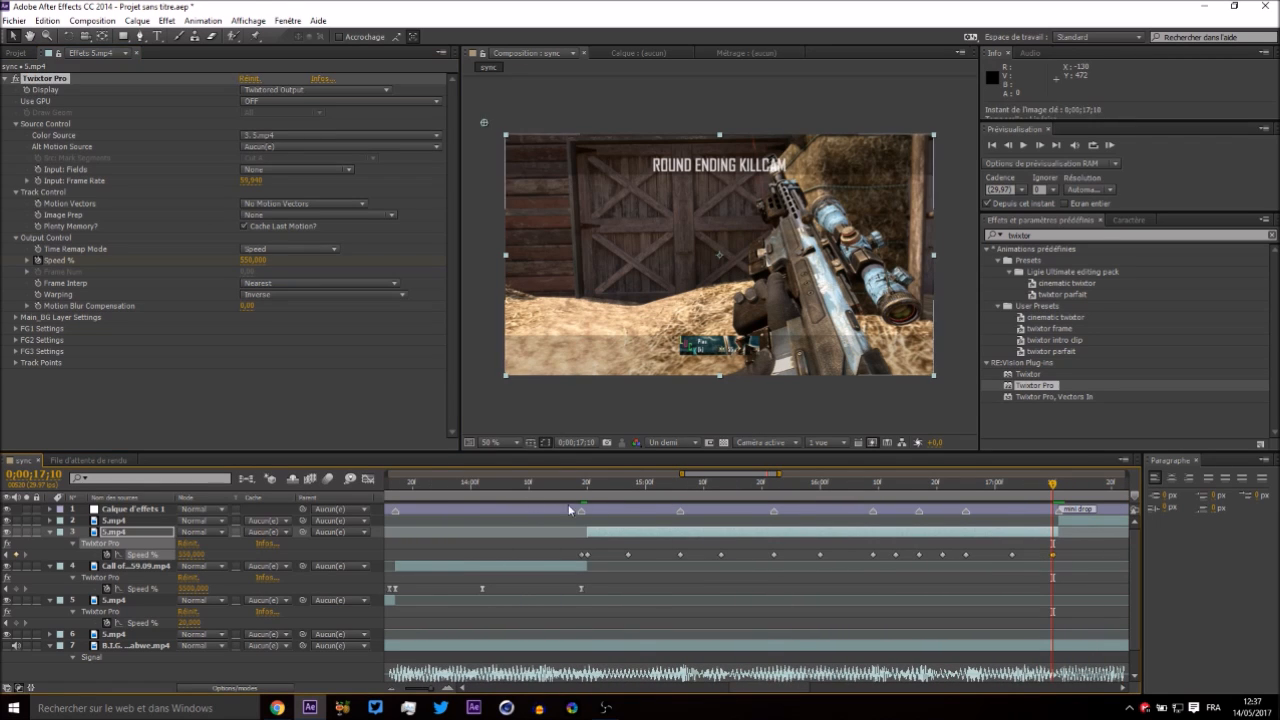
pyautogui.click(368, 480)
pyautogui.moveTo(1180, 645); pyautogui.dragTo(1185, 655)
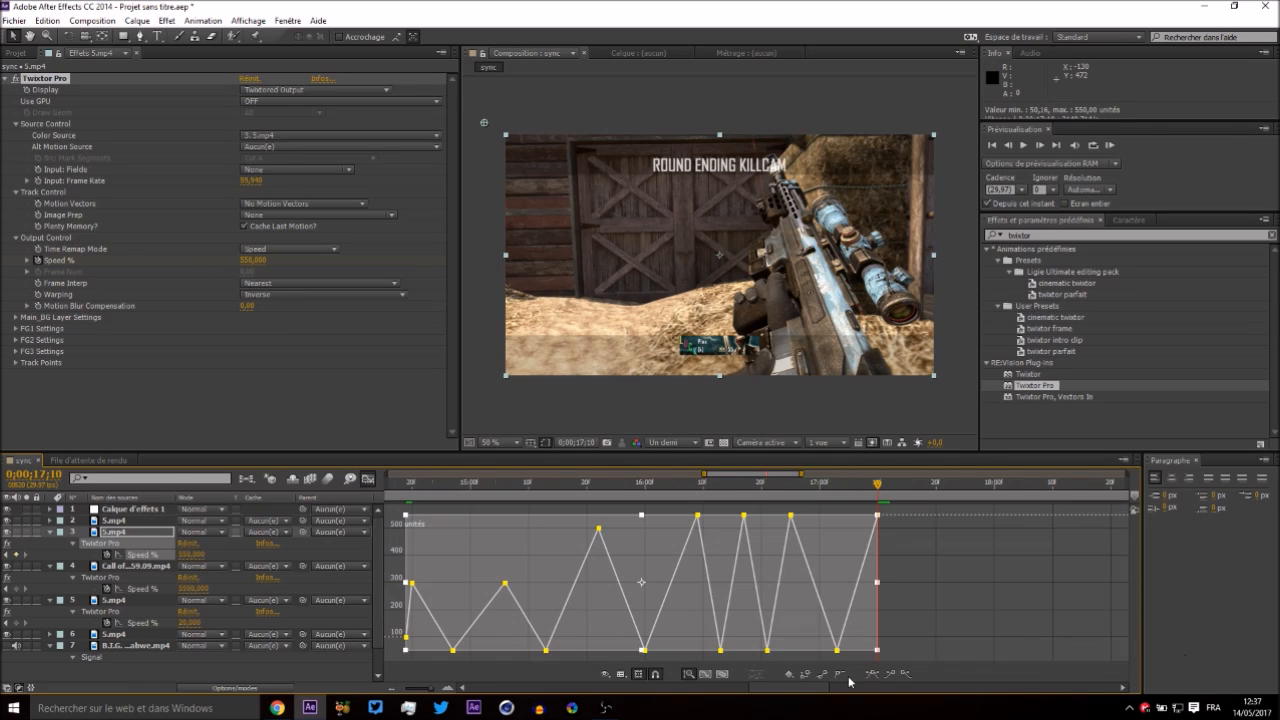
pyautogui.click(875, 676)
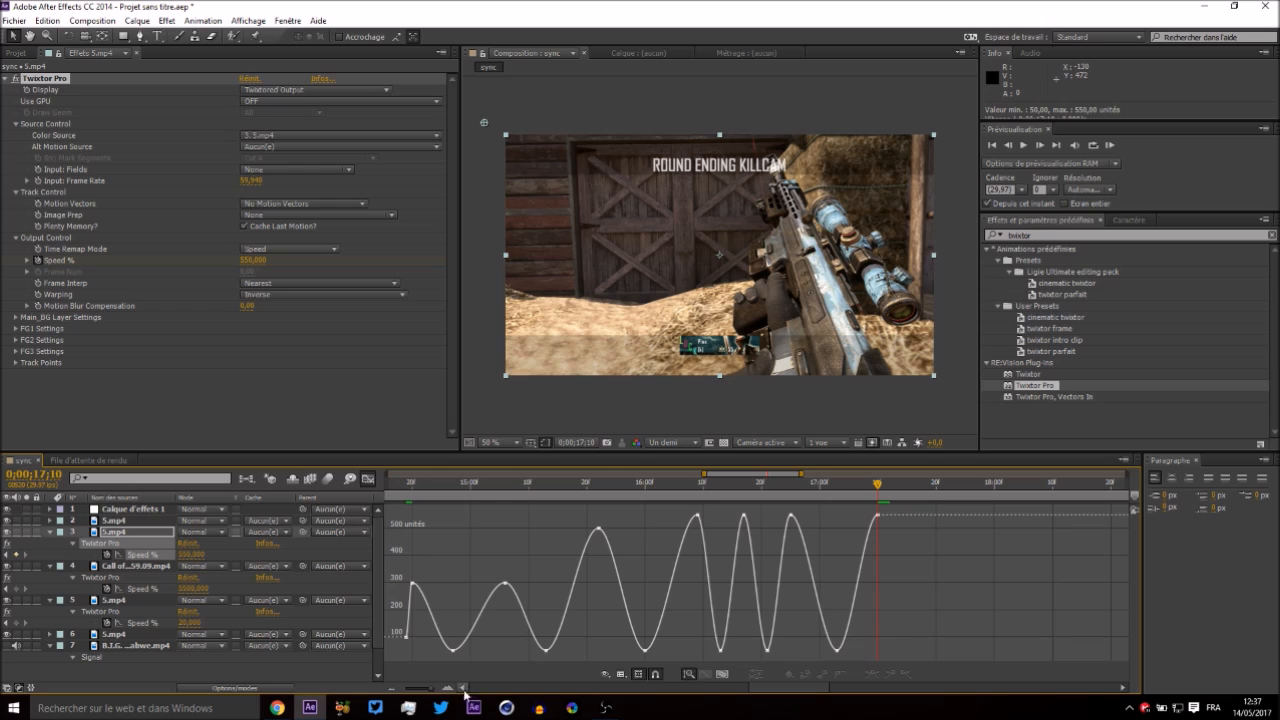
# Select the low 50 keyframes in the speed graph and lengthen their outgoing and incoming ease handles.
pyautogui.moveTo(870, 640); pyautogui.dragTo(435, 658)
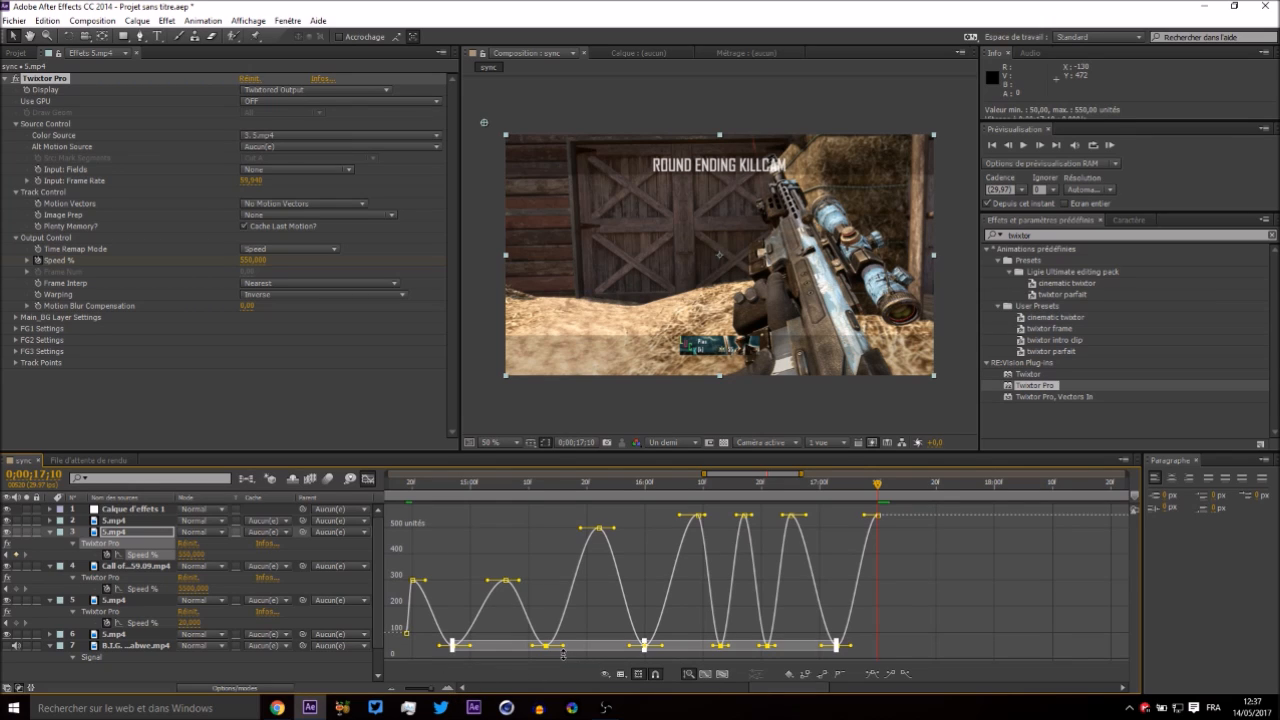
pyautogui.moveTo(564, 647); pyautogui.dragTo(668, 659)
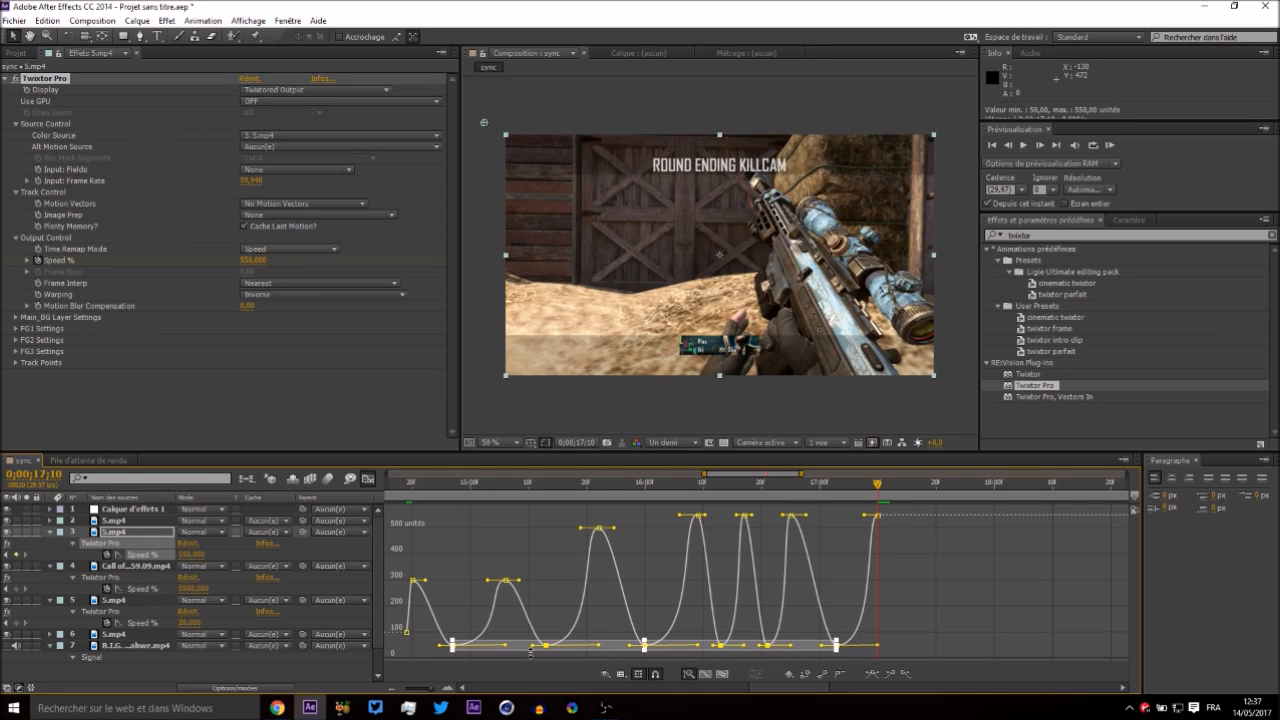
pyautogui.moveTo(485, 657); pyautogui.dragTo(439, 667)
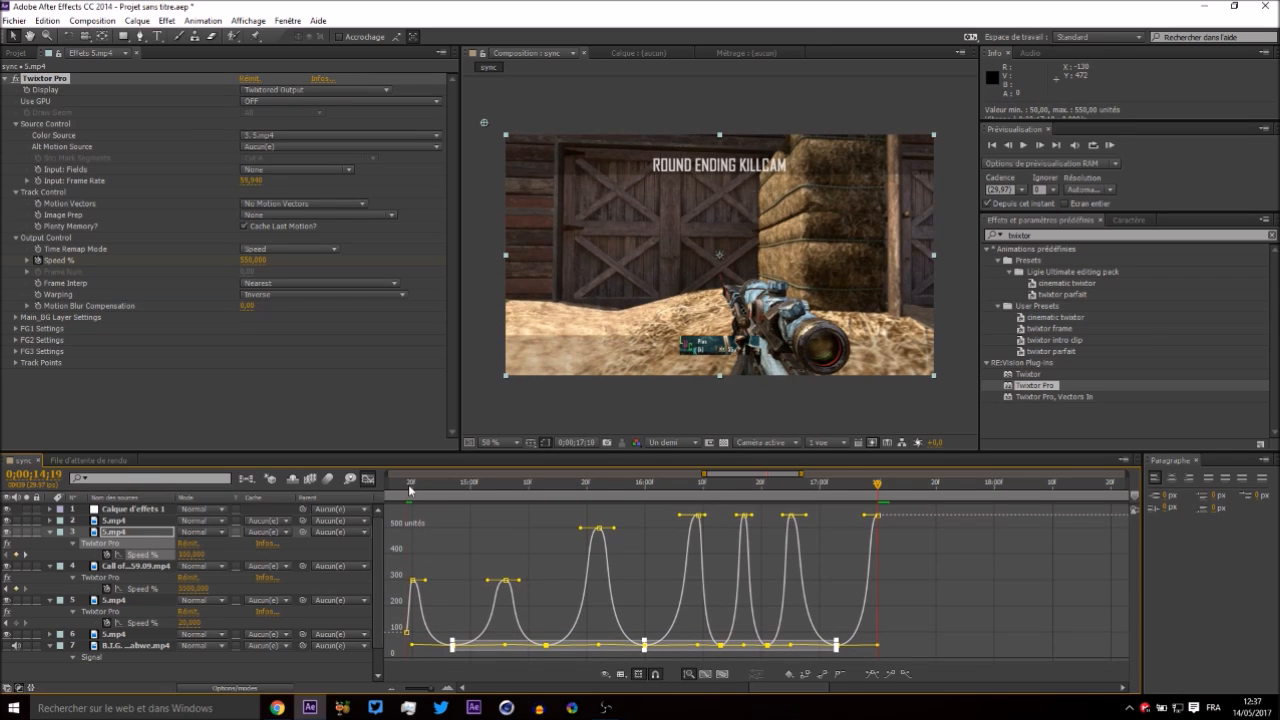
# Return to the layer view at 0;00;14;20 and trim the start of the 5.mp4 clip to that frame.
pyautogui.click(411, 492)
pyautogui.click(448, 688)
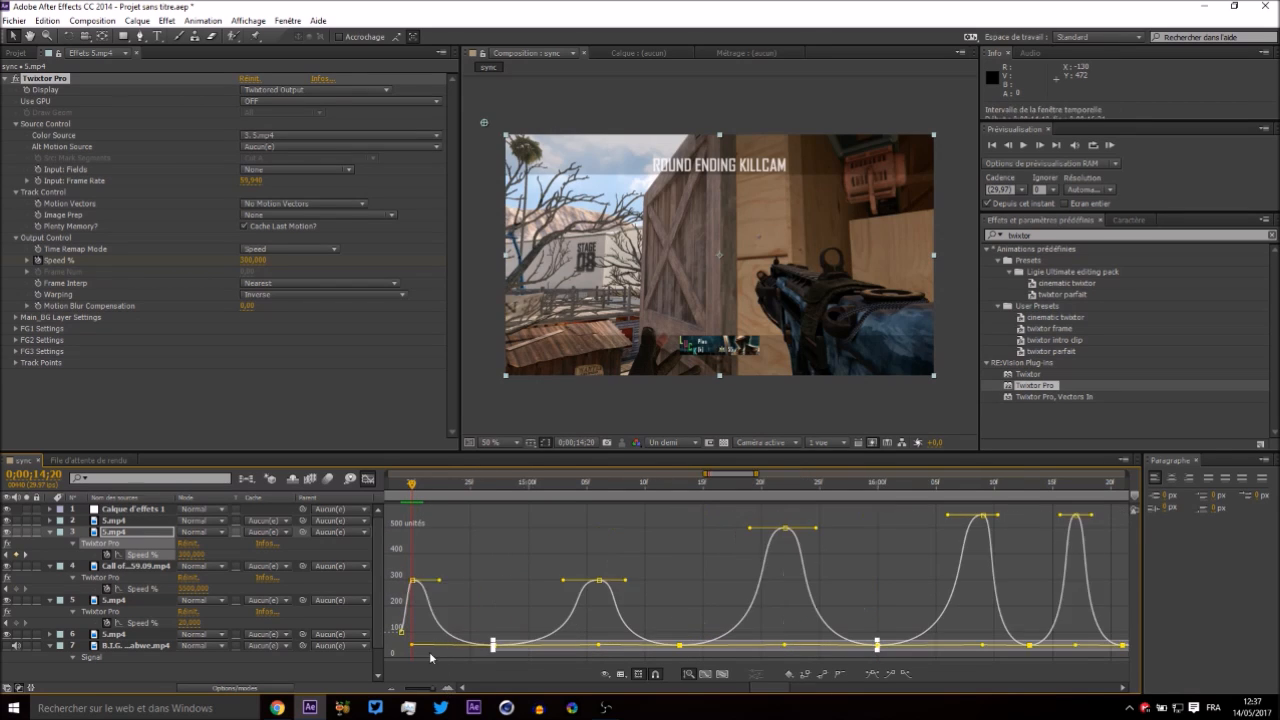
pyautogui.click(368, 479)
pyautogui.click(449, 562)
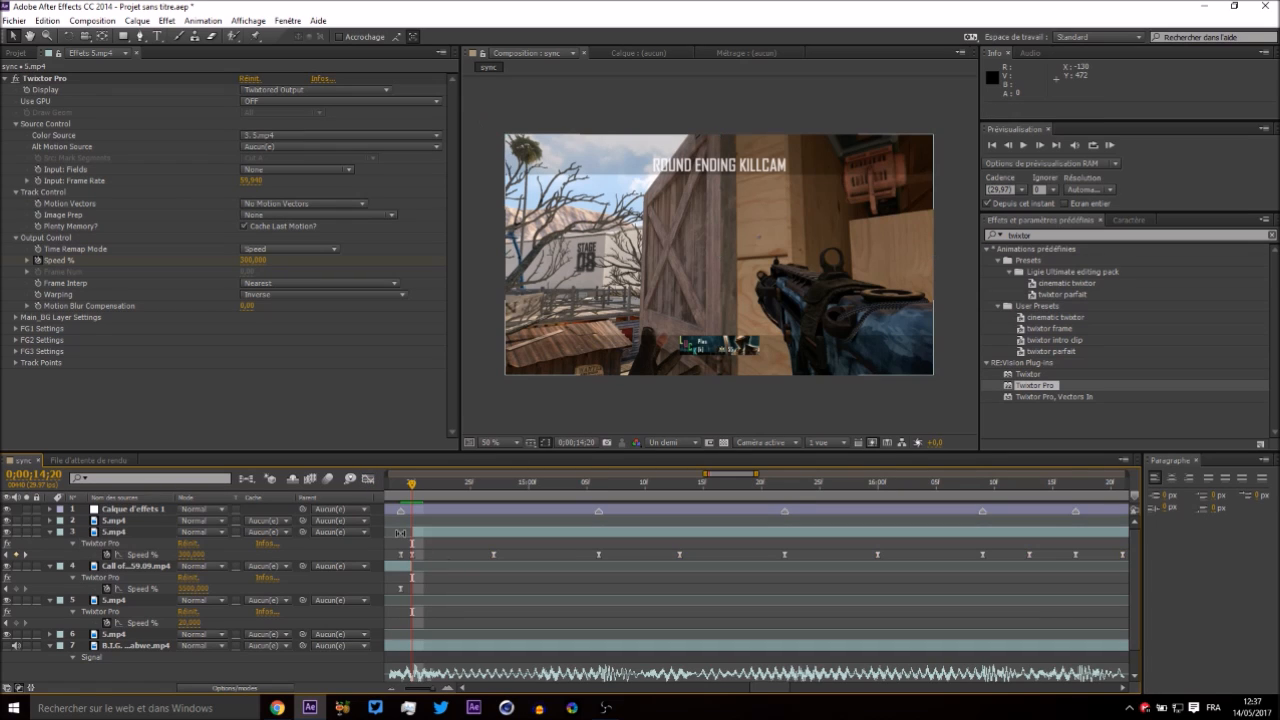
pyautogui.moveTo(400, 532); pyautogui.dragTo(411, 532)
pyautogui.moveTo(773, 689); pyautogui.dragTo(763, 690)
# Pull down the outgoing ease handle of the 0;00;14;20 keyframe in the graph to sharpen the first peak.
pyautogui.click(571, 555)
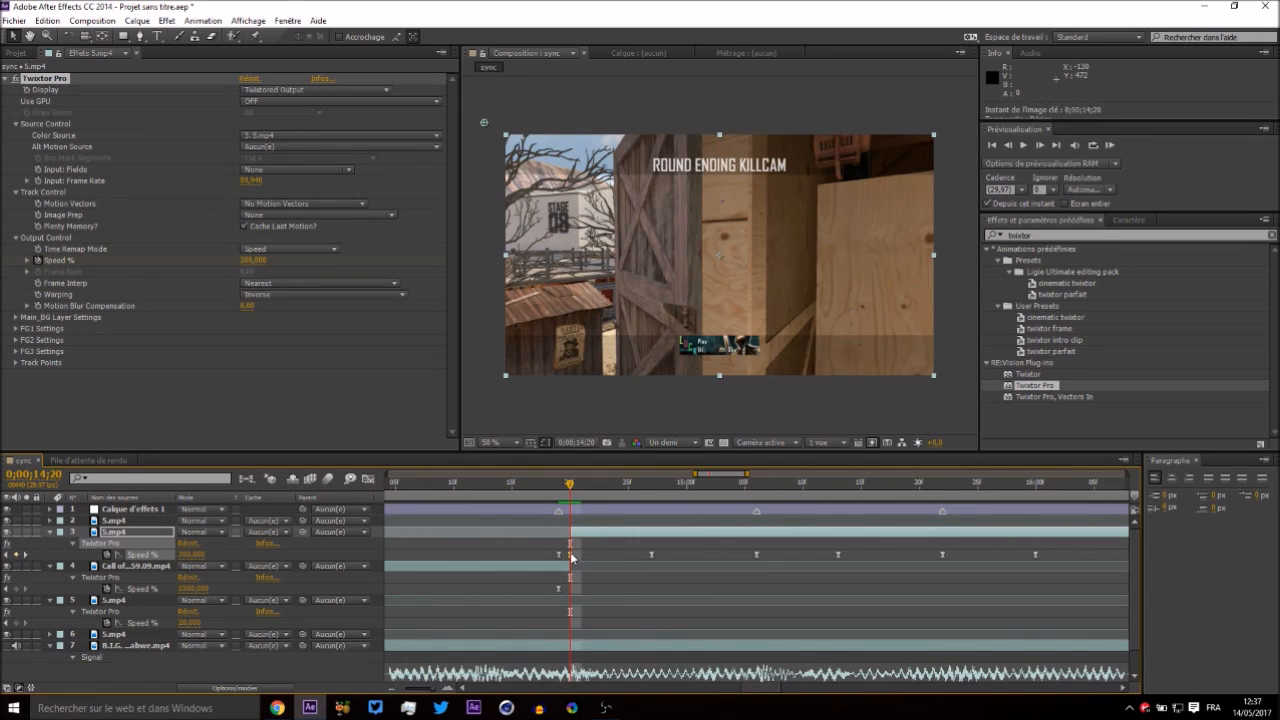
pyautogui.click(368, 480)
pyautogui.moveTo(598, 582); pyautogui.dragTo(573, 619)
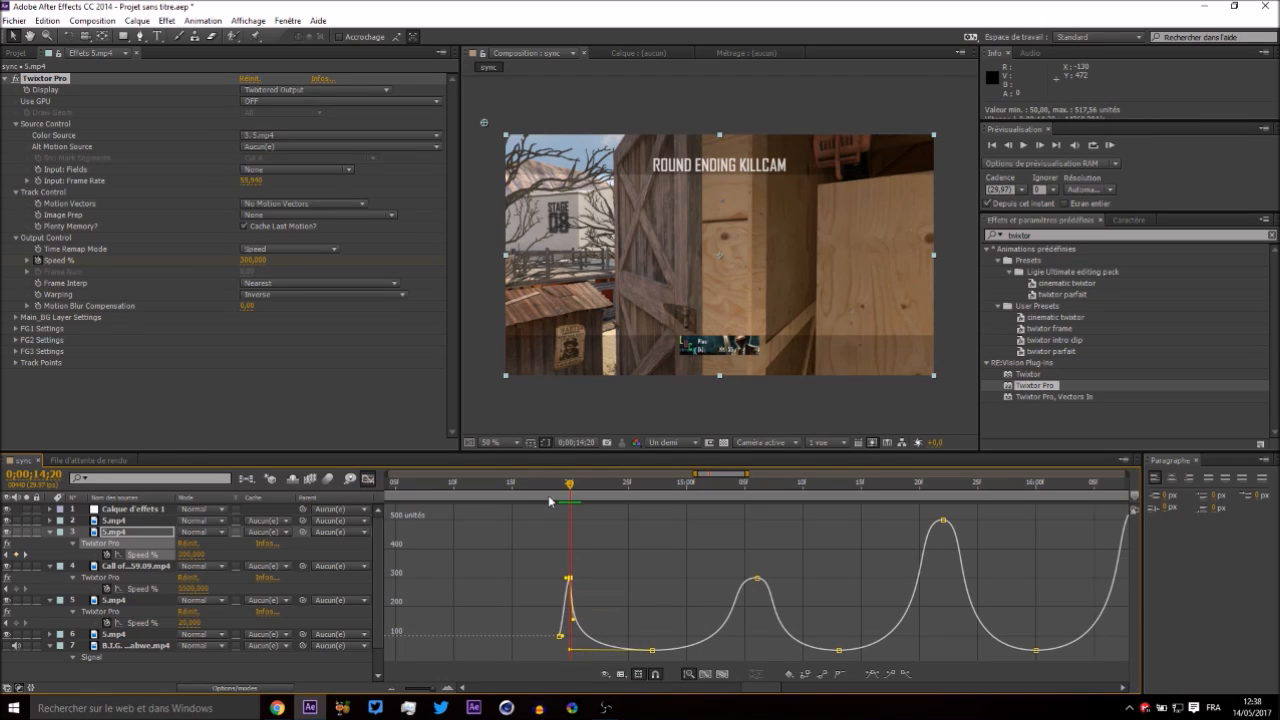
# Pull down both ease handles of the 0;00;15;06 keyframe so its speed curve forms a narrow spike.
pyautogui.moveTo(567, 492); pyautogui.dragTo(757, 512)
pyautogui.click(757, 579)
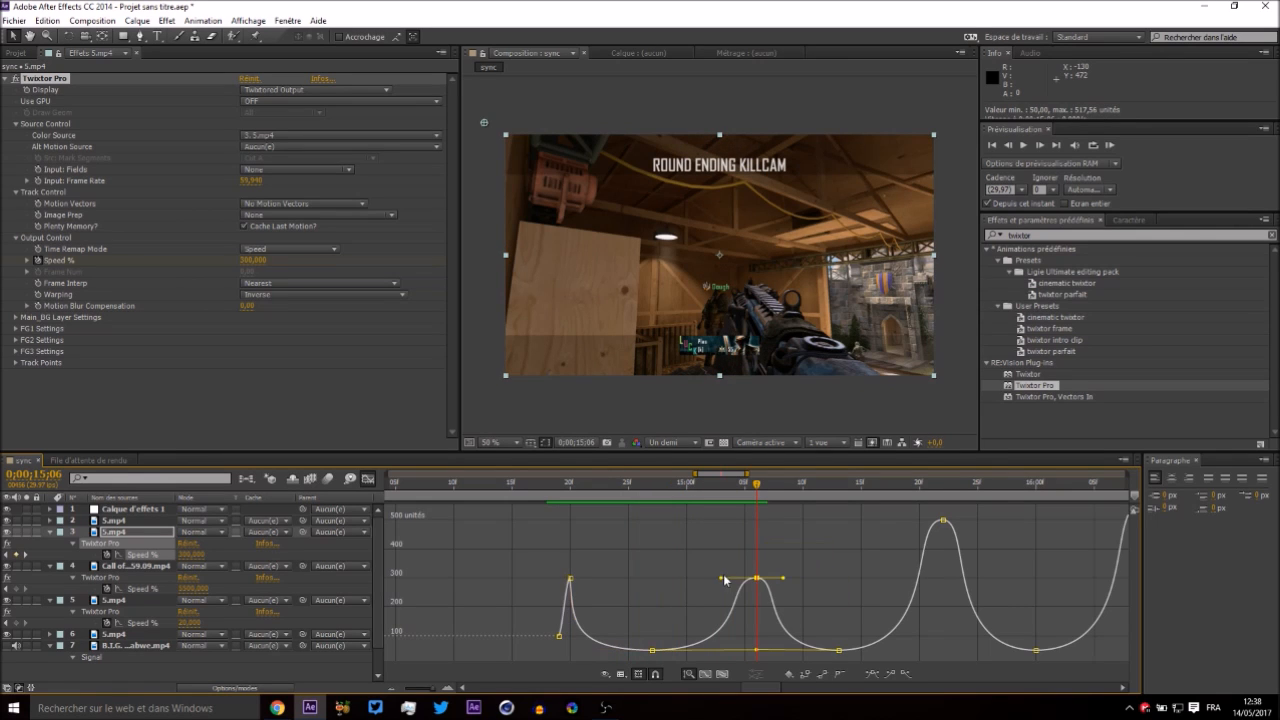
pyautogui.moveTo(722, 581); pyautogui.dragTo(752, 640)
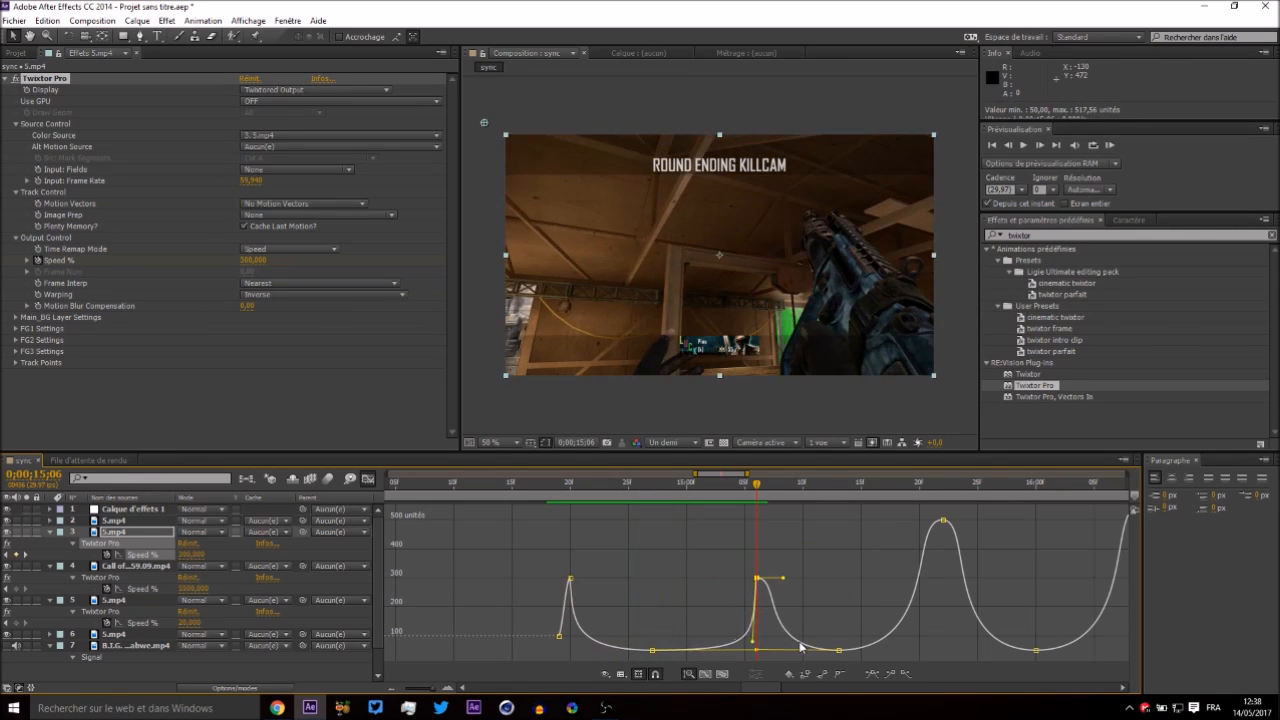
pyautogui.moveTo(751, 492); pyautogui.dragTo(753, 521)
pyautogui.moveTo(755, 638); pyautogui.dragTo(808, 647)
pyautogui.moveTo(784, 581); pyautogui.dragTo(768, 626)
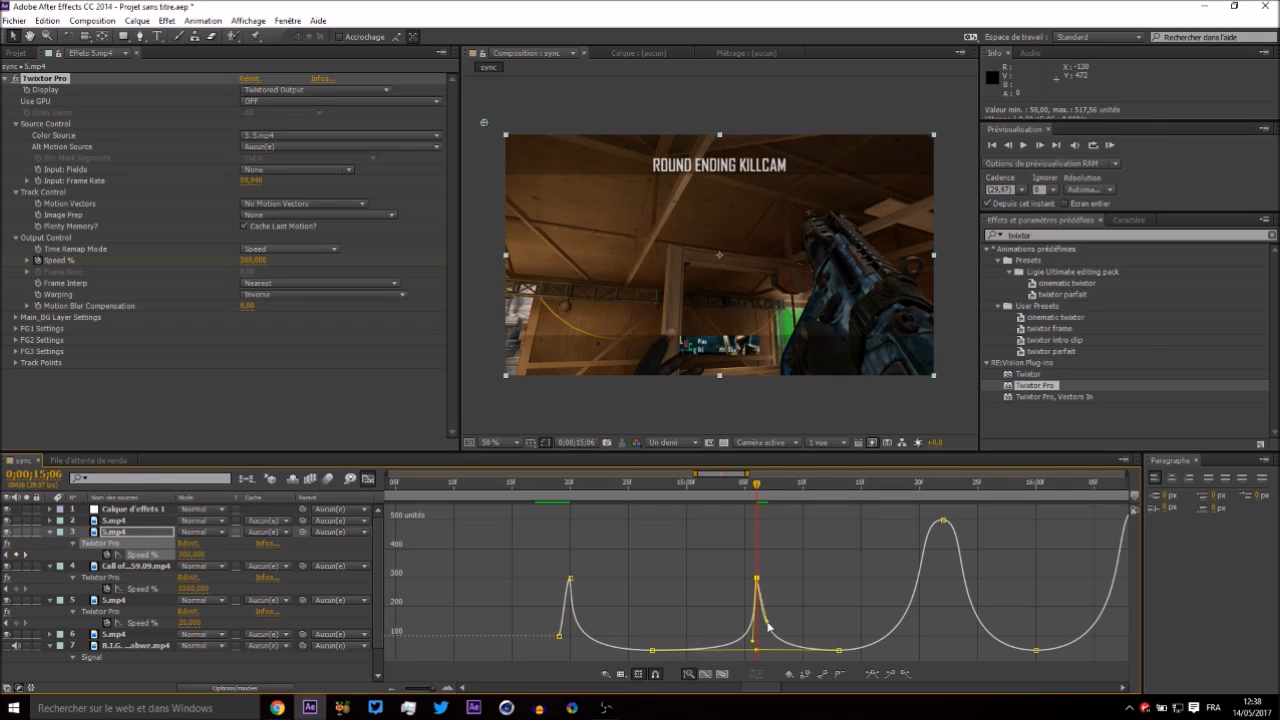
pyautogui.moveTo(751, 490)
pyautogui.mouseDown()
pyautogui.moveTo(630, 493)
pyautogui.moveTo(742, 506)
pyautogui.mouseUp()
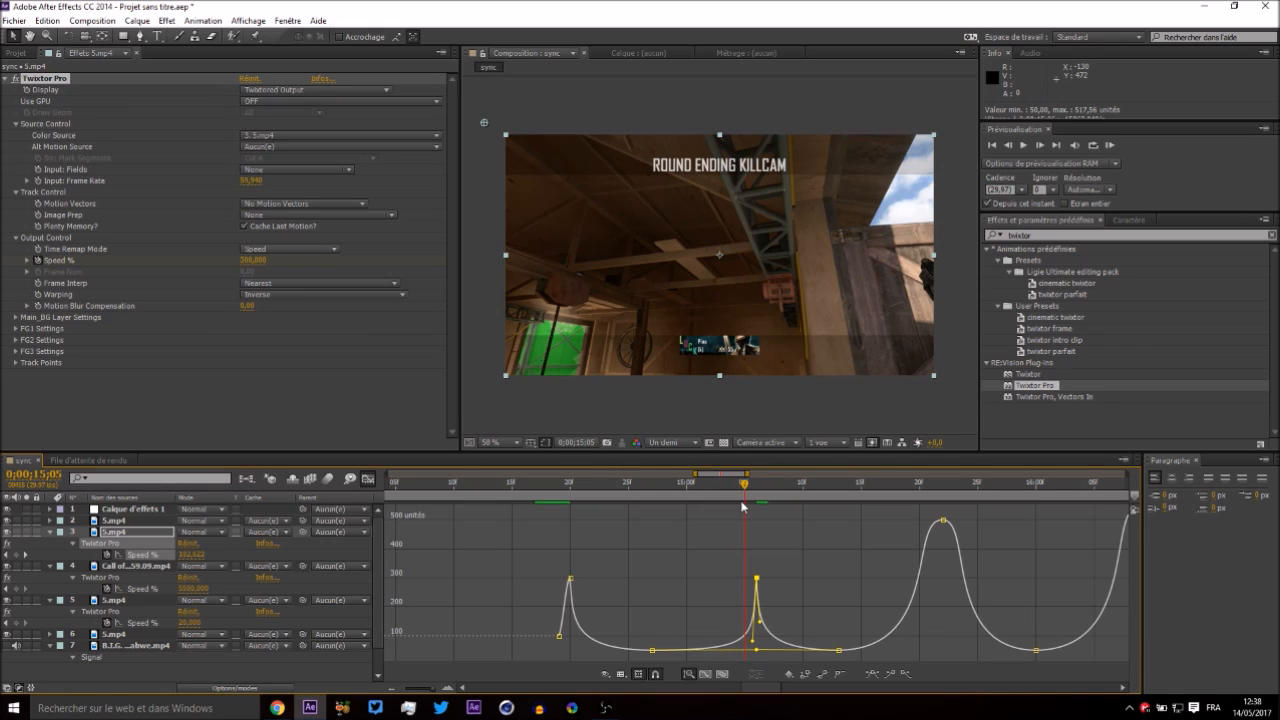
# Pull down both ease handles of the 0;00;15;22 speed keyframe in the graph to form a narrow spike.
pyautogui.moveTo(750, 506); pyautogui.dragTo(943, 505)
pyautogui.click(943, 520)
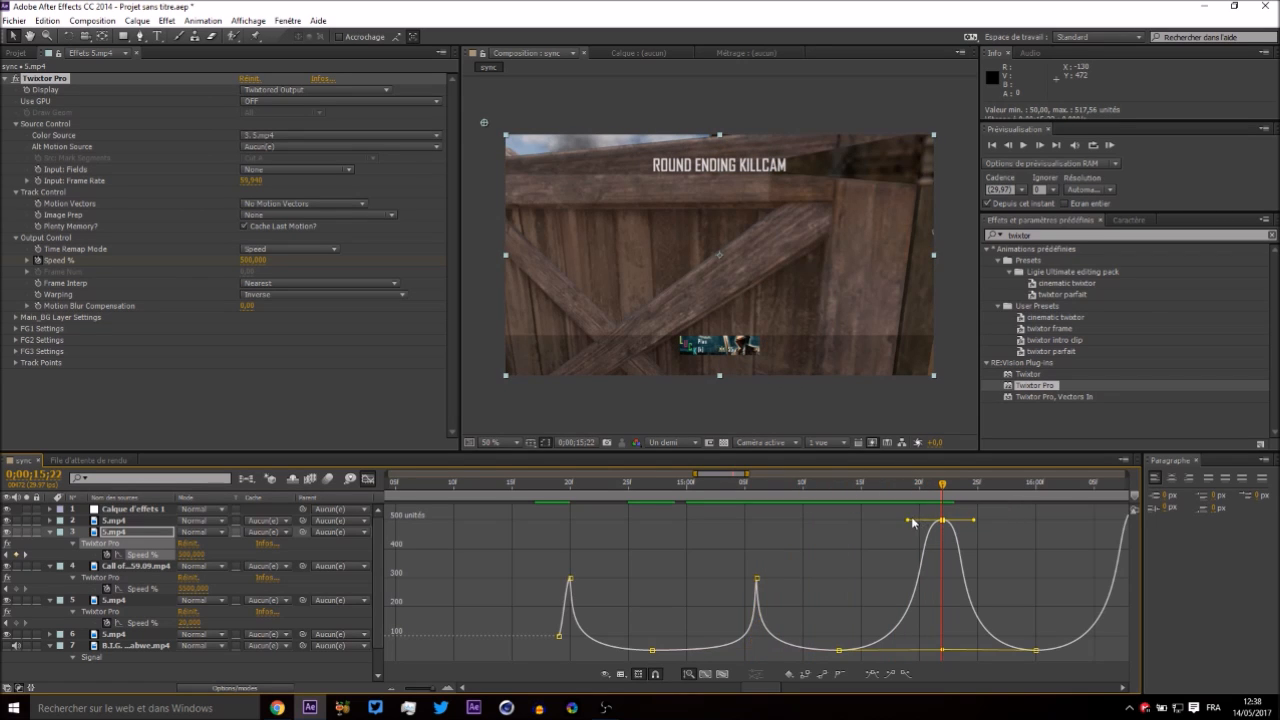
pyautogui.moveTo(908, 520); pyautogui.dragTo(932, 638)
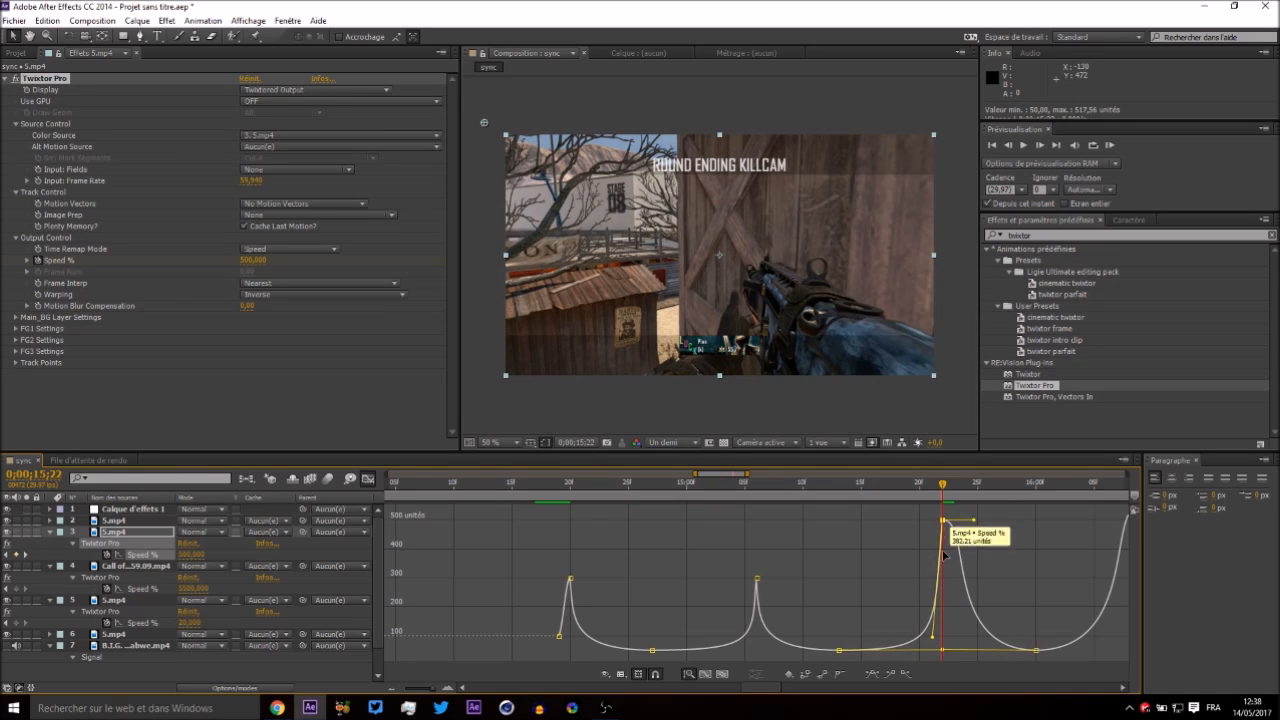
pyautogui.moveTo(942, 487)
pyautogui.mouseDown()
pyautogui.moveTo(892, 488)
pyautogui.moveTo(935, 495)
pyautogui.mouseUp()
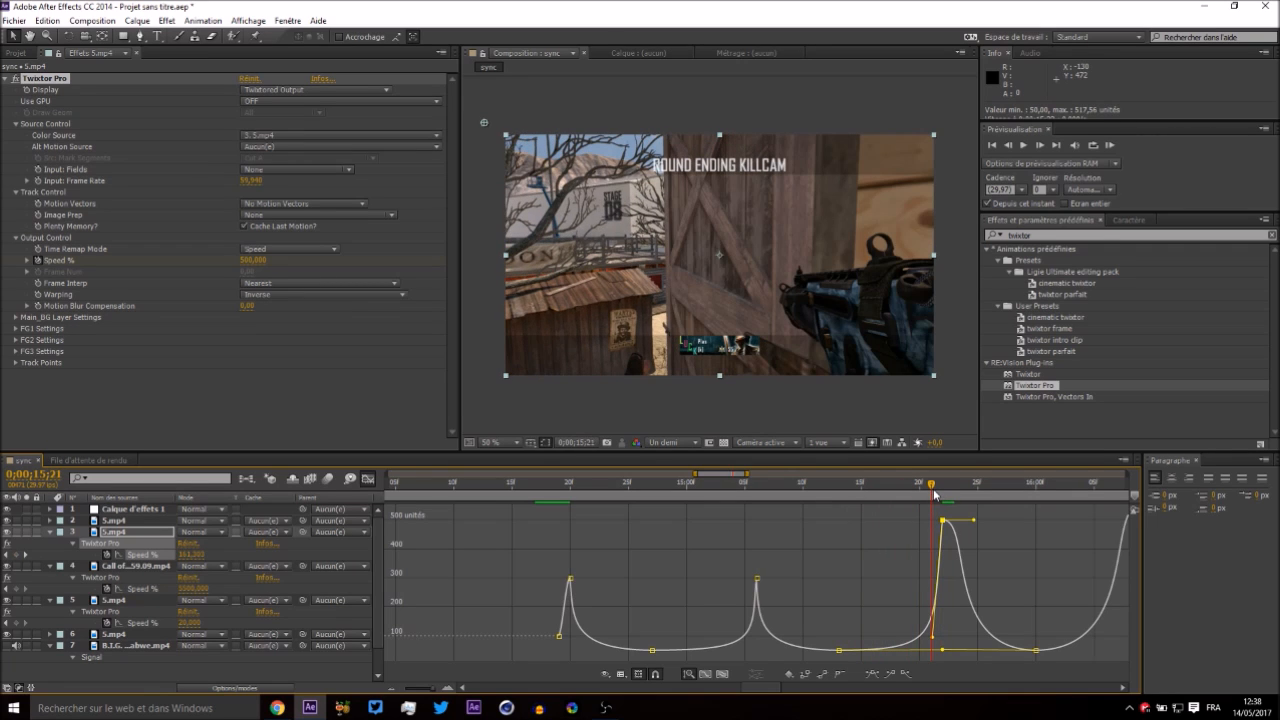
pyautogui.moveTo(937, 494)
pyautogui.mouseDown()
pyautogui.moveTo(960, 623)
pyautogui.moveTo(946, 637)
pyautogui.moveTo(913, 491)
pyautogui.mouseUp()
pyautogui.press('space')
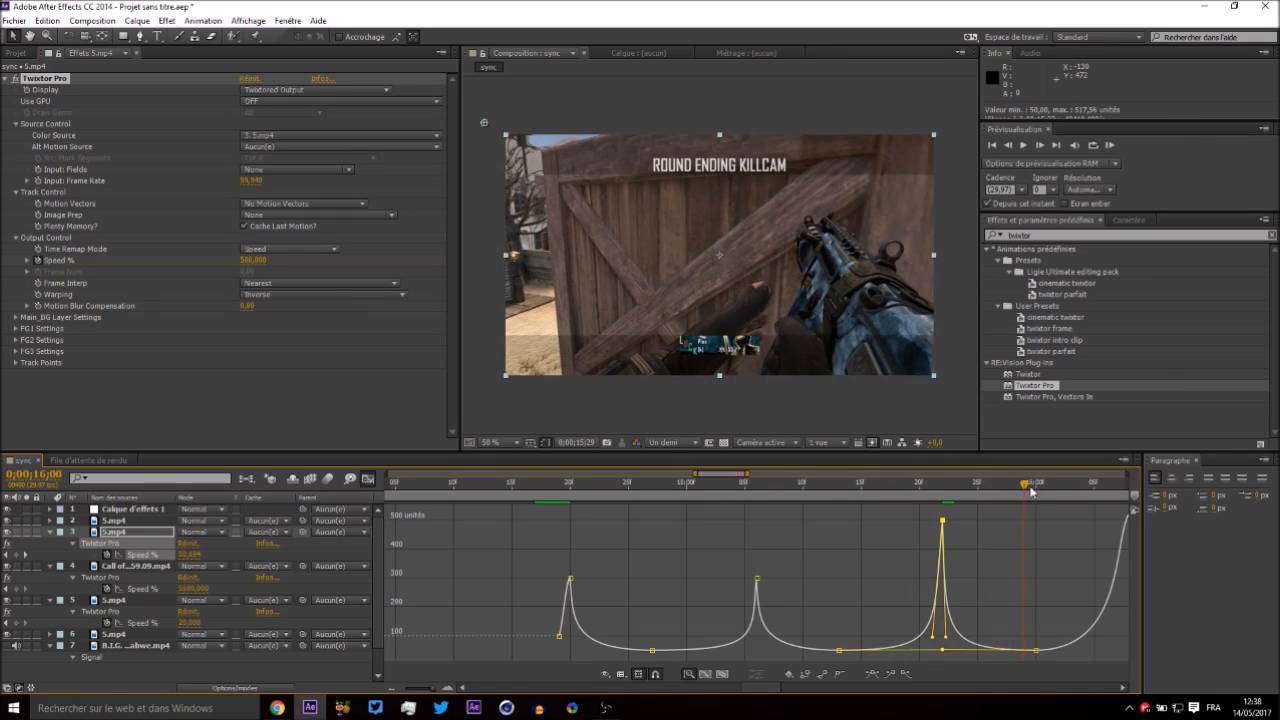
pyautogui.click(940, 496)
pyautogui.moveTo(953, 498); pyautogui.dragTo(1012, 498)
# Pull down the incoming ease handle of the 0;00;16;09 keyframe to steepen the rise into its peak.
pyautogui.moveTo(757, 690); pyautogui.dragTo(775, 689)
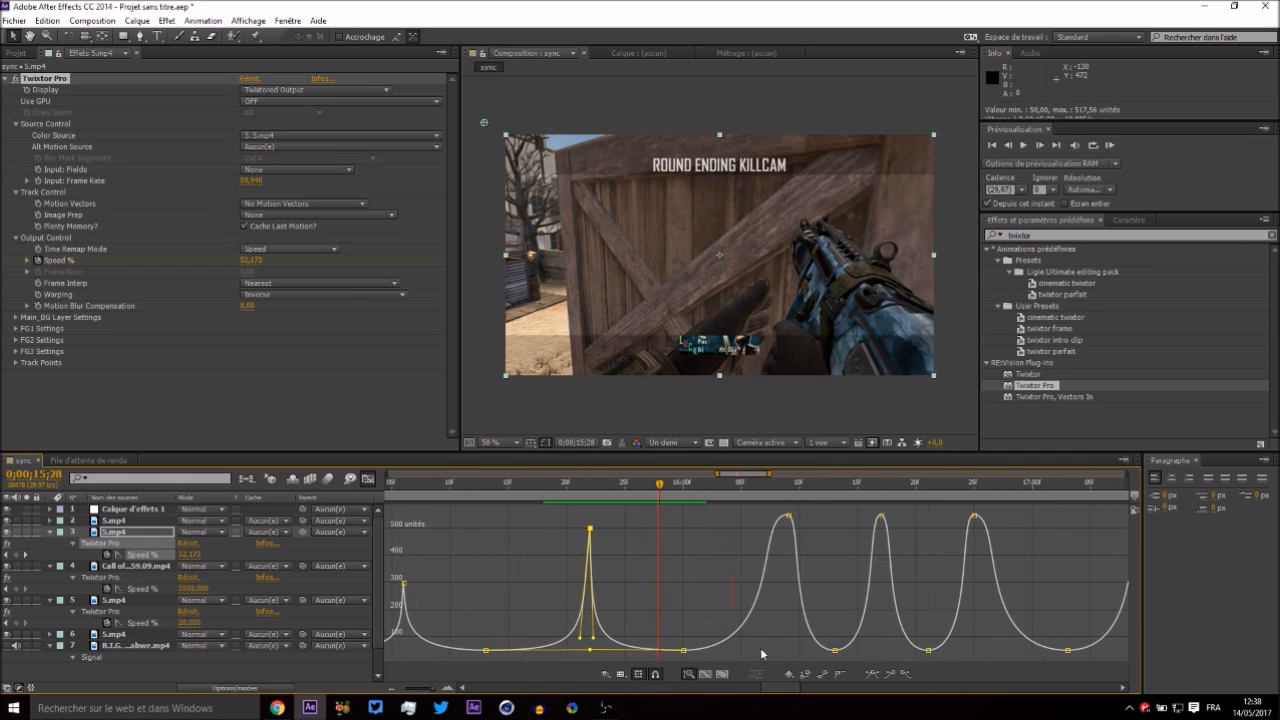
pyautogui.moveTo(657, 476); pyautogui.dragTo(789, 494)
pyautogui.click(788, 515)
pyautogui.moveTo(755, 519); pyautogui.dragTo(924, 640)
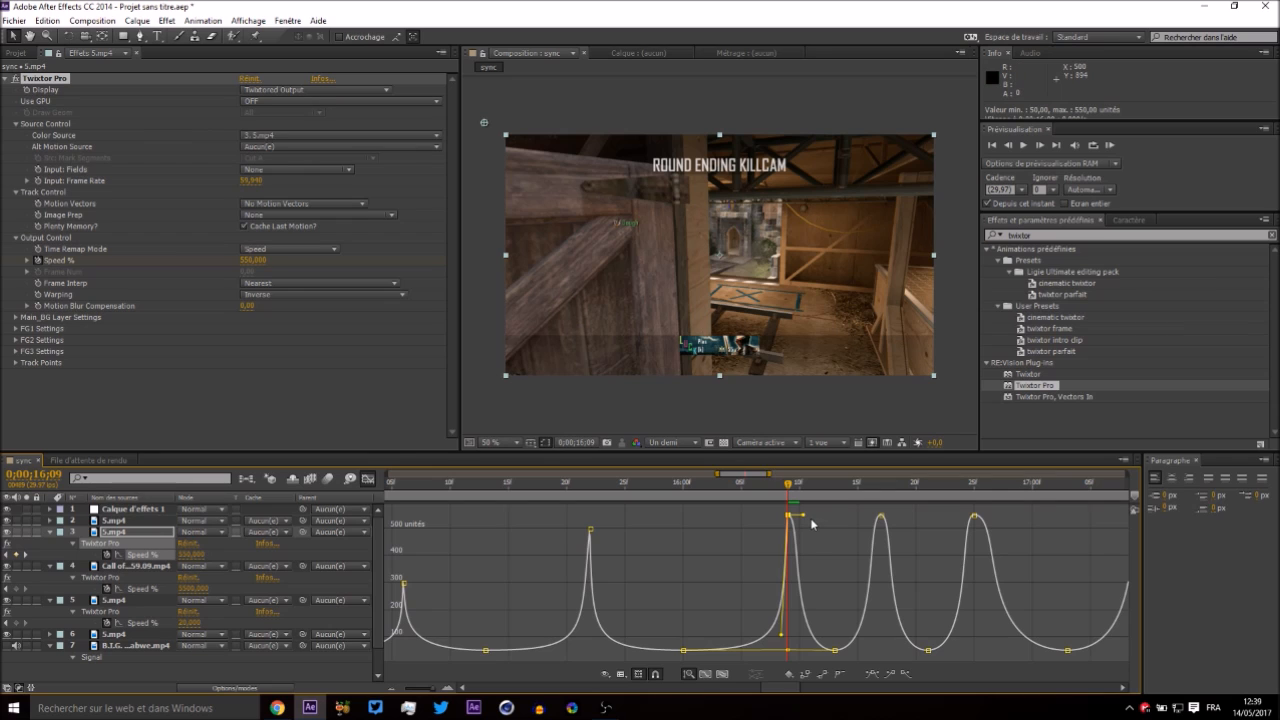
pyautogui.moveTo(790, 486)
pyautogui.mouseDown()
pyautogui.moveTo(880, 495)
pyautogui.moveTo(788, 497)
pyautogui.mouseUp()
pyautogui.moveTo(787, 485); pyautogui.dragTo(752, 589)
pyautogui.click(789, 515)
pyautogui.moveTo(800, 518); pyautogui.dragTo(880, 486)
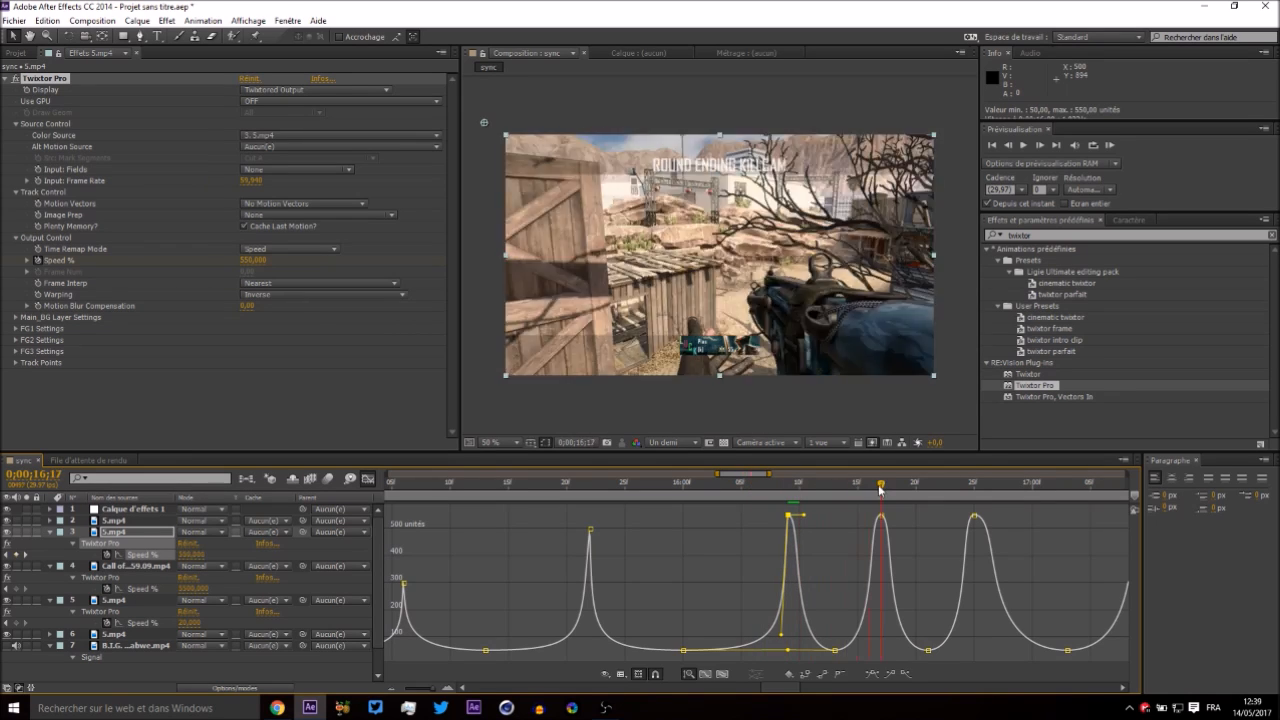
# Pull down the incoming and outgoing ease handles of the 0;00;16;17 keyframe to sharpen its peak.
pyautogui.click(878, 516)
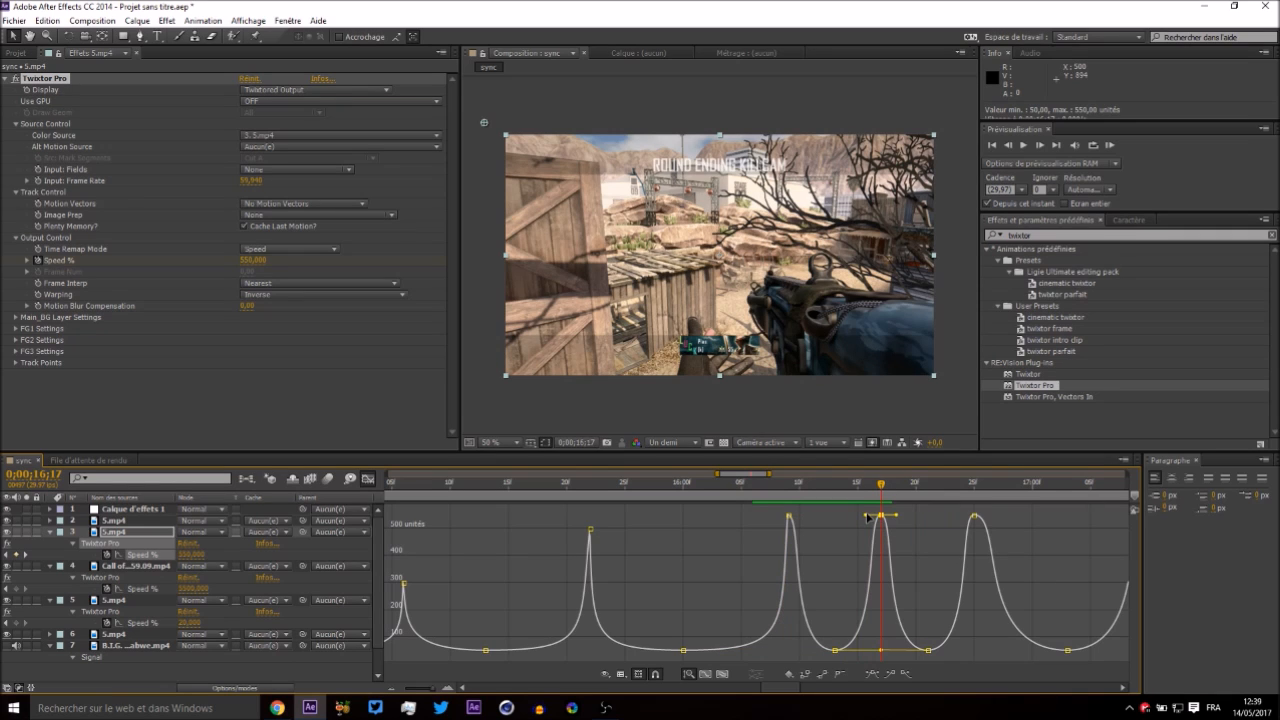
pyautogui.moveTo(866, 517); pyautogui.dragTo(941, 536)
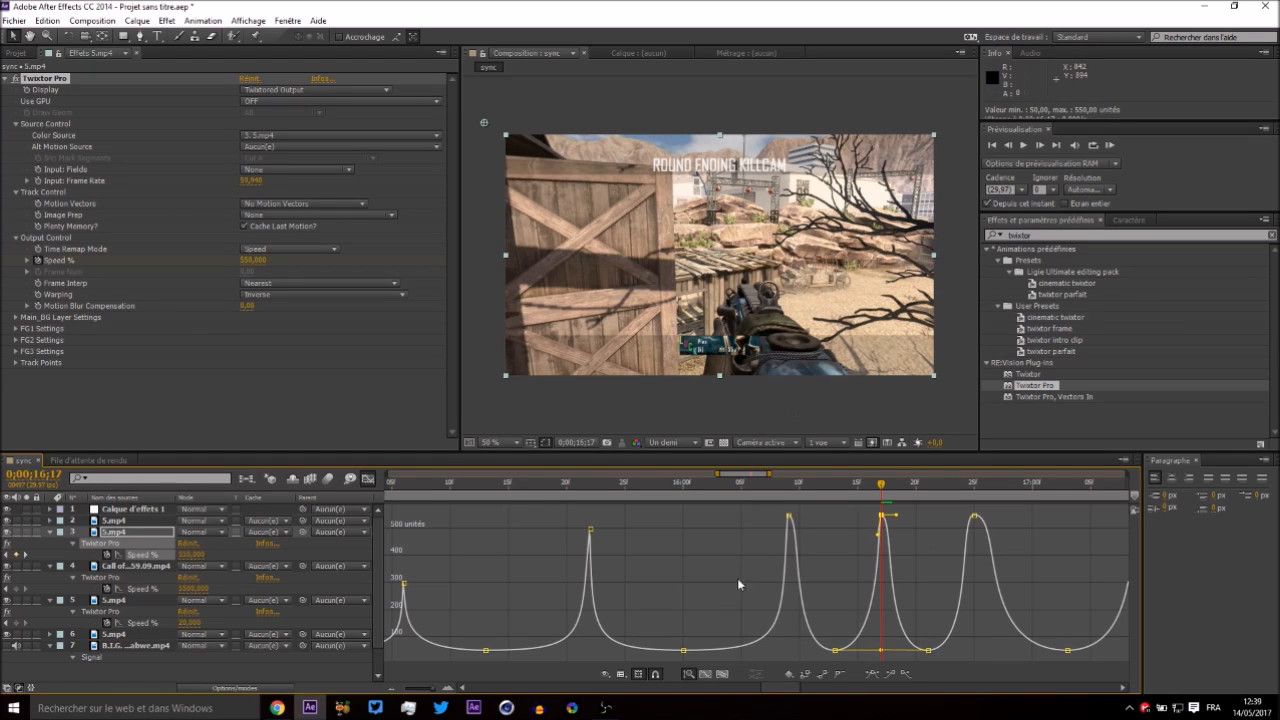
pyautogui.moveTo(794, 689); pyautogui.dragTo(801, 690)
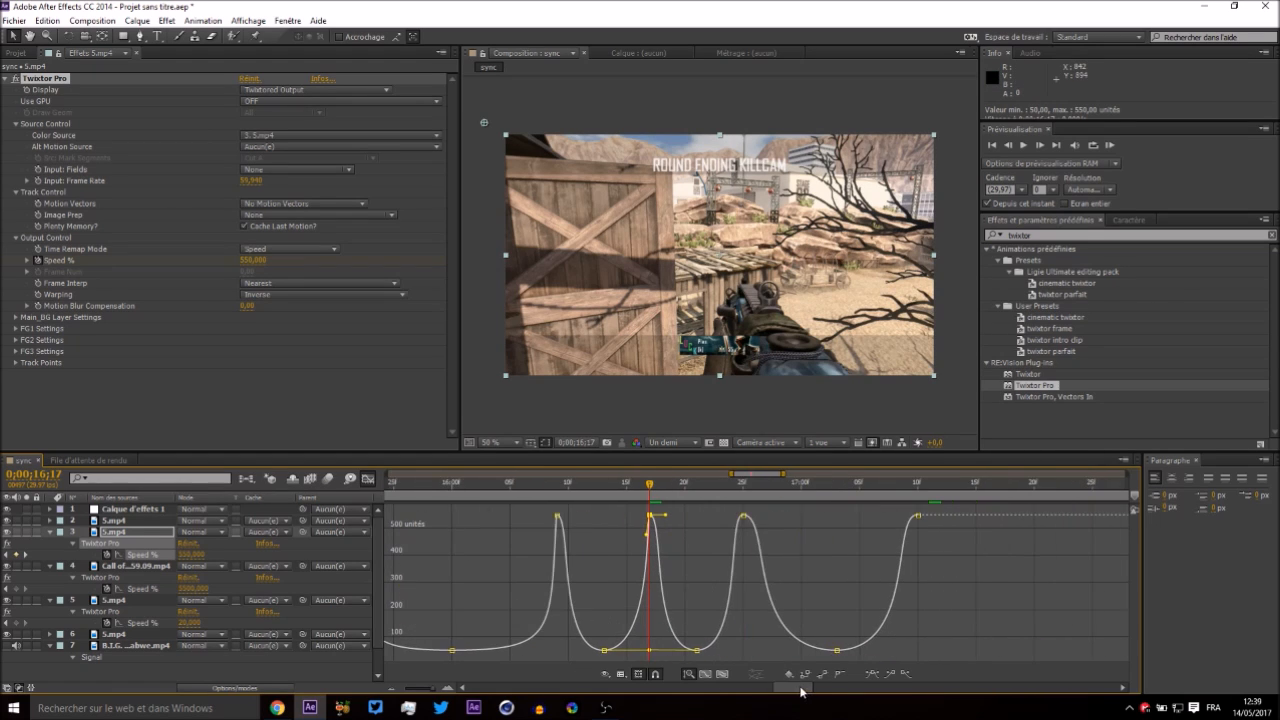
pyautogui.click(448, 690)
pyautogui.moveTo(643, 498)
pyautogui.mouseDown()
pyautogui.moveTo(417, 503)
pyautogui.moveTo(649, 502)
pyautogui.mouseUp()
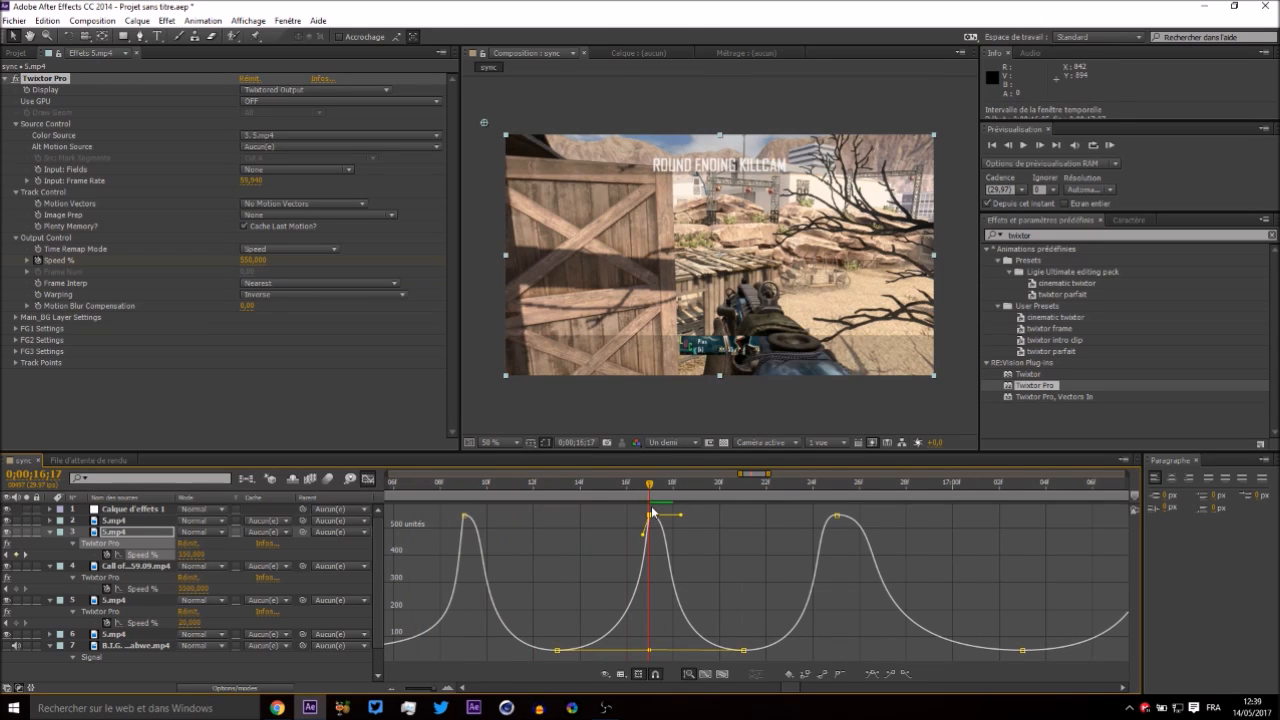
pyautogui.moveTo(679, 517); pyautogui.dragTo(656, 615)
# Lower the incoming ease handle of the 0;00;16;25 keyframe slightly and angle its outgoing handle downward for a moderately sharp peak.
pyautogui.moveTo(650, 490); pyautogui.dragTo(835, 499)
pyautogui.moveTo(838, 518)
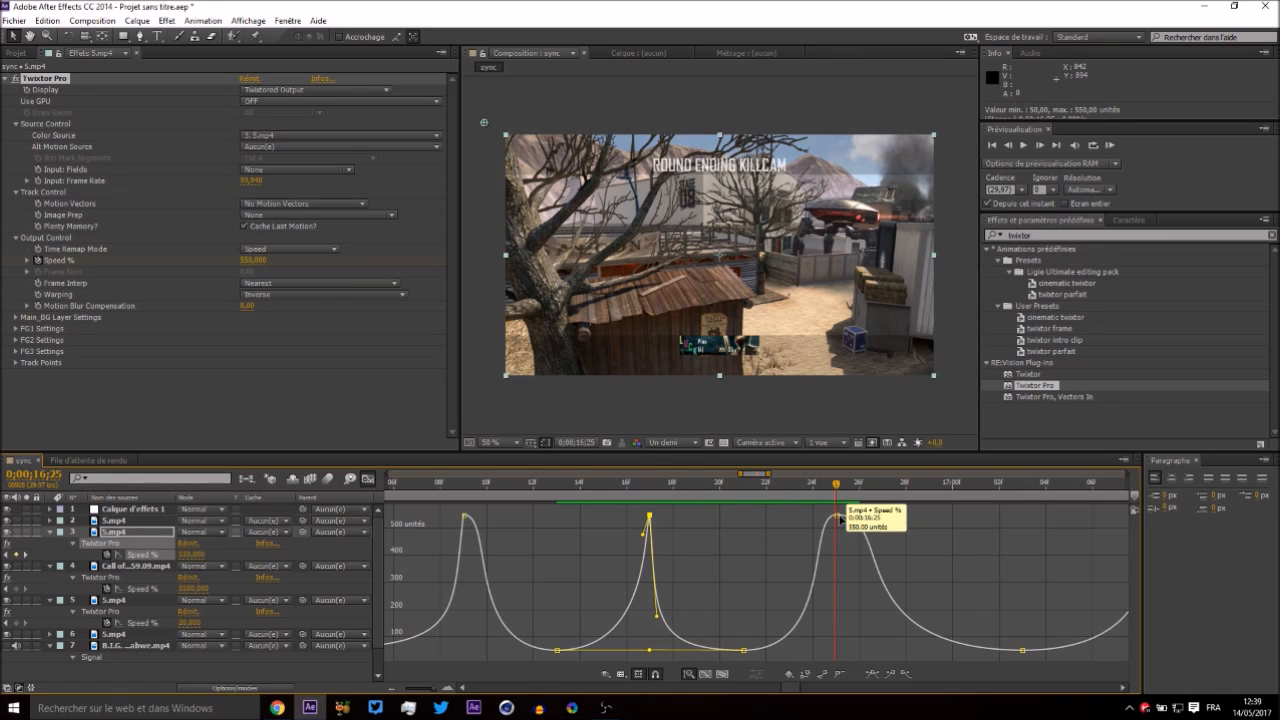
pyautogui.keyDown('ctrl'); pyautogui.click(838, 518); pyautogui.keyUp('ctrl')
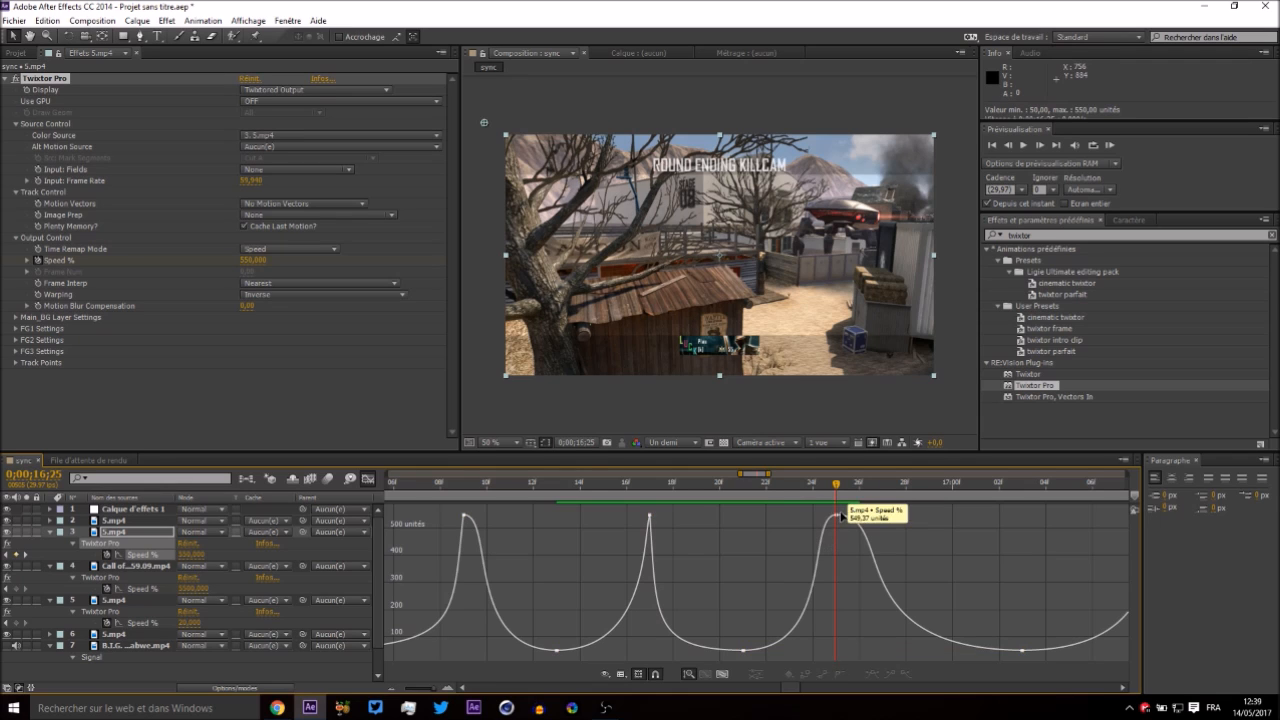
pyautogui.moveTo(806, 518)
pyautogui.mouseDown()
pyautogui.moveTo(856, 535)
pyautogui.moveTo(810, 525)
pyautogui.mouseUp()
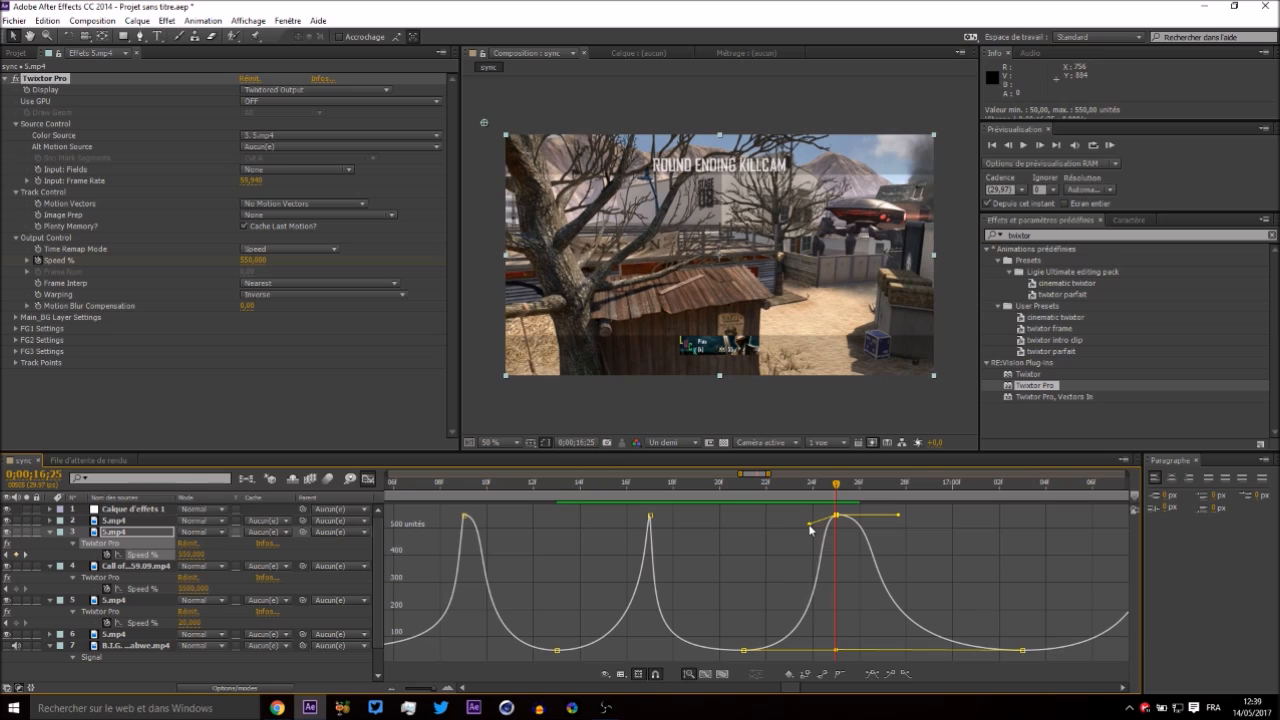
pyautogui.moveTo(898, 517); pyautogui.dragTo(832, 606)
pyautogui.moveTo(796, 692); pyautogui.dragTo(803, 695)
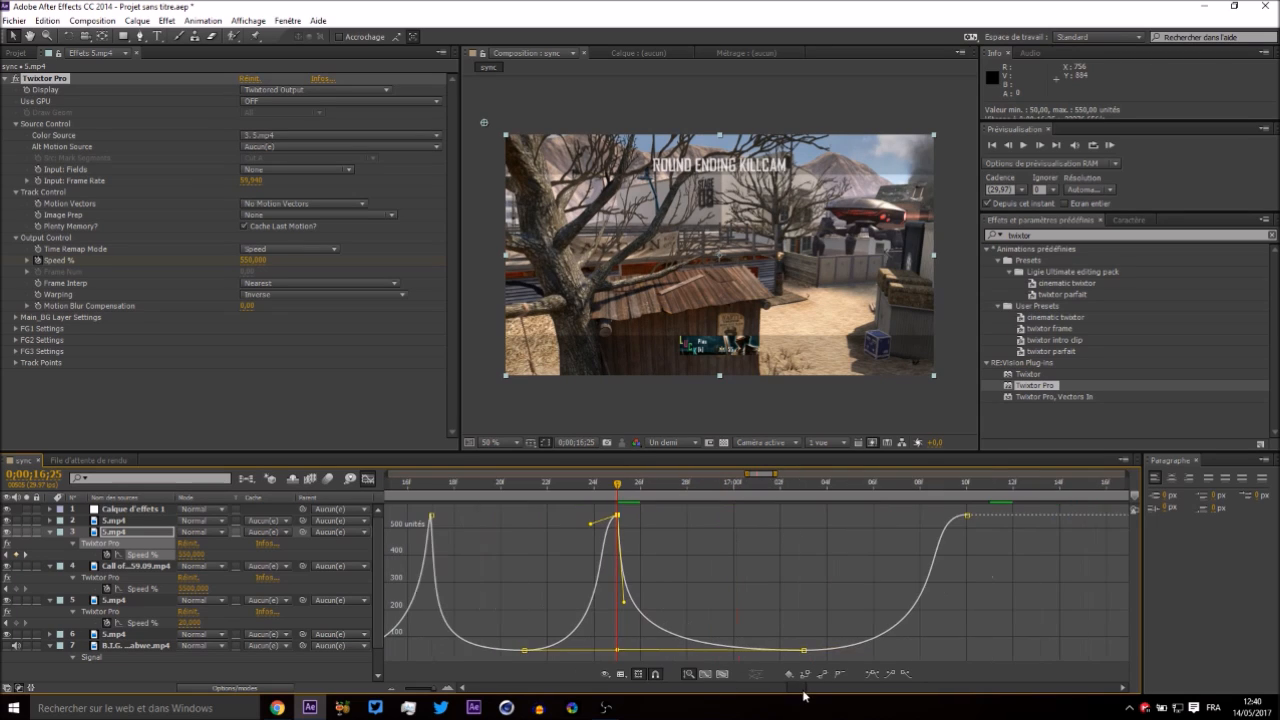
pyautogui.moveTo(620, 495); pyautogui.dragTo(850, 488)
pyautogui.click(607, 599)
pyautogui.click(617, 515)
pyautogui.moveTo(622, 607); pyautogui.dragTo(623, 537)
# Pull down the incoming ease handle of the last keyframe at 0;00;17;10 so the speed rises abruptly.
pyautogui.moveTo(640, 490); pyautogui.dragTo(966, 482)
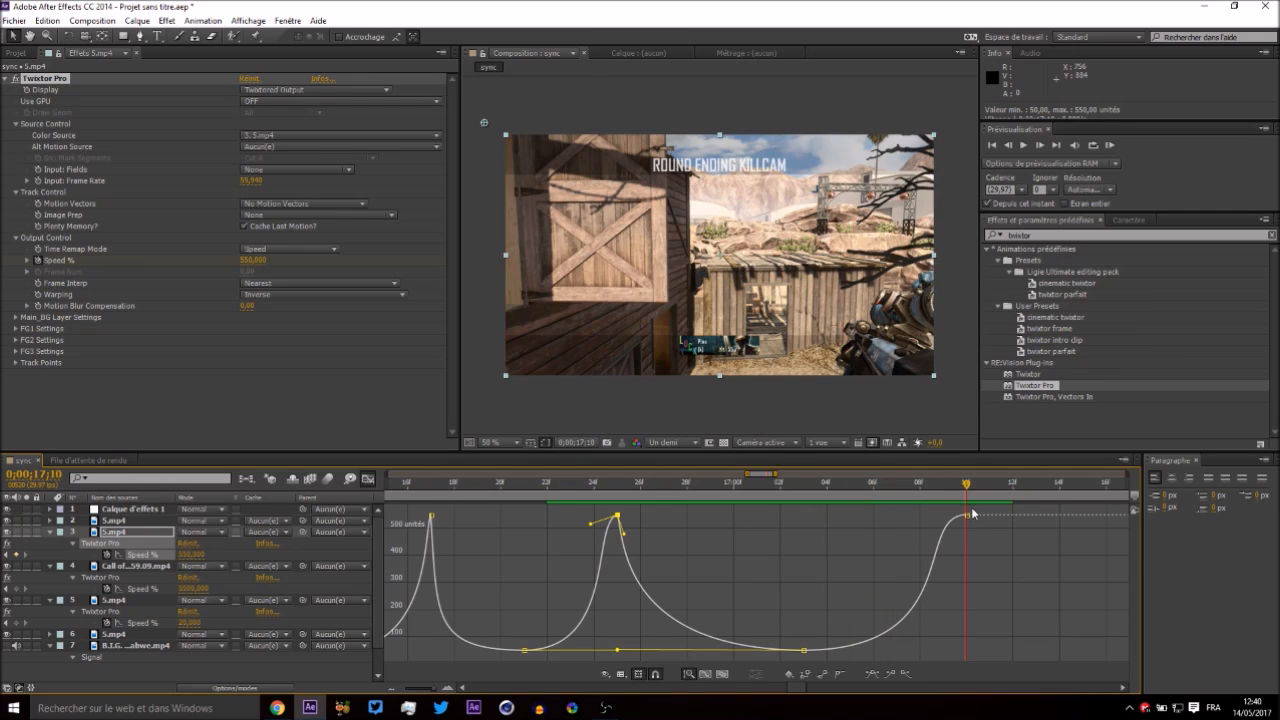
pyautogui.click(966, 515)
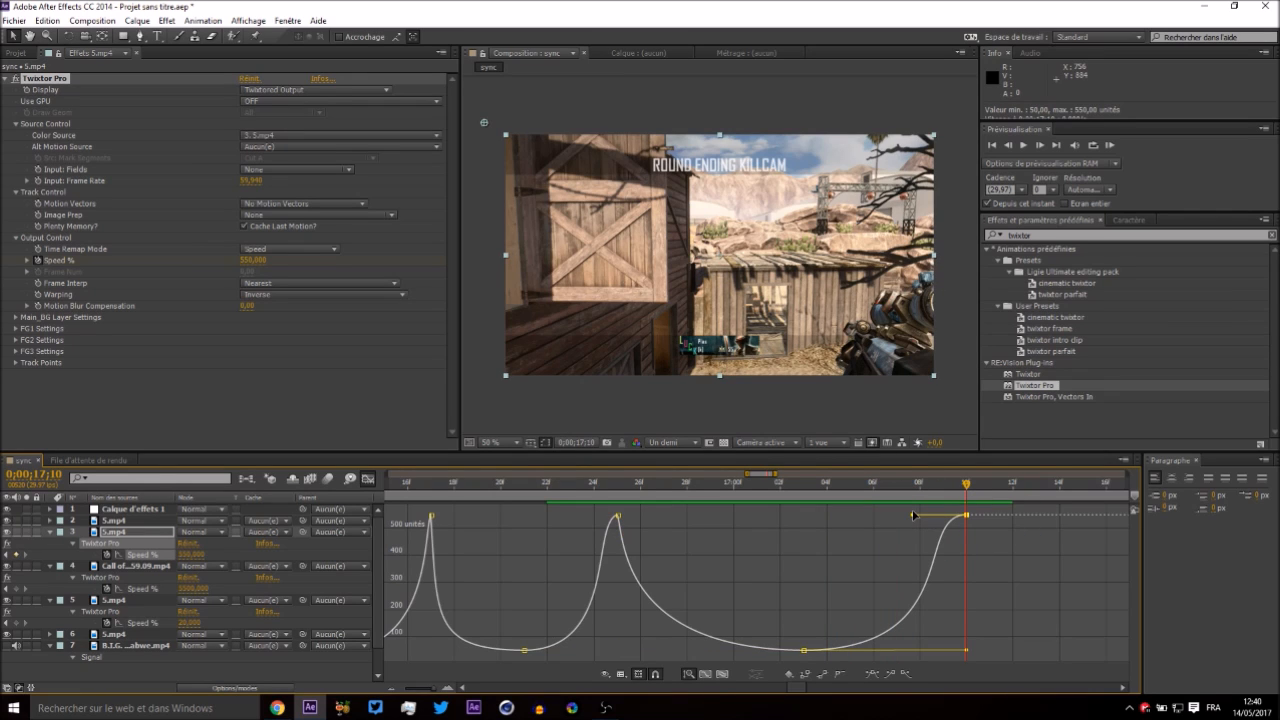
pyautogui.moveTo(925, 520); pyautogui.dragTo(1124, 637)
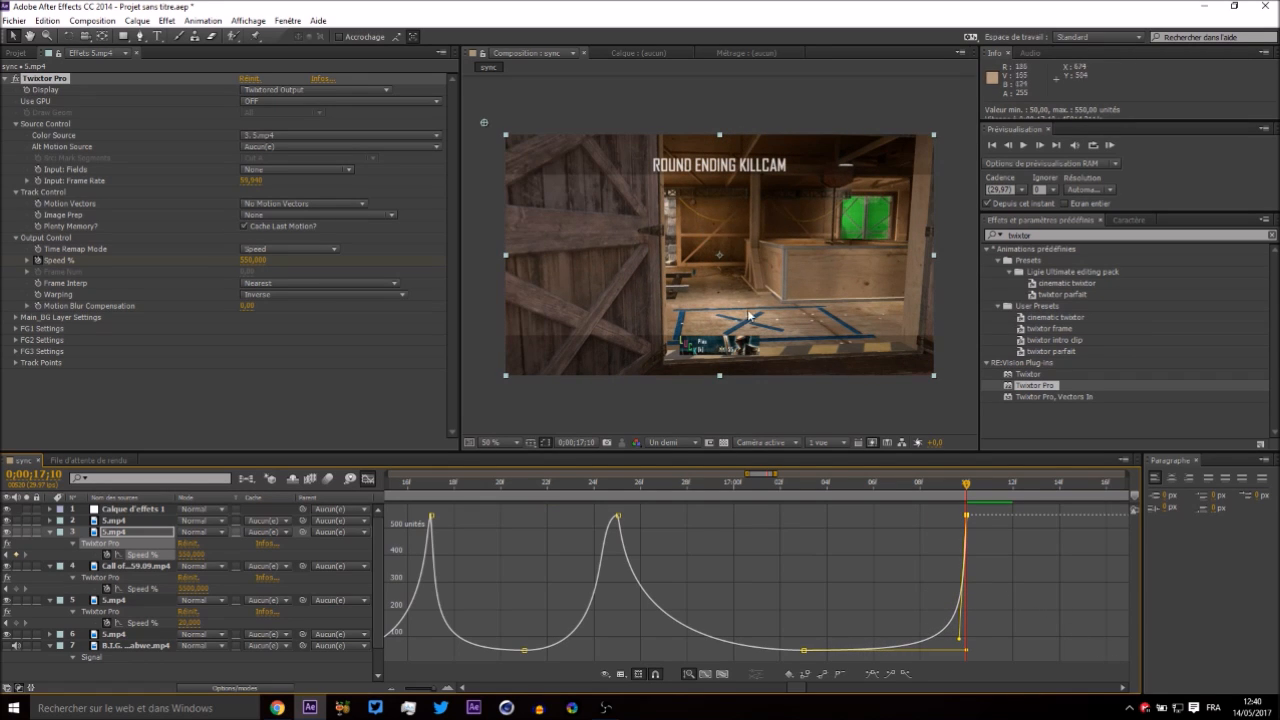
pyautogui.press('pageup')
pyautogui.press('pagedown')
# Return to the layer view and preview the synced section from 0;00;13;10.
pyautogui.click(368, 479)
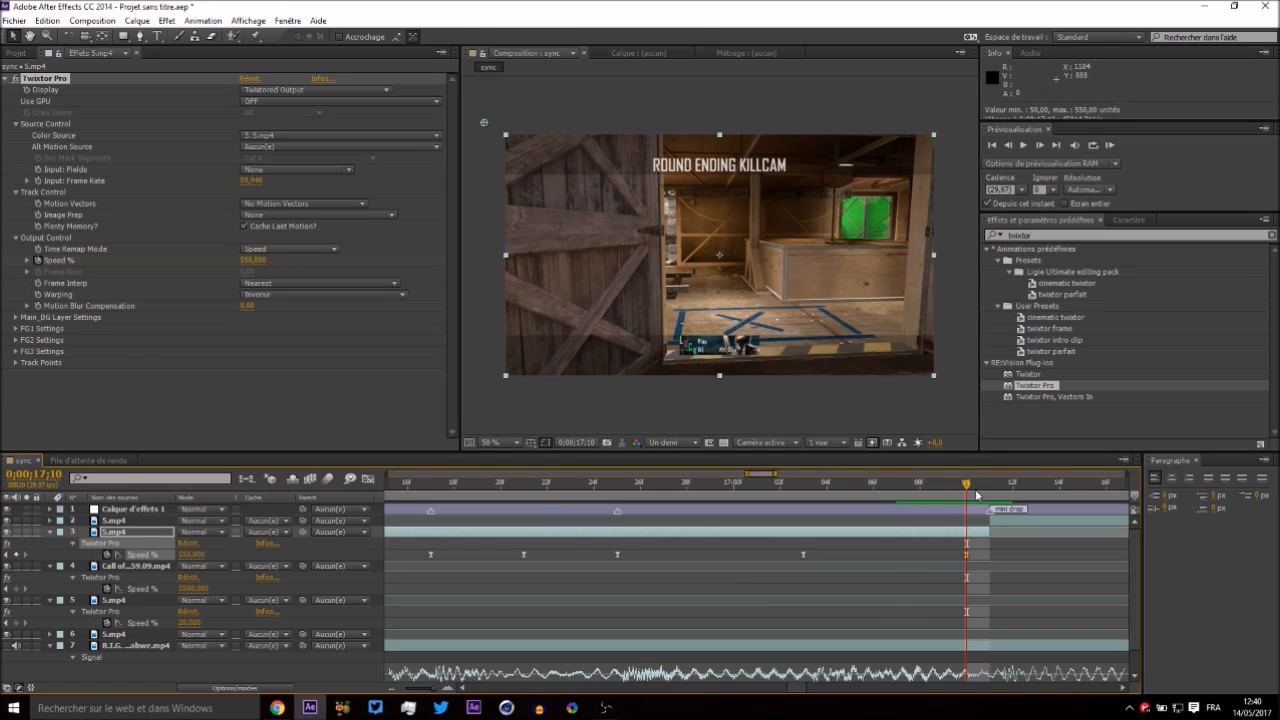
pyautogui.moveTo(972, 495); pyautogui.dragTo(995, 518)
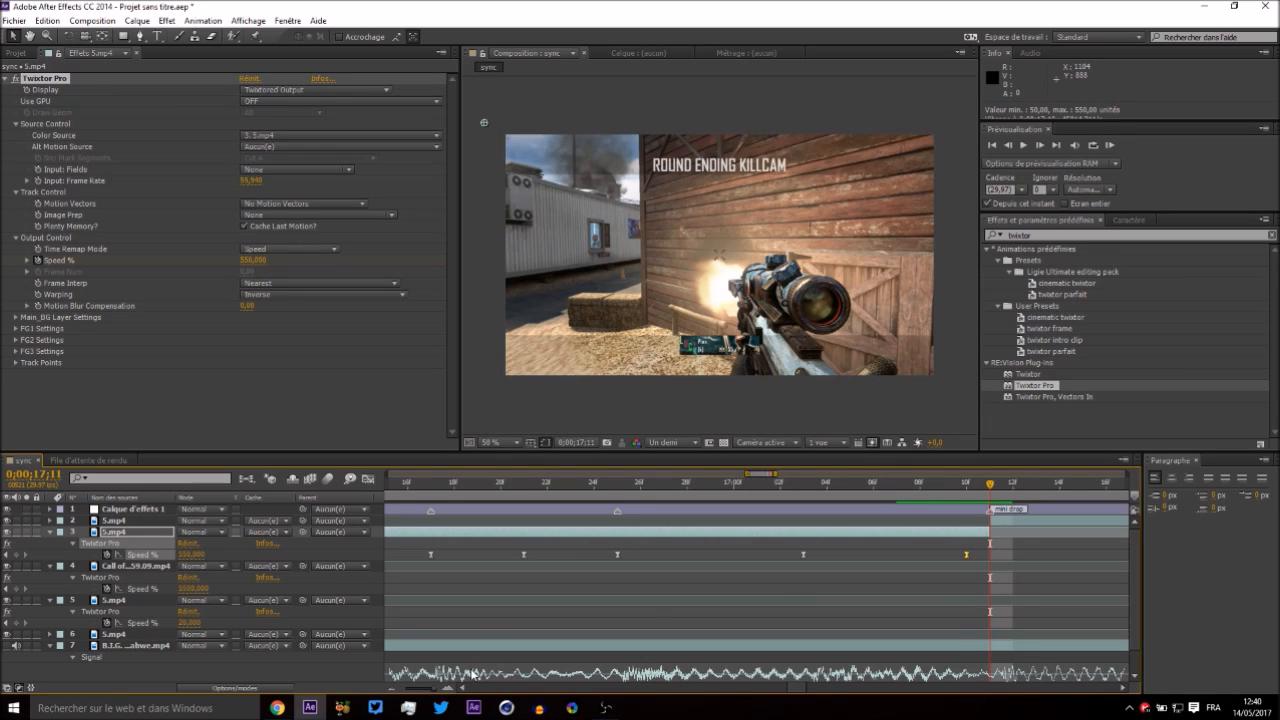
pyautogui.click(392, 688)
pyautogui.click(392, 688)
pyautogui.moveTo(470, 489); pyautogui.dragTo(407, 497)
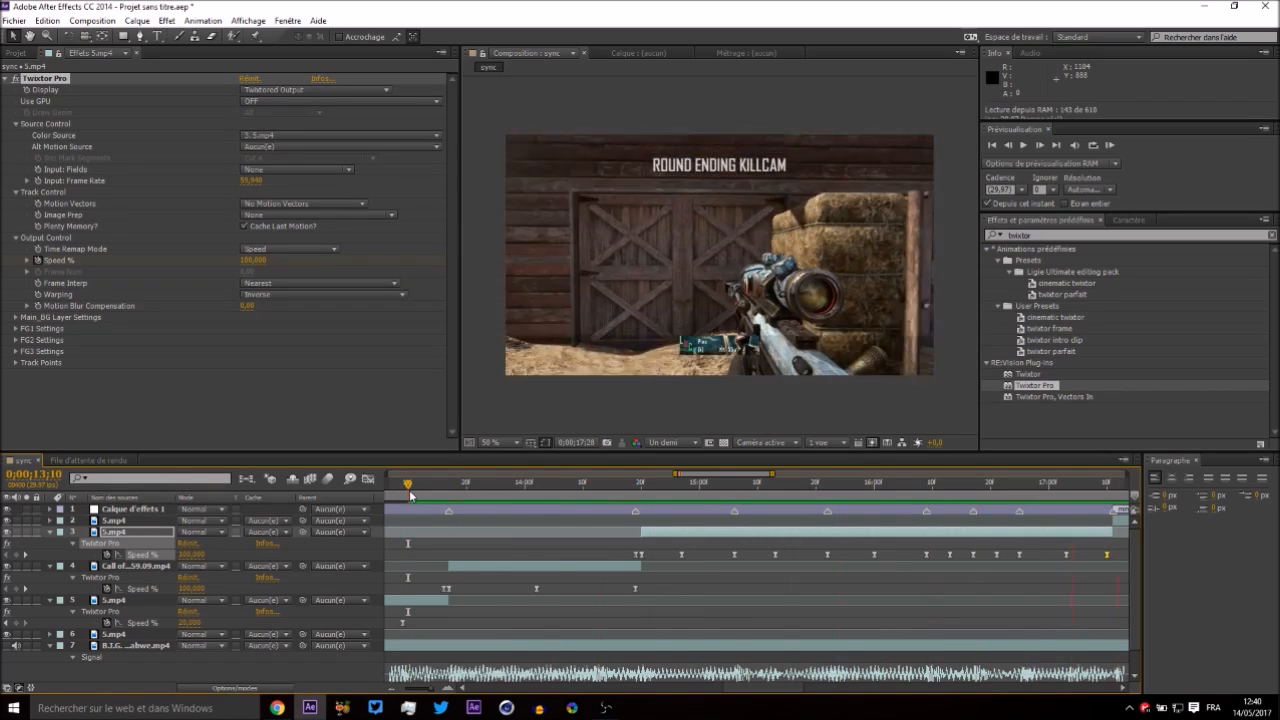
pyautogui.press('space')
# Split the 5.mp4 clip that follows the mini drop marker at 0;00;17;28 and delete the part after the cut.
pyautogui.moveTo(424, 492); pyautogui.dragTo(905, 494)
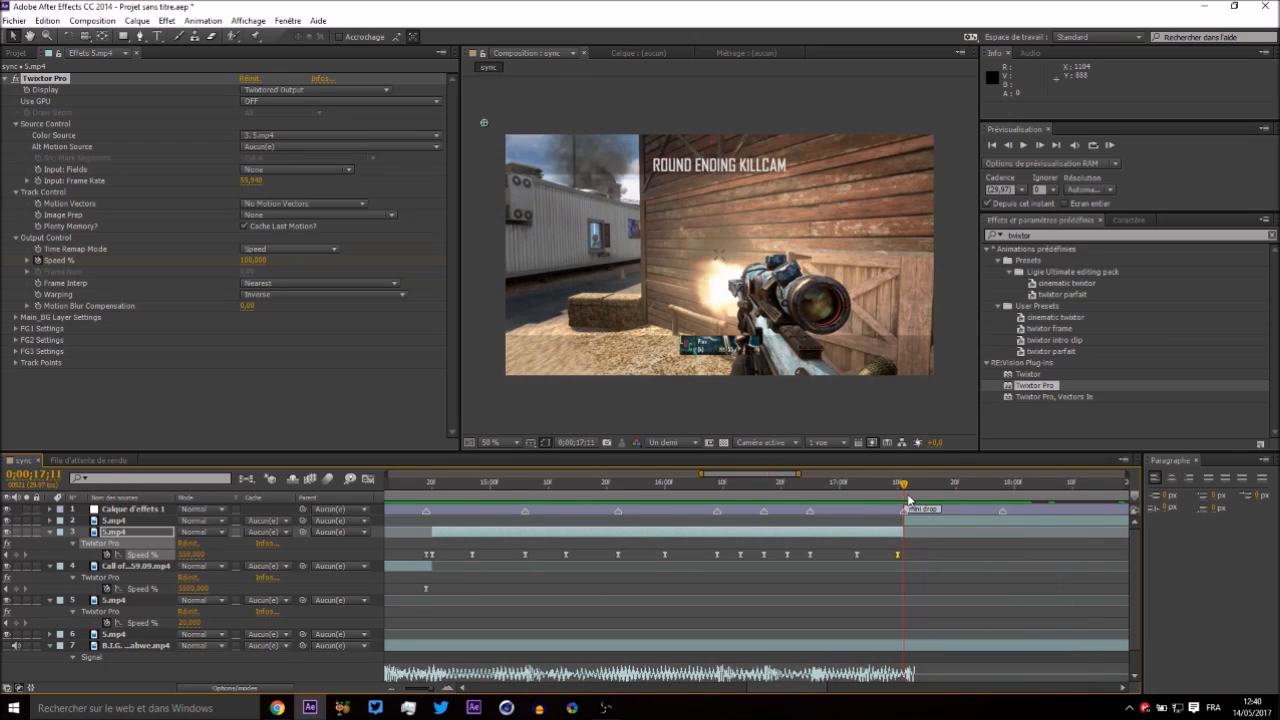
pyautogui.click(930, 515)
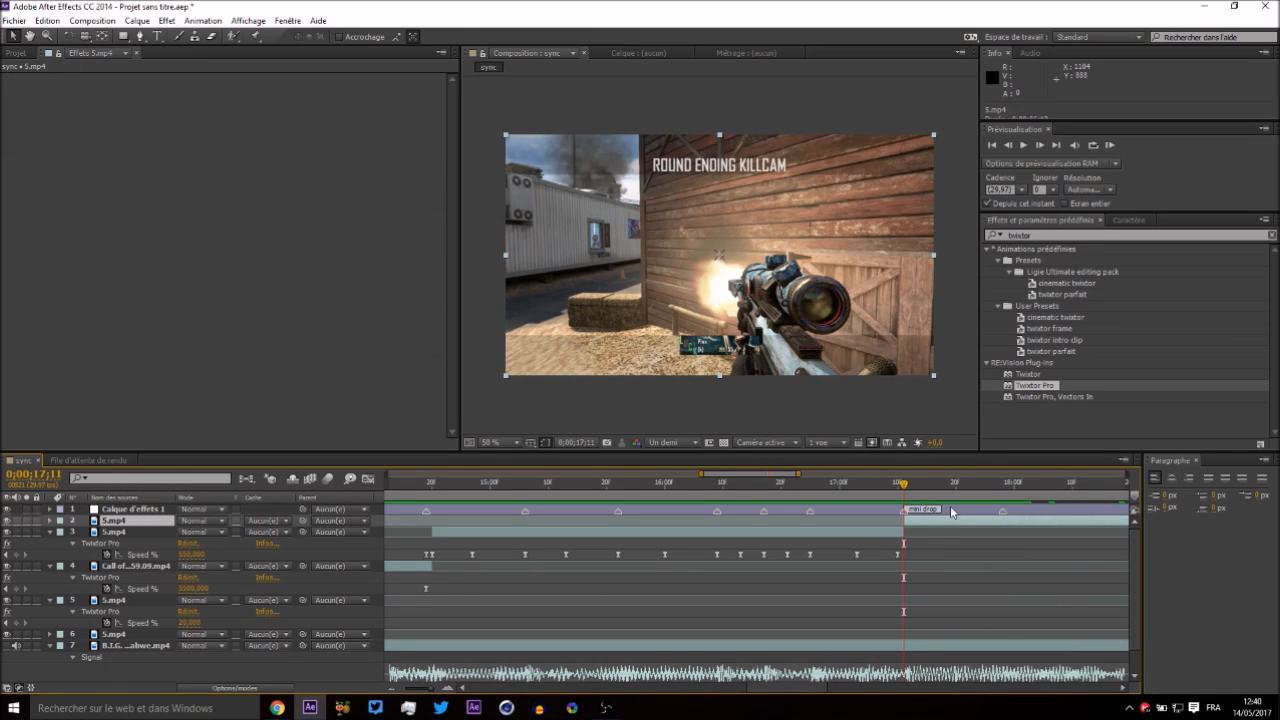
pyautogui.click(1000, 484)
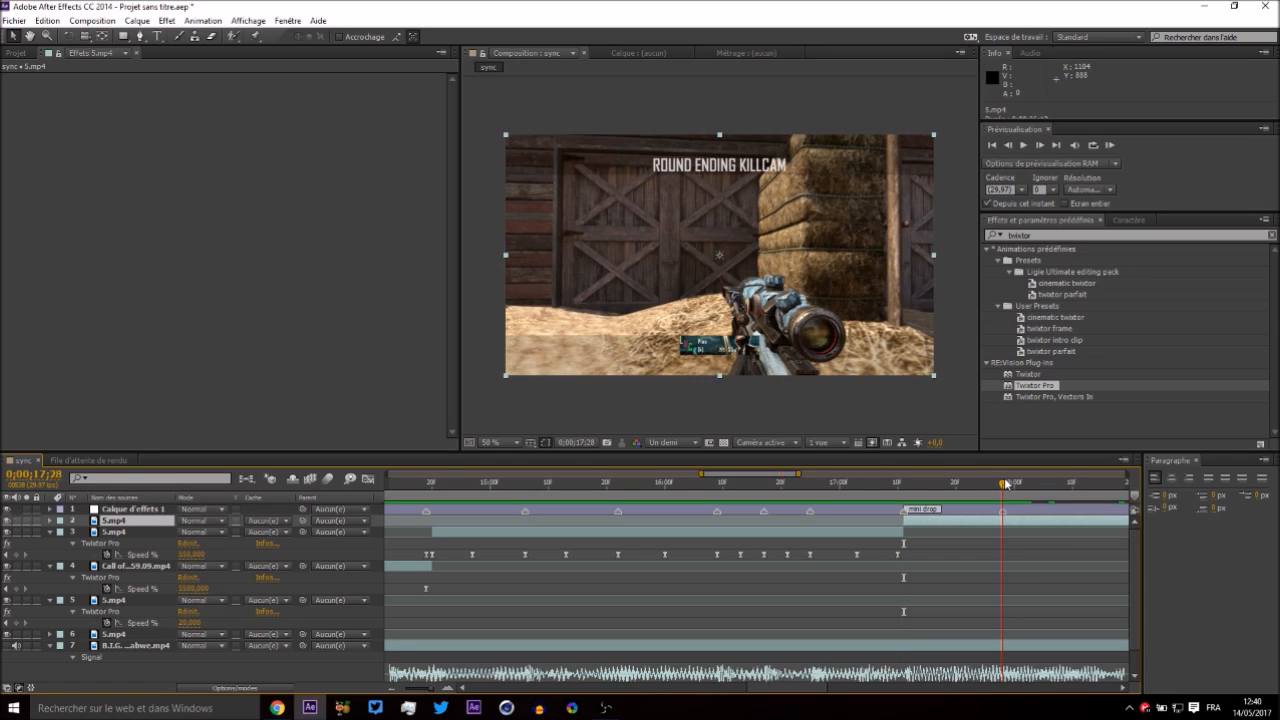
pyautogui.hotkey('ctrl', 'shift', 'd')
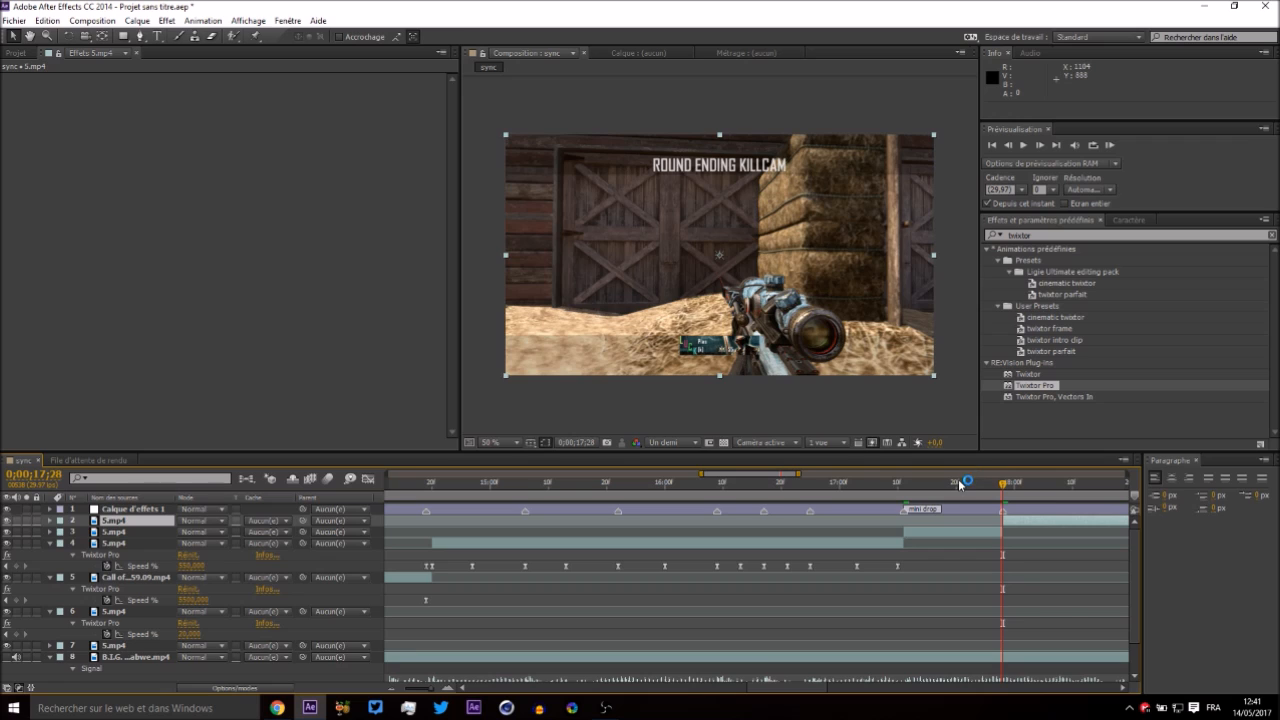
pyautogui.press('Delete')
# Apply Twixtor Pro to the 5.mp4 clip starting at 0;00;17;11 and set Frame Interp to Motion Weighted Blend.
pyautogui.click(903, 484)
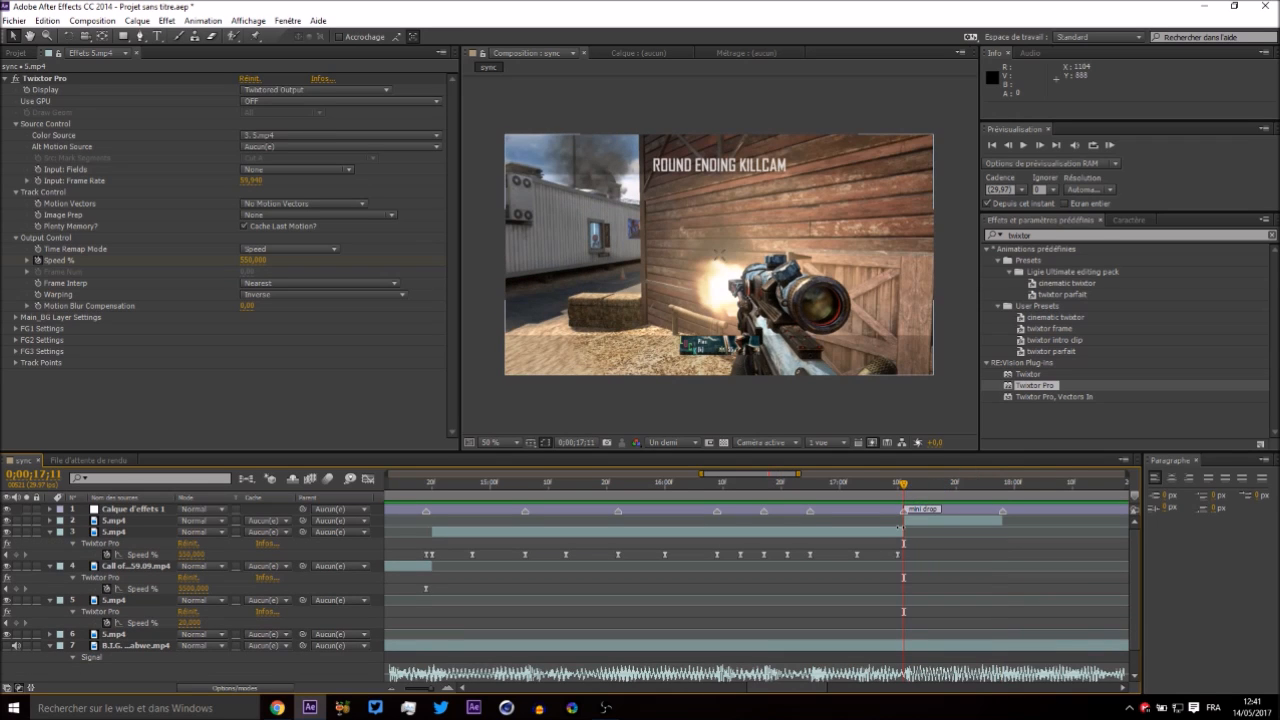
pyautogui.click(909, 522)
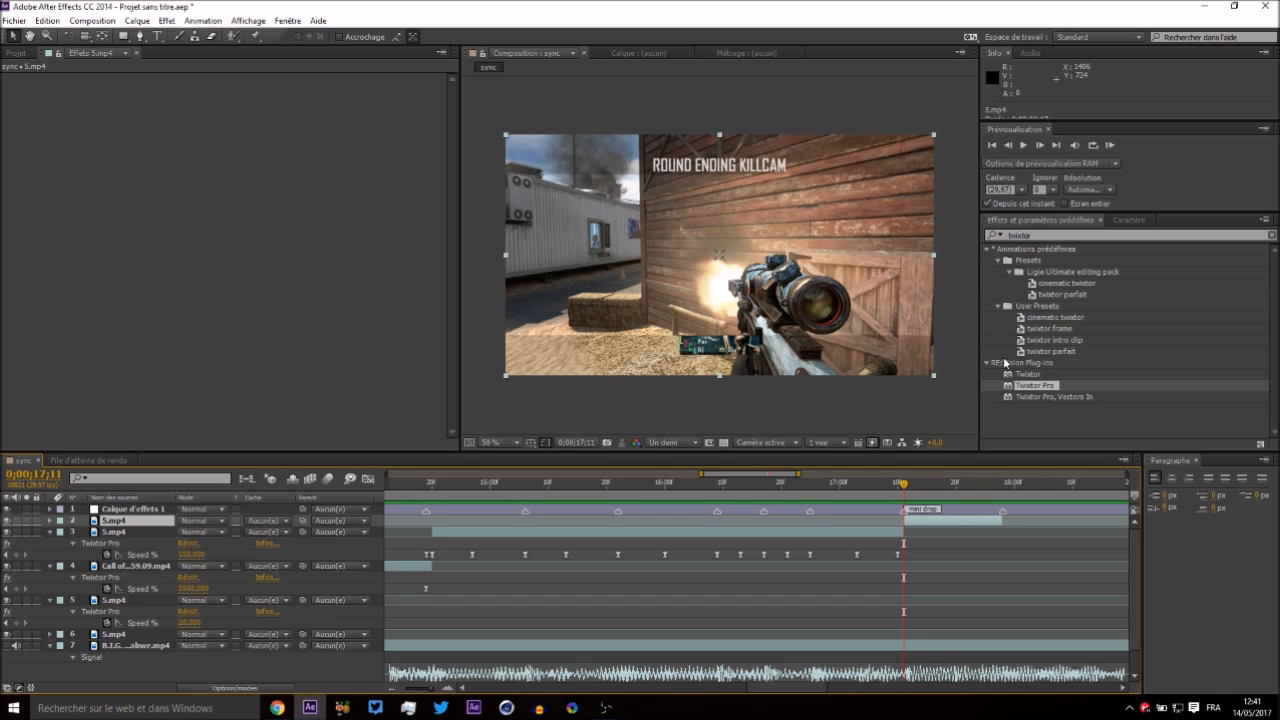
pyautogui.doubleClick(1027, 390)
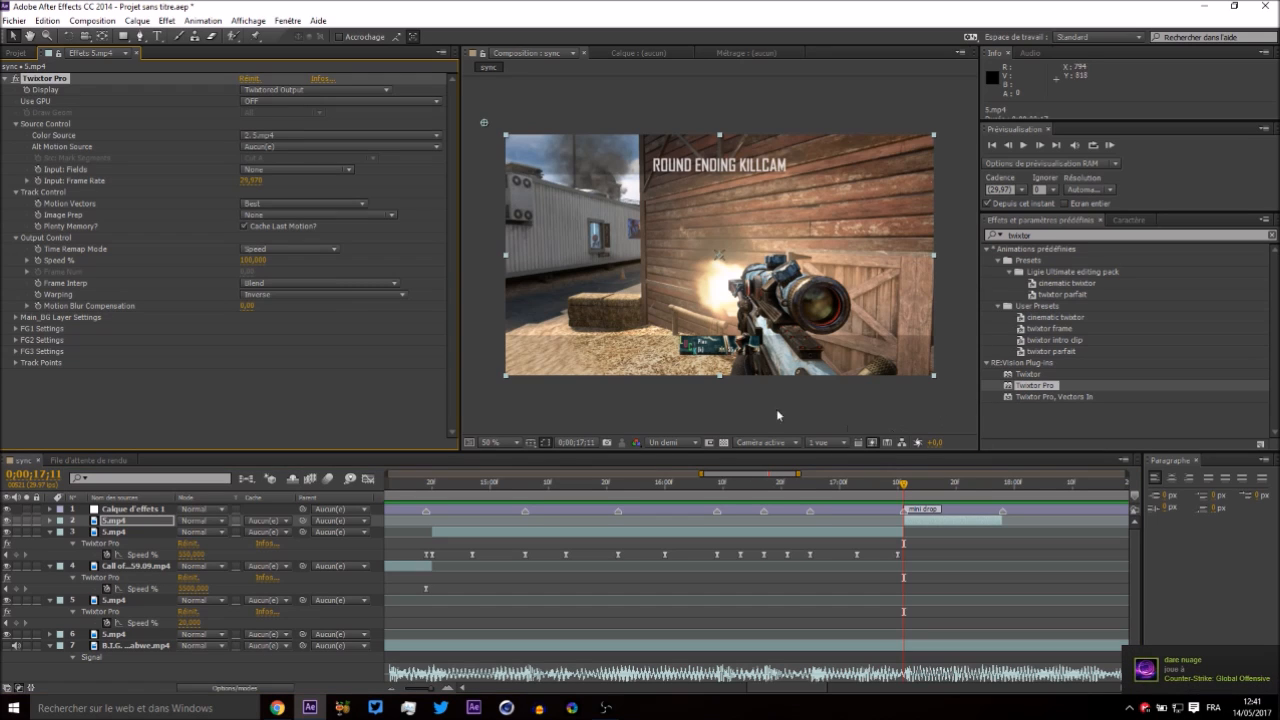
pyautogui.click(275, 284)
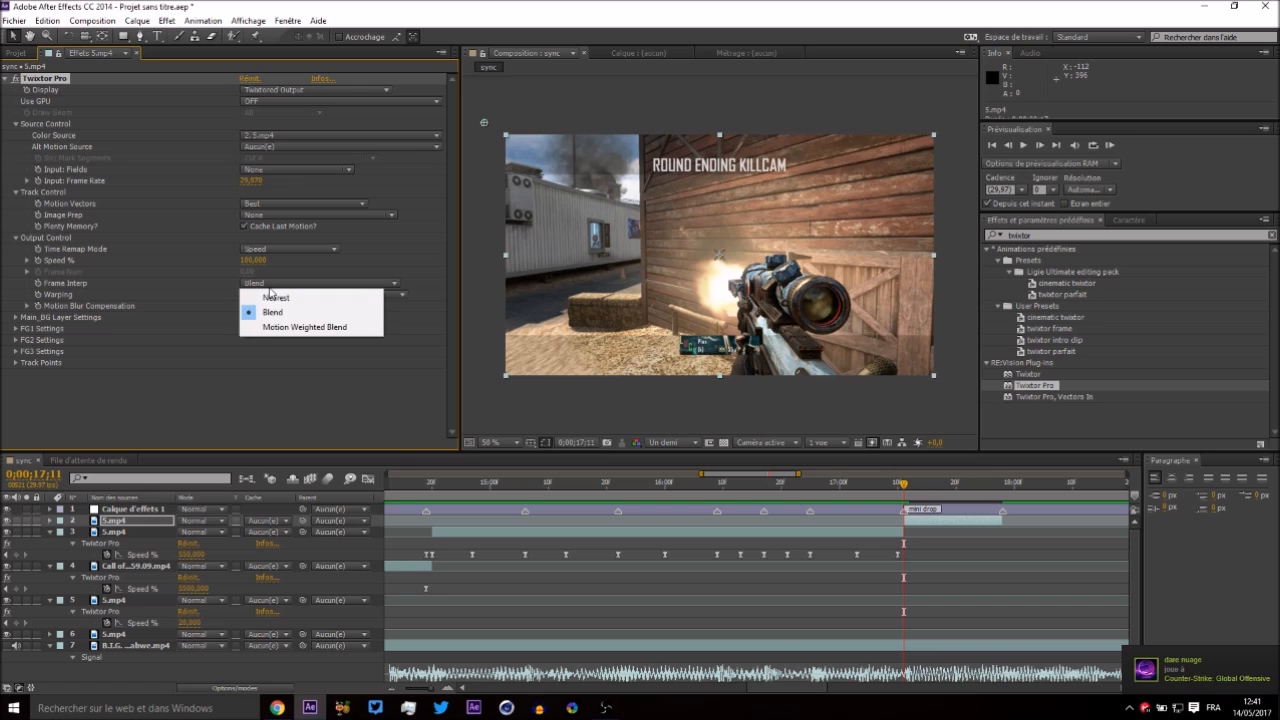
pyautogui.click(270, 332)
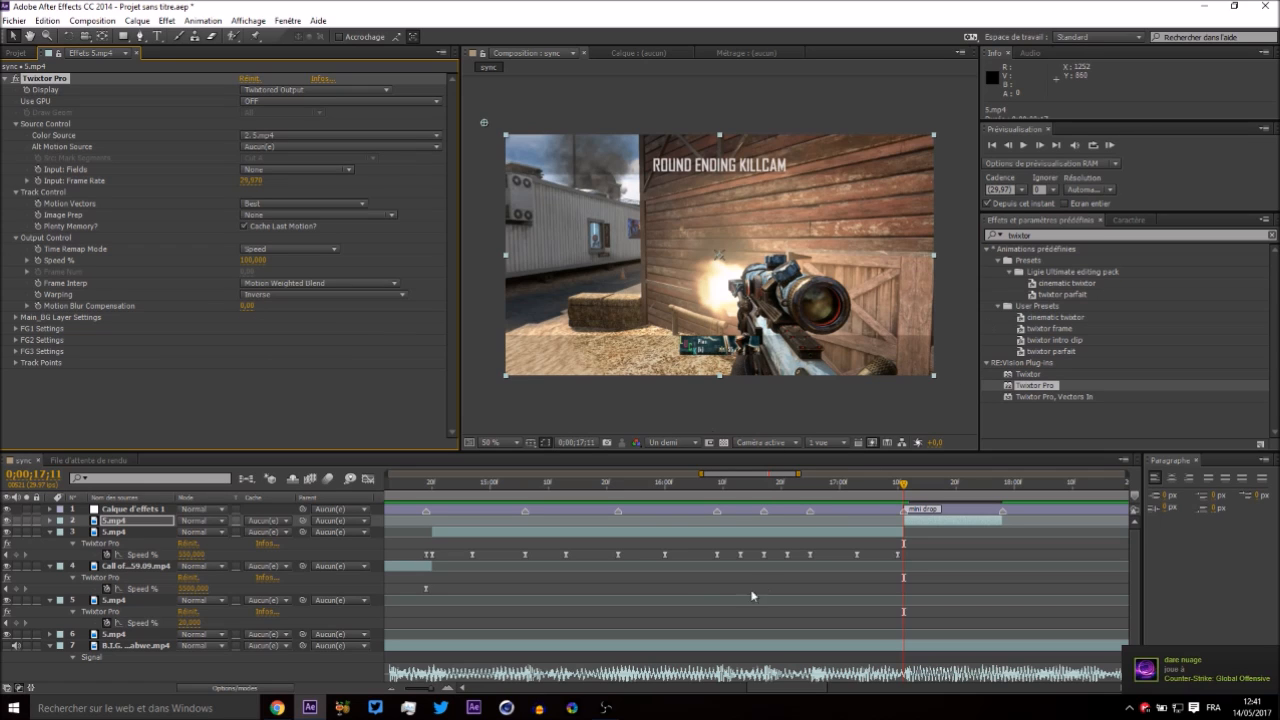
# Start keyframing the clip's Twixtor Speed % at 0;00;17;10 and set it to 550 at 0;00;17;11.
pyautogui.click(447, 688)
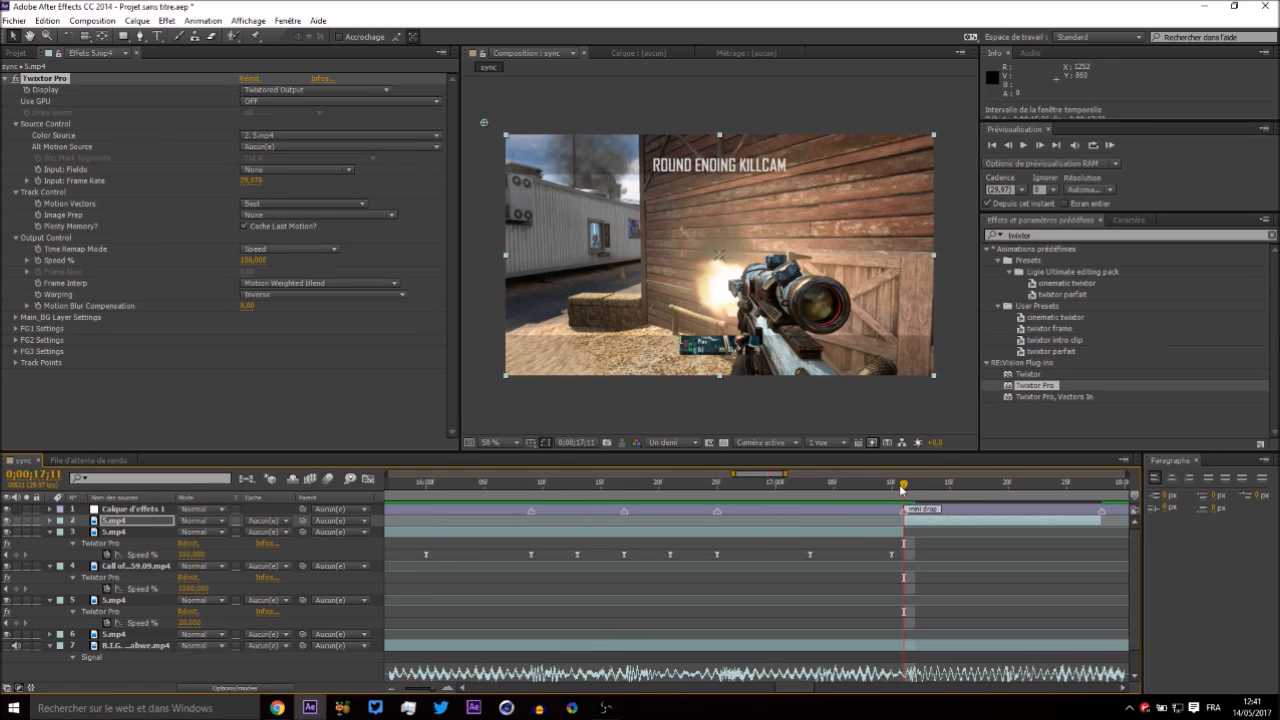
pyautogui.click(895, 488)
pyautogui.click(390, 349)
pyautogui.click(903, 489)
pyautogui.click(252, 260)
pyautogui.write('550')
pyautogui.click(284, 367)
# Set Twixtor Speed % to 20 at 0;00;17;20 and reveal the 5.mp4 layer's keyframes in the timeline.
pyautogui.moveTo(985, 488); pyautogui.dragTo(1008, 488)
pyautogui.click(252, 260)
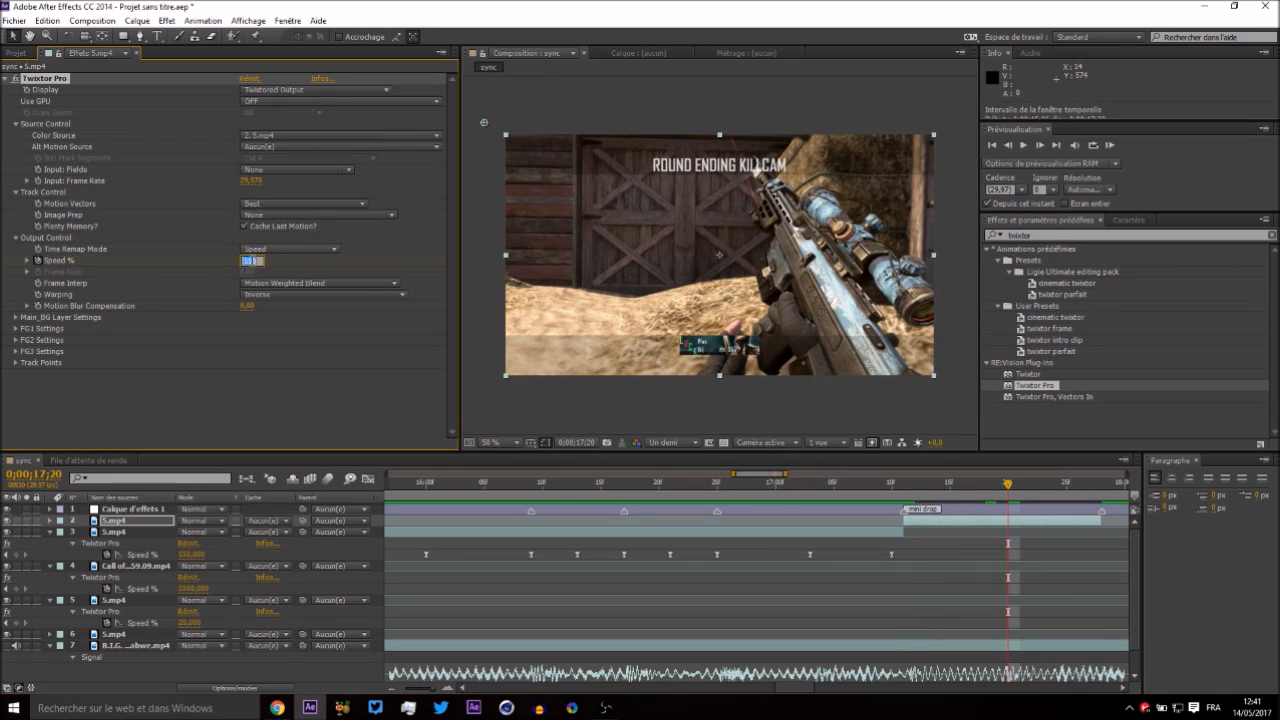
pyautogui.write('20')
pyautogui.click(266, 357)
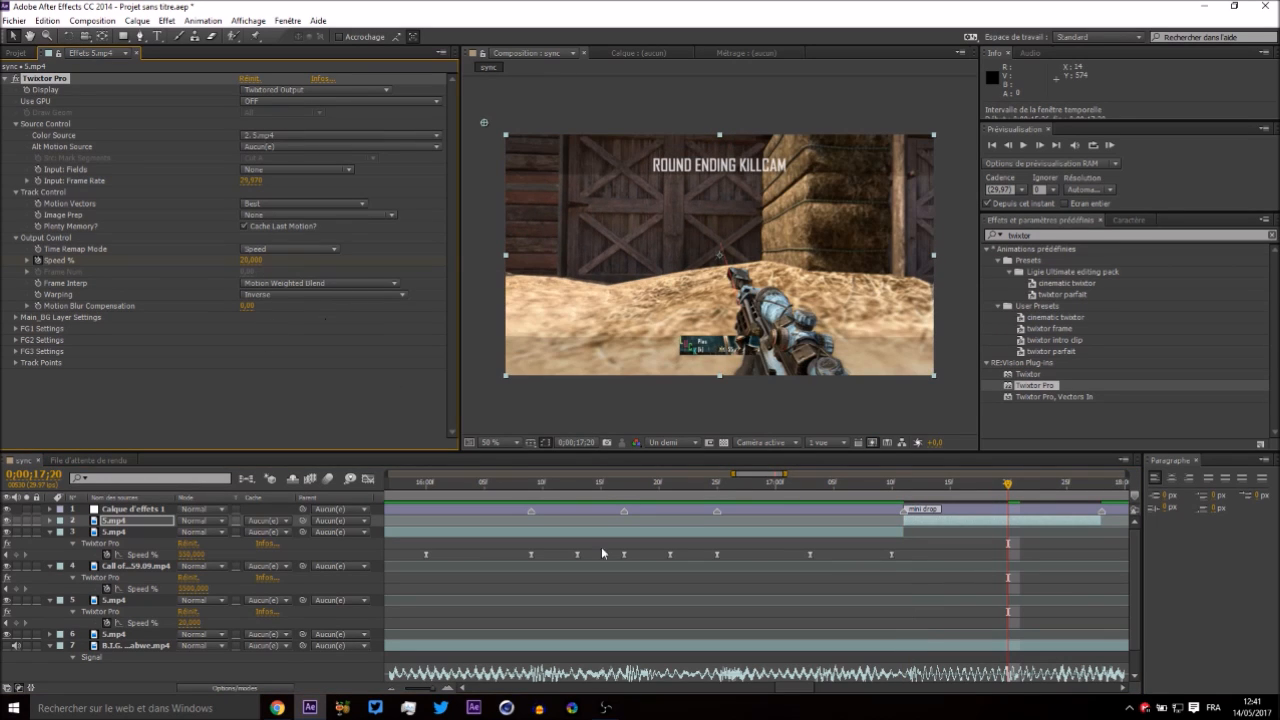
pyautogui.moveTo(785, 689); pyautogui.dragTo(798, 691)
pyautogui.hotkey('ctrl', 's')
pyautogui.click(459, 329)
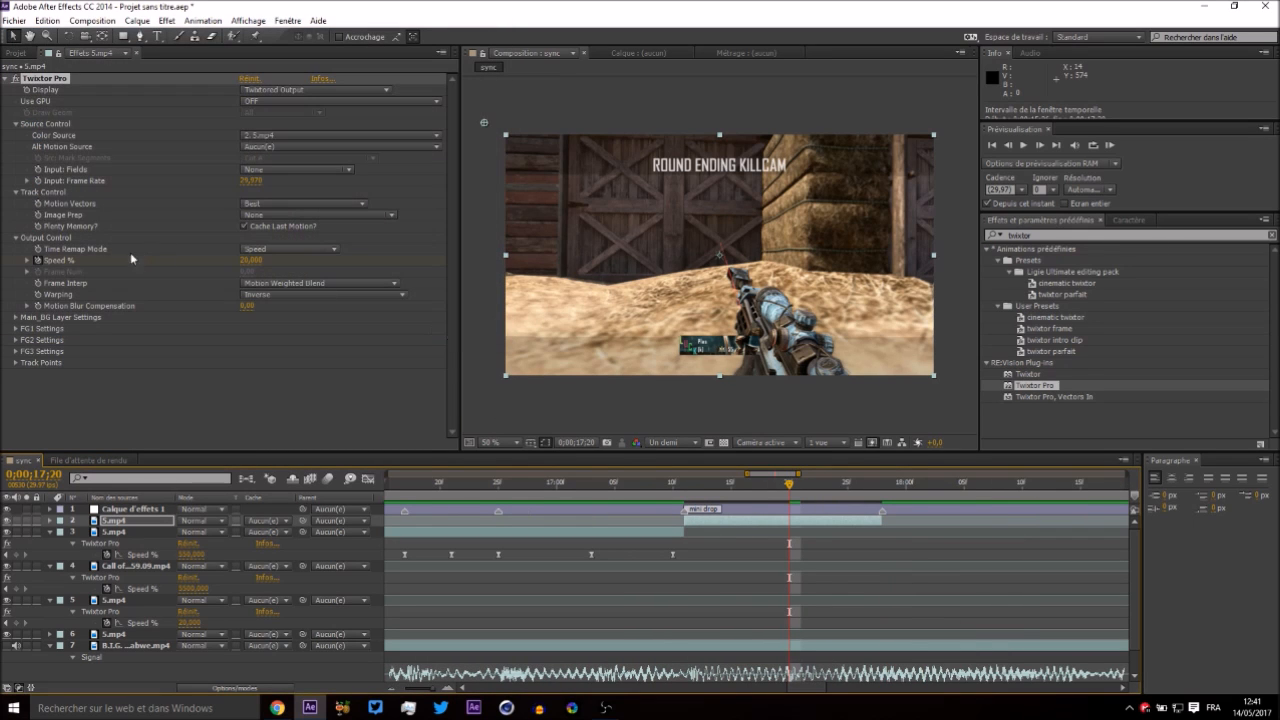
pyautogui.press('u')
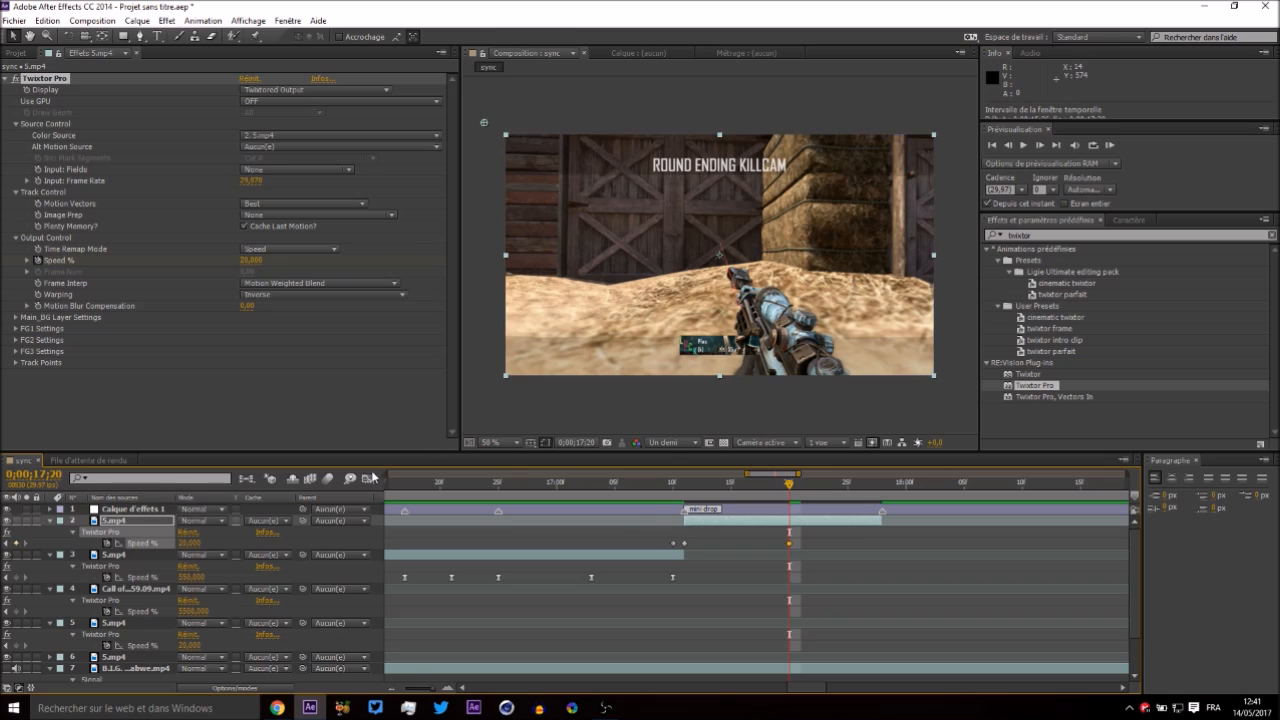
# Ease the 5.mp4 clip's three Twixtor Speed % keyframes and reshape their curve into a sharp peak at 0;00;17;11.
pyautogui.click(367, 481)
pyautogui.moveTo(639, 506); pyautogui.dragTo(871, 676)
pyautogui.click(871, 674)
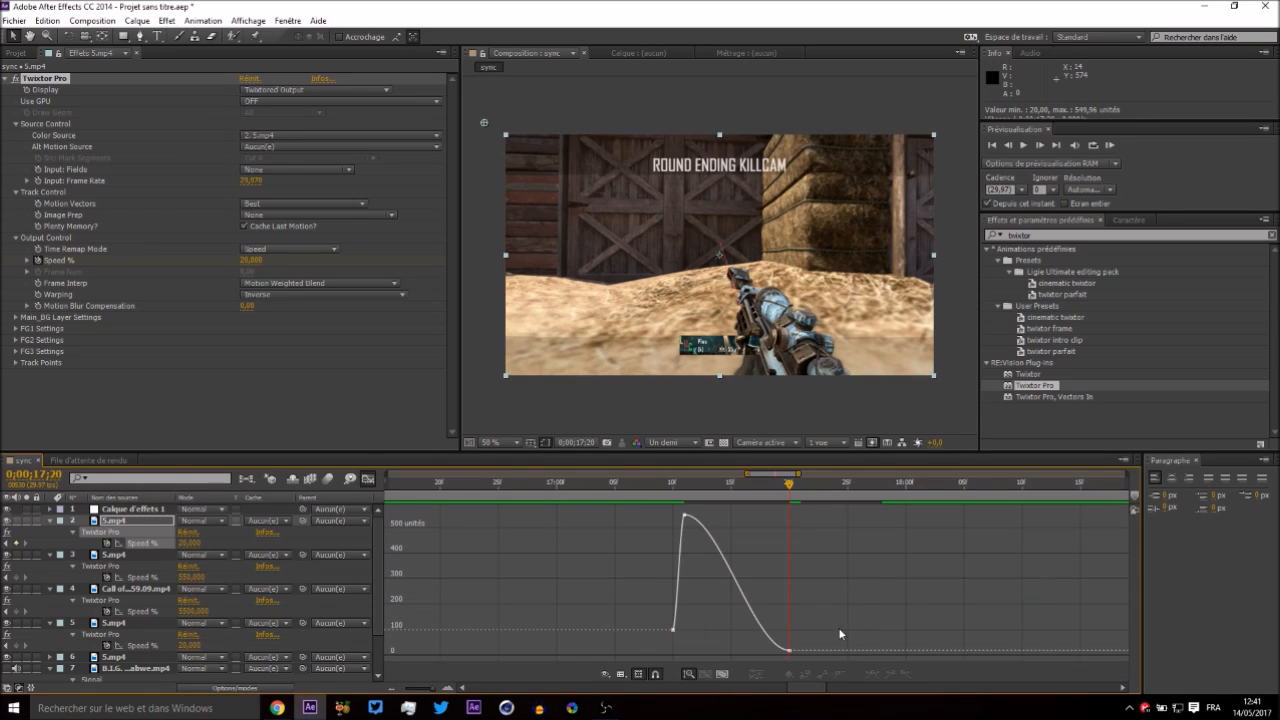
pyautogui.moveTo(755, 652); pyautogui.dragTo(652, 650)
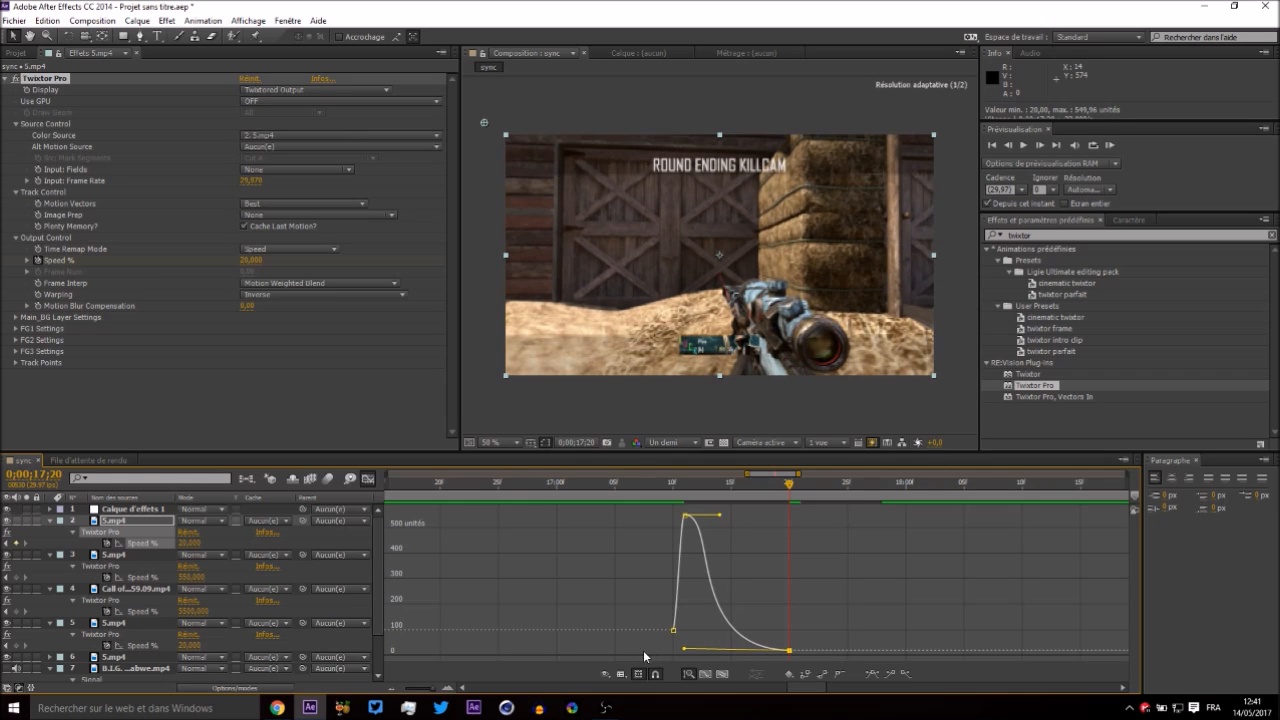
pyautogui.moveTo(720, 517); pyautogui.dragTo(705, 515)
pyautogui.moveTo(629, 487); pyautogui.dragTo(675, 493)
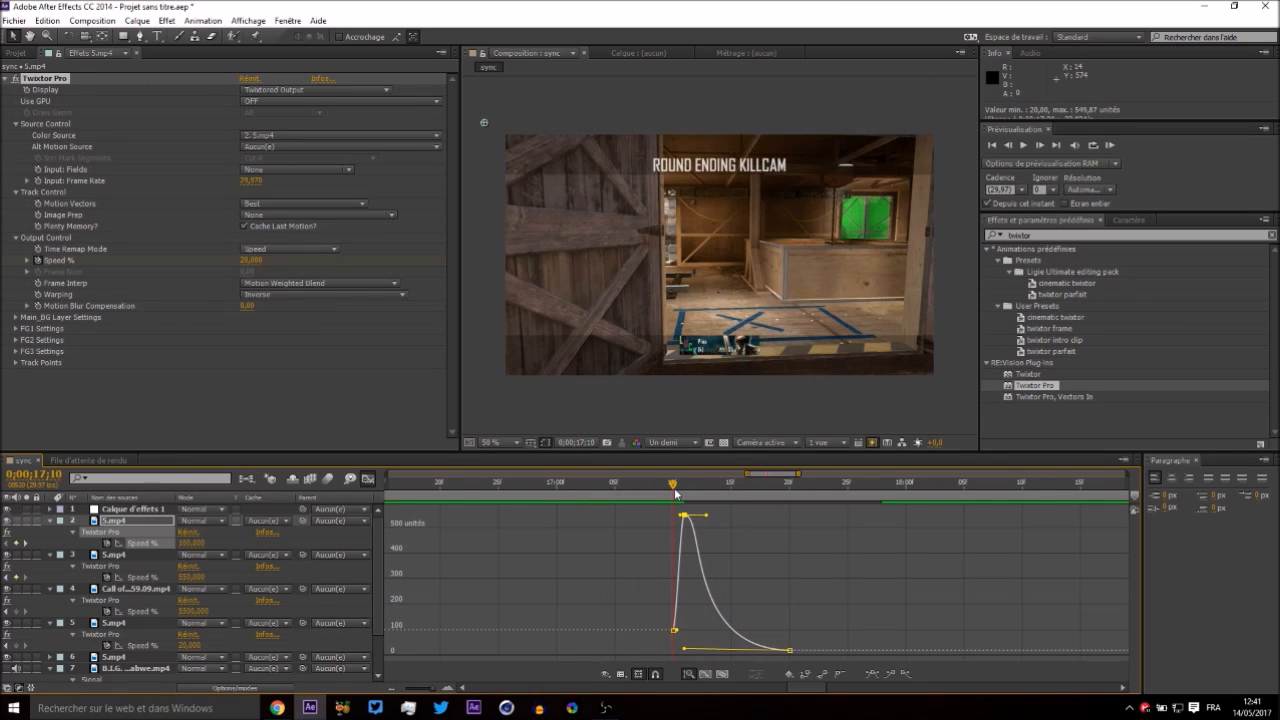
pyautogui.moveTo(682, 494); pyautogui.dragTo(858, 495)
pyautogui.click(368, 481)
# Slip the footage inside the 5.mp4 clip at the mini drop marker to adjust its shot timing, and preview the edit from 0;00;12;20.
pyautogui.moveTo(686, 494)
pyautogui.mouseDown()
pyautogui.moveTo(663, 494)
pyautogui.moveTo(688, 498)
pyautogui.mouseUp()
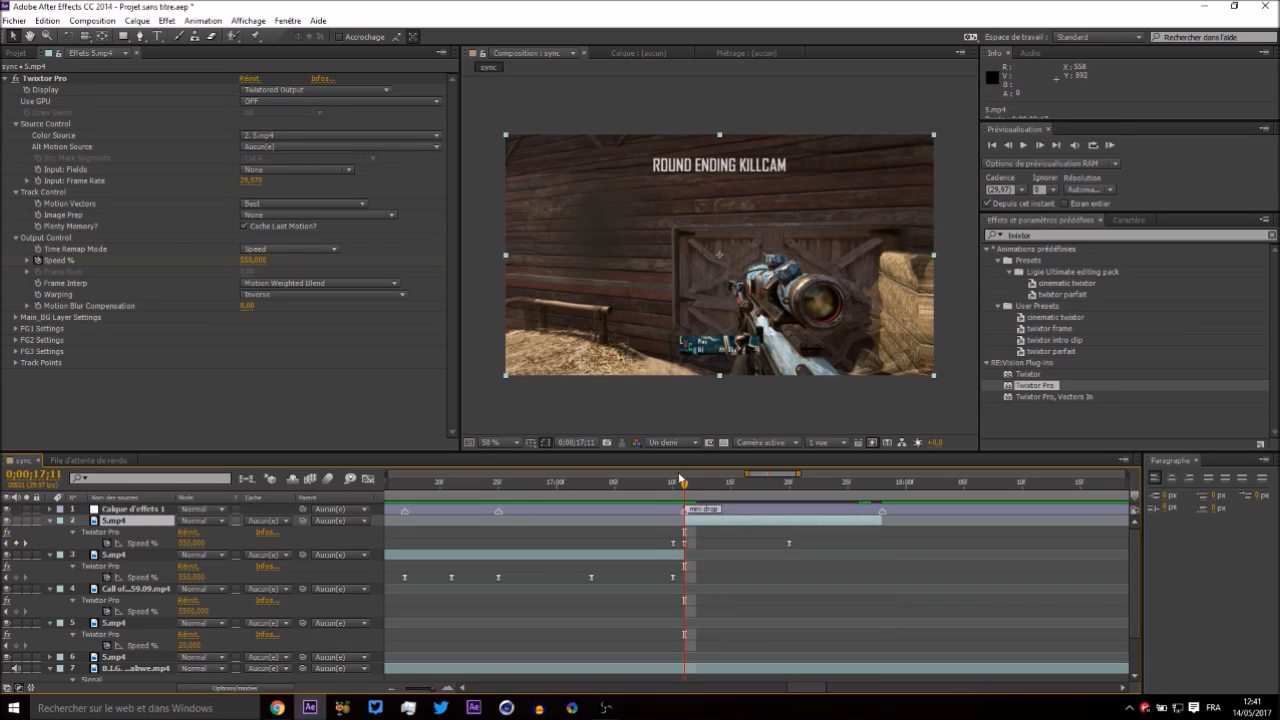
pyautogui.moveTo(656, 520)
pyautogui.mouseDown()
pyautogui.moveTo(689, 520)
pyautogui.moveTo(649, 529)
pyautogui.mouseUp()
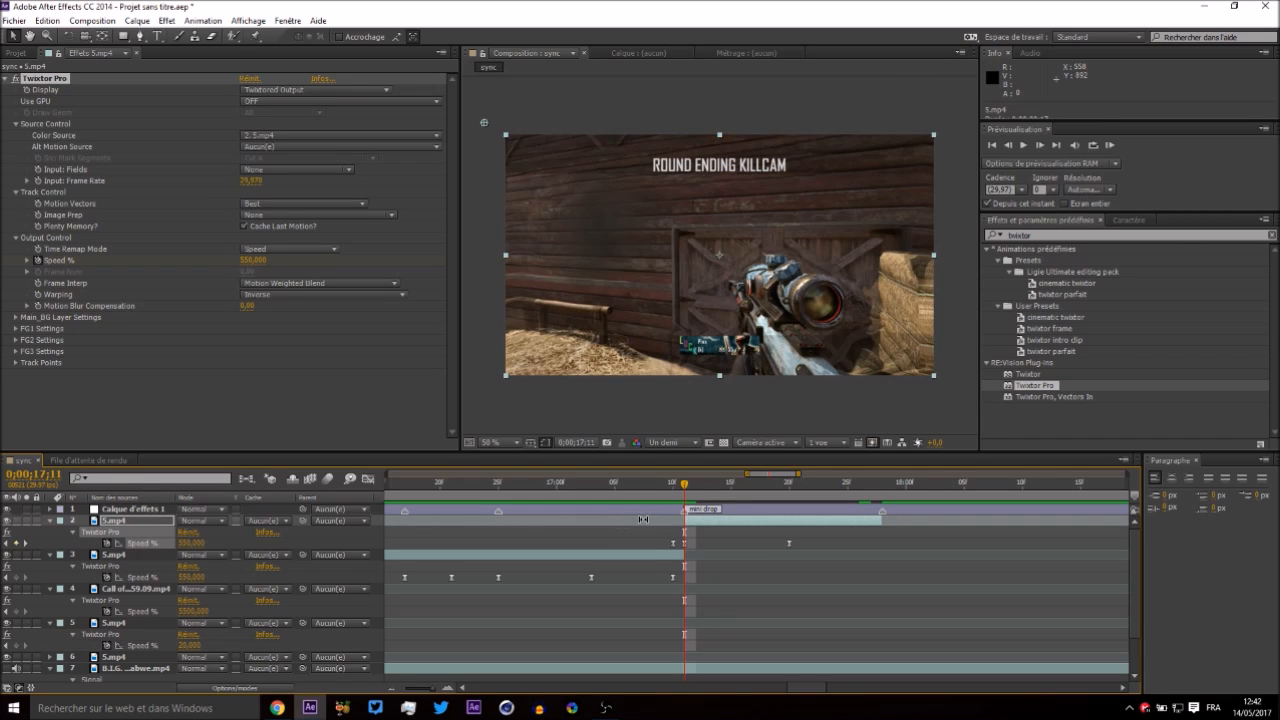
pyautogui.moveTo(683, 485); pyautogui.dragTo(483, 508)
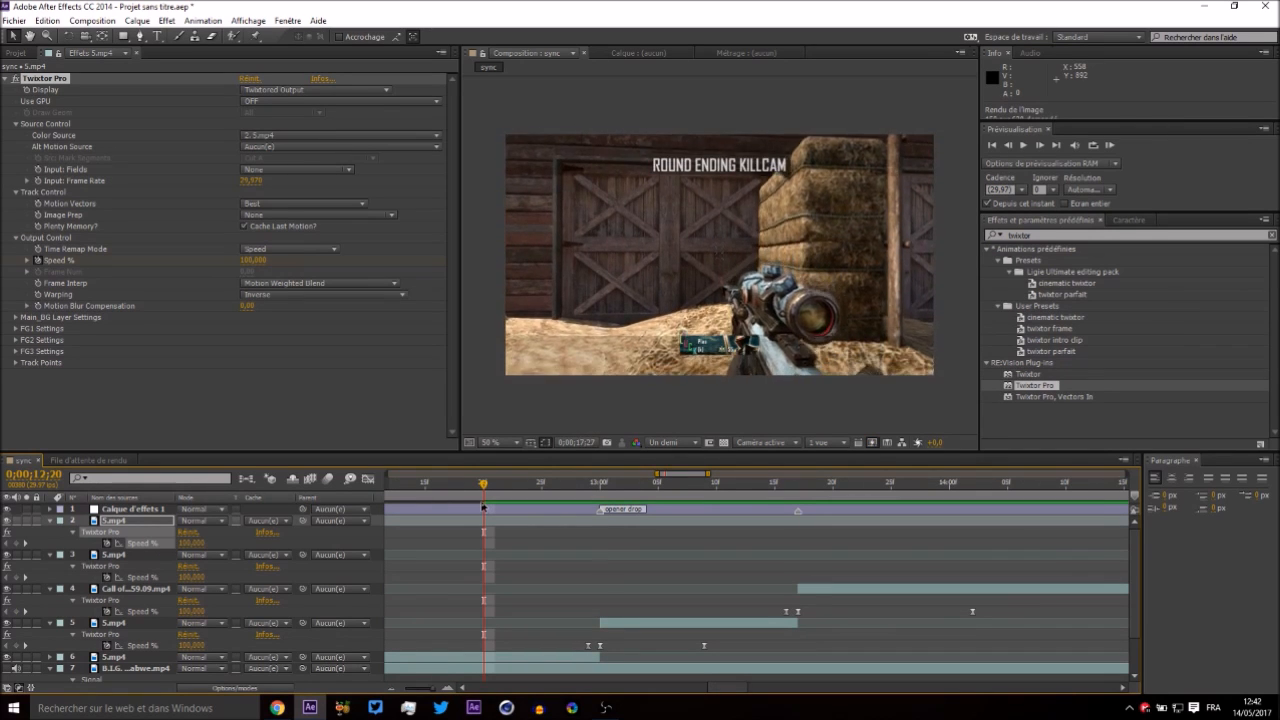
pyautogui.press('KP_0')
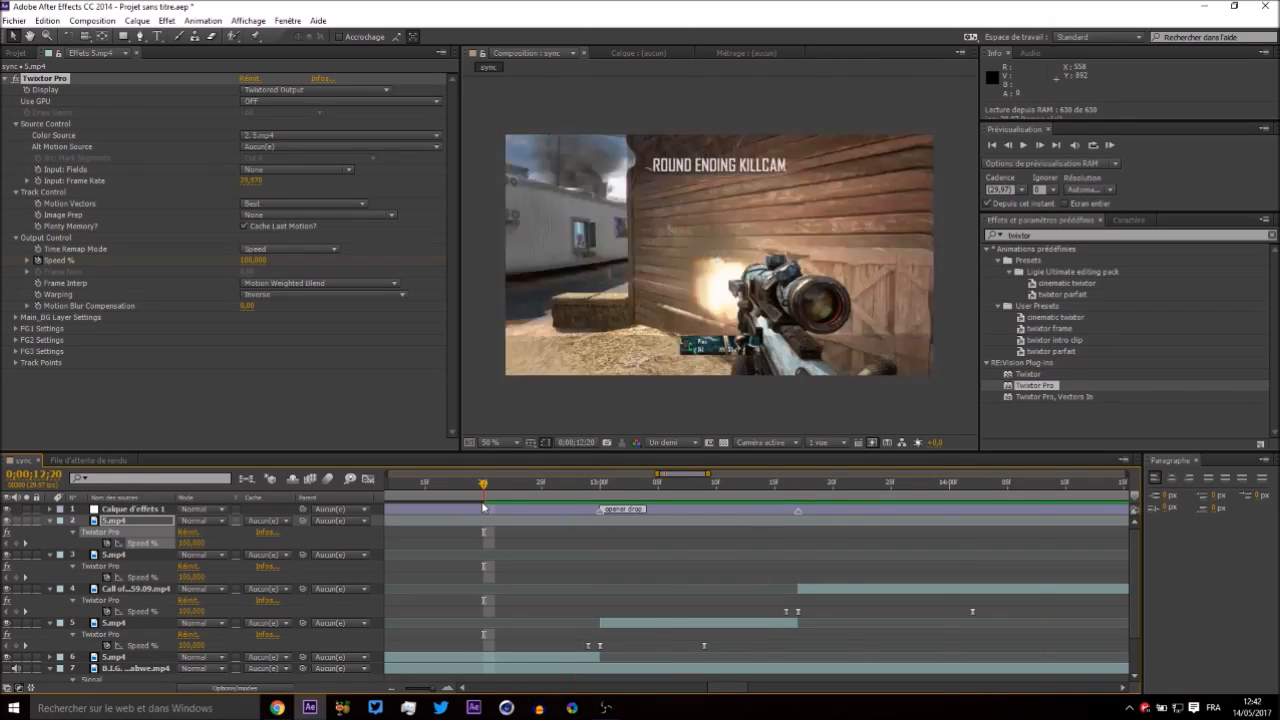
# Slip the footage inside the 5.mp4 clip at the opener drop marker to the gunshot in the round ending killcam.
pyautogui.moveTo(505, 486); pyautogui.dragTo(600, 488)
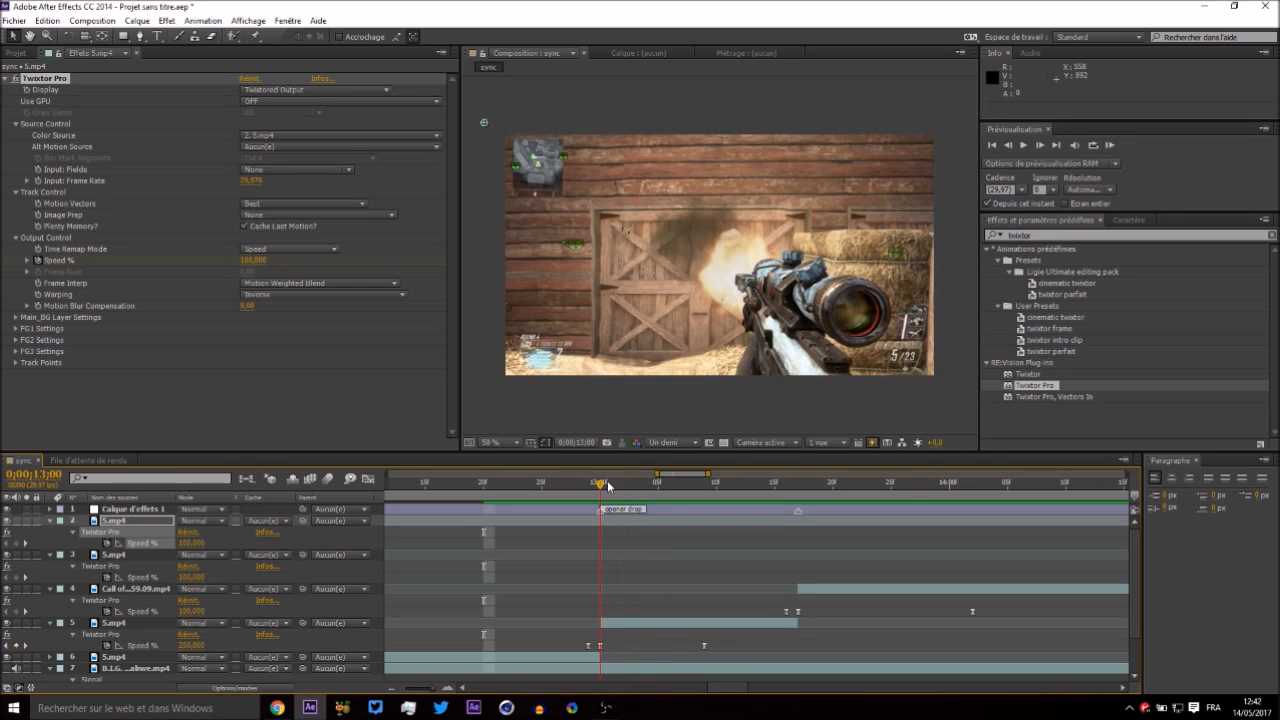
pyautogui.click(644, 623)
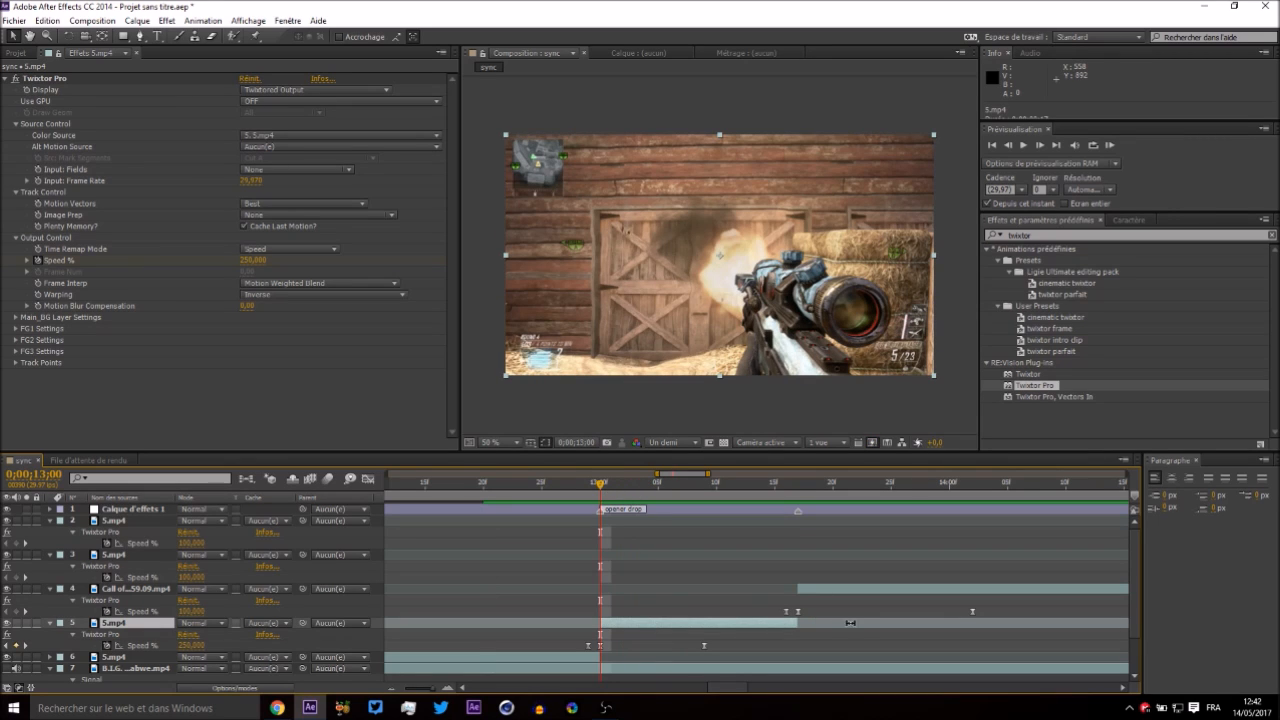
pyautogui.moveTo(1038, 623); pyautogui.dragTo(468, 618)
pyautogui.moveTo(1090, 622); pyautogui.dragTo(551, 637)
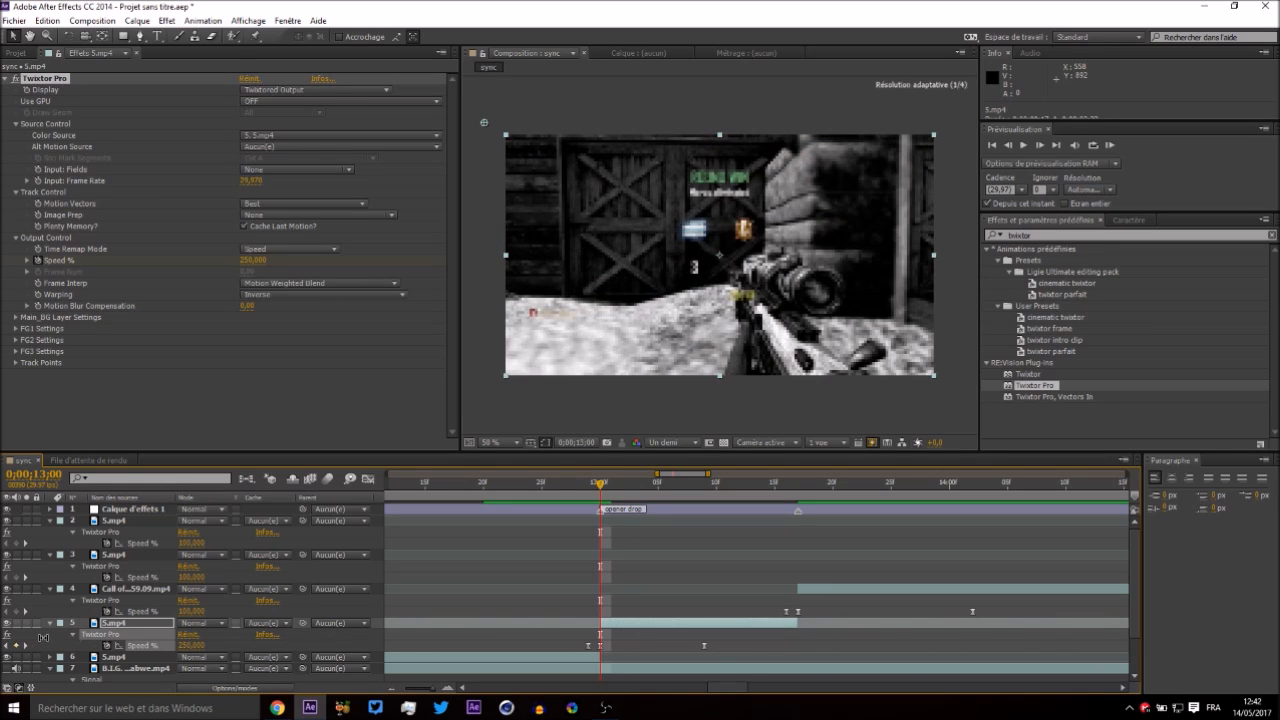
pyautogui.moveTo(1103, 625); pyautogui.dragTo(763, 621)
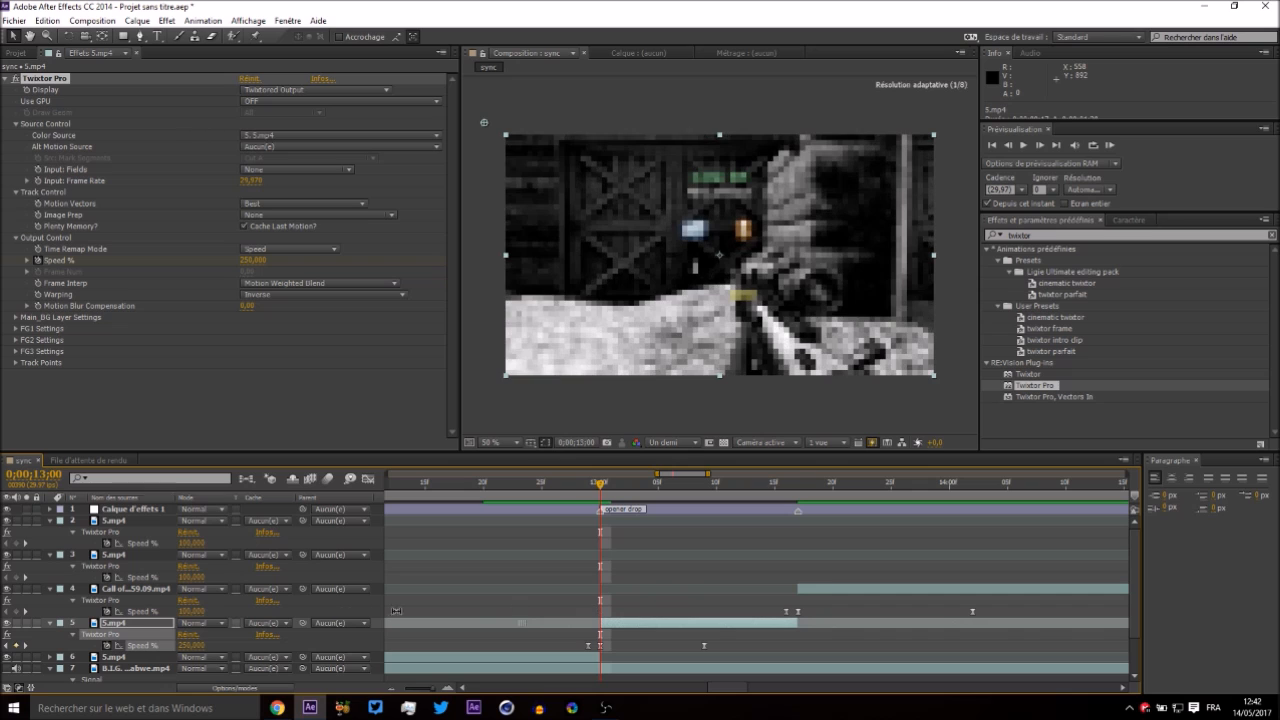
pyautogui.click(419, 690)
pyautogui.moveTo(1033, 626); pyautogui.dragTo(678, 616)
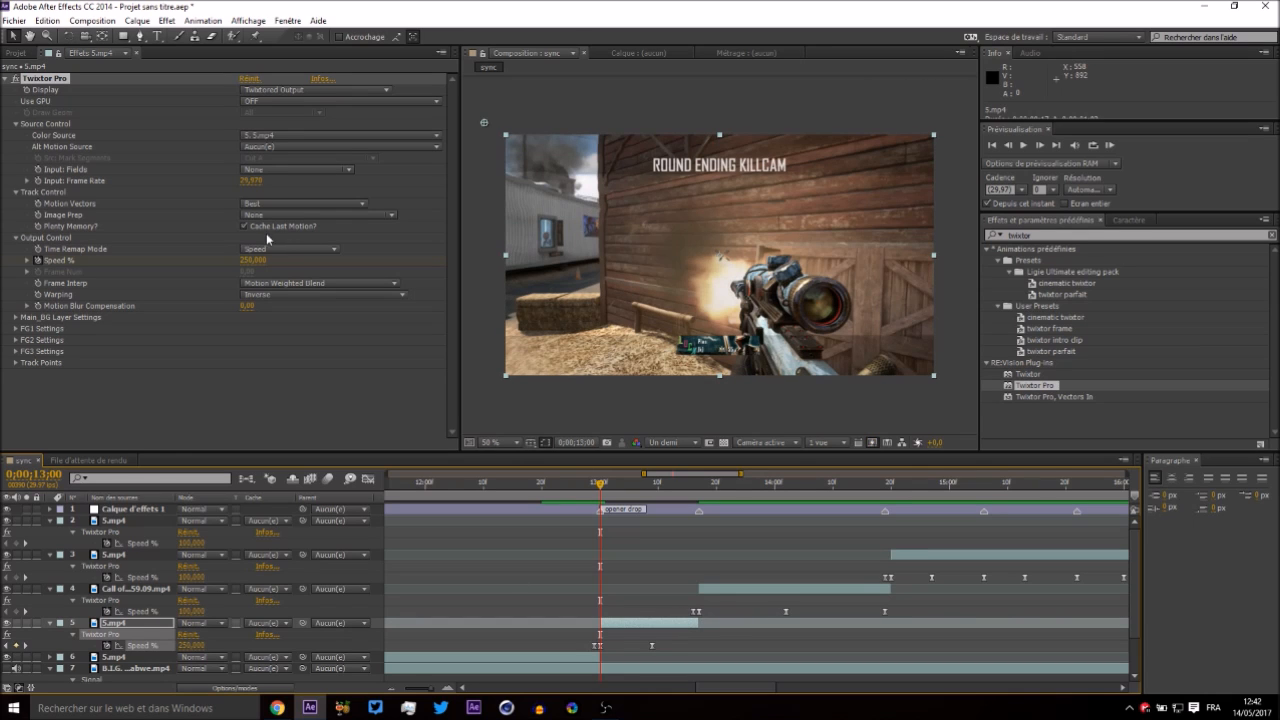
# Set the opener drop clip's Twixtor Speed % to 550 at 0;00;13;00 and slip its footage to realign the gunshot with the marker.
pyautogui.click(250, 261)
pyautogui.write('550')
pyautogui.press('Return')
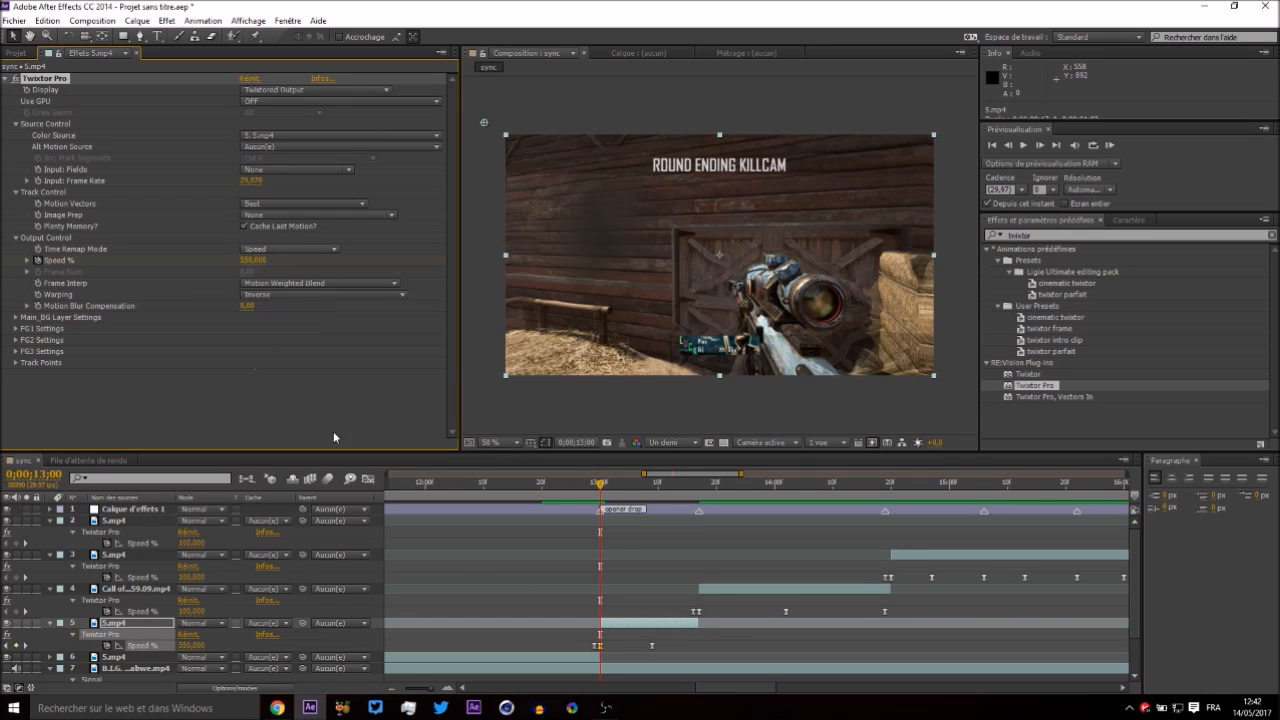
pyautogui.click(449, 689)
pyautogui.moveTo(631, 485); pyautogui.dragTo(705, 486)
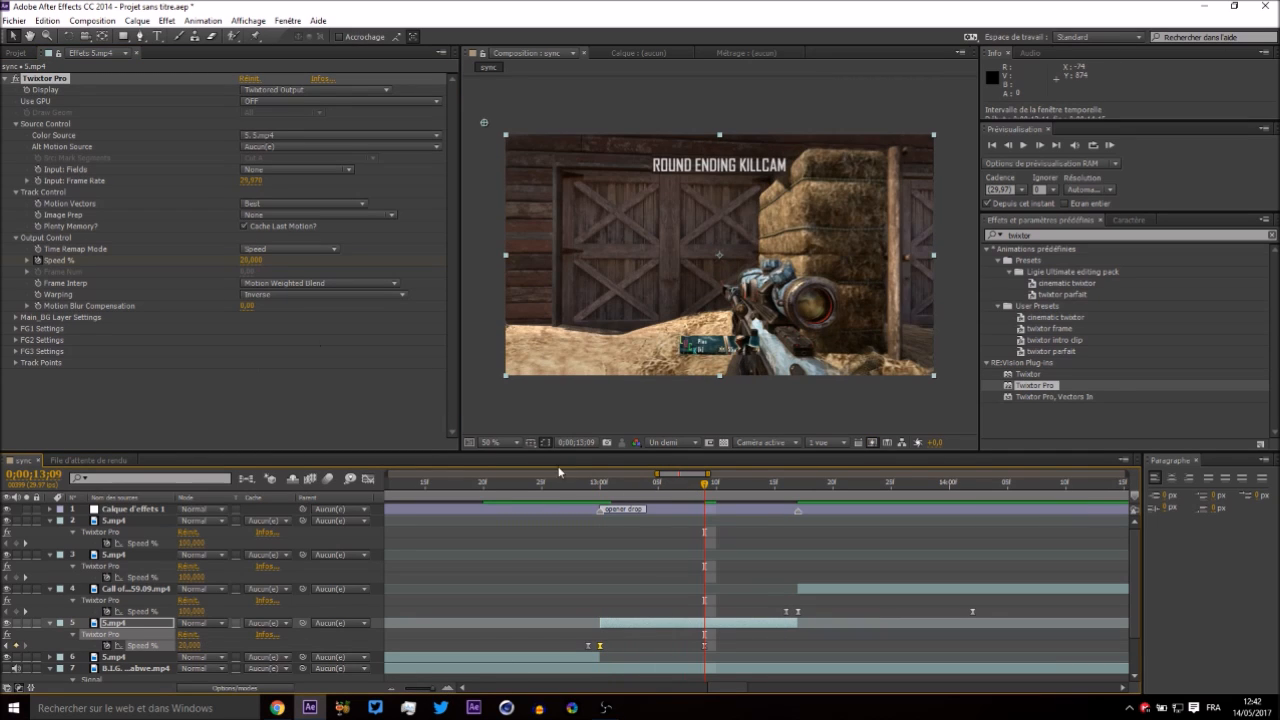
pyautogui.click(597, 486)
pyautogui.click(629, 641)
pyautogui.moveTo(597, 621); pyautogui.dragTo(603, 620)
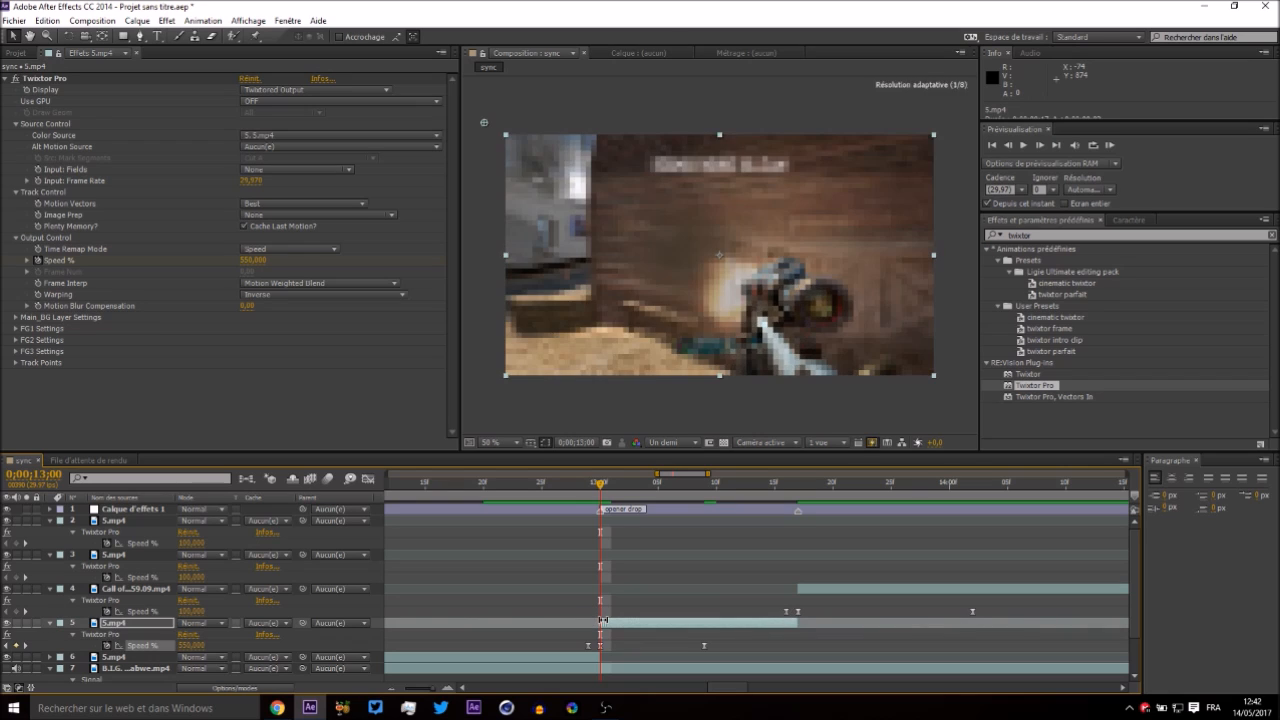
# Preview the synced sequence from 0;00;12;06 through the opener drop.
pyautogui.moveTo(598, 485); pyautogui.dragTo(411, 504)
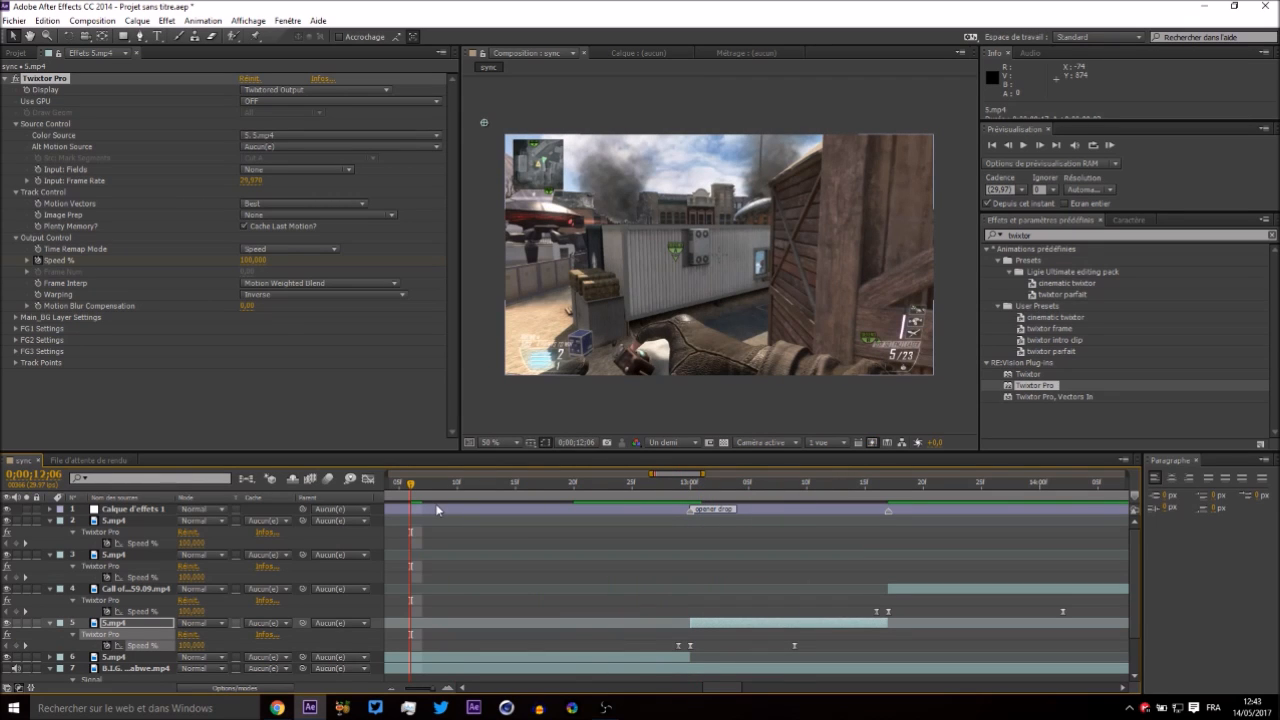
pyautogui.press('space')
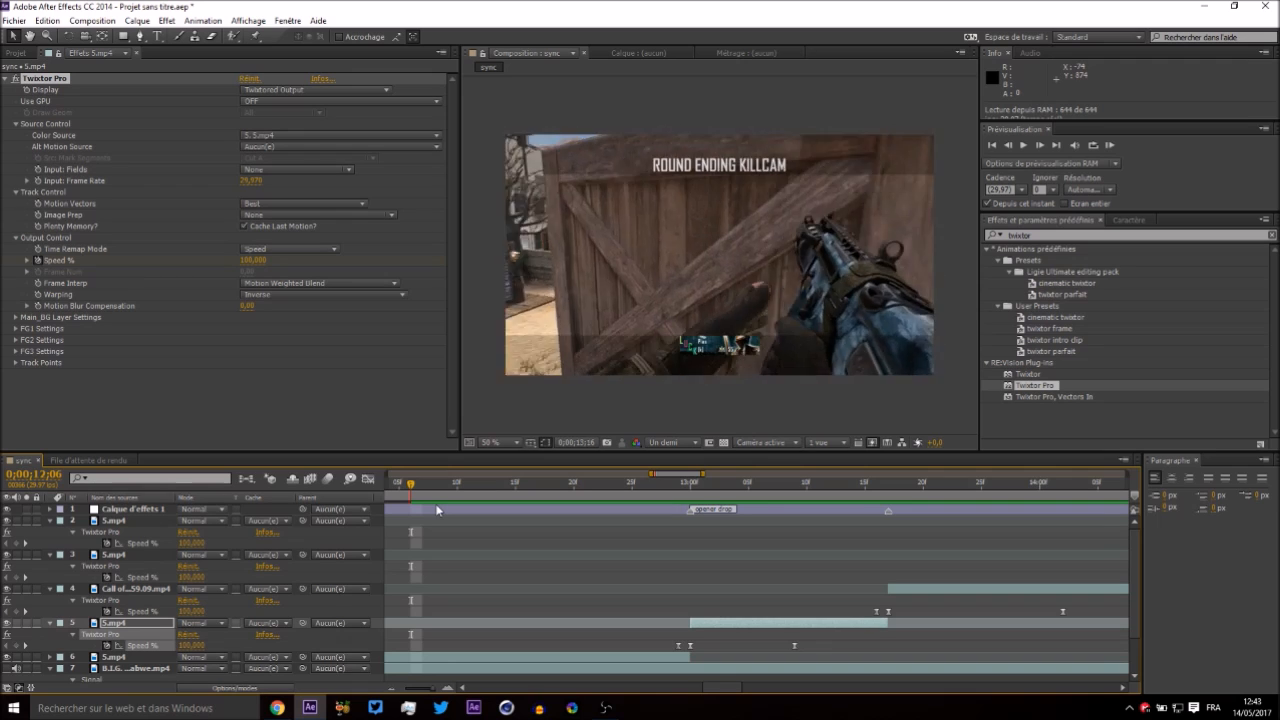
pyautogui.press('space')
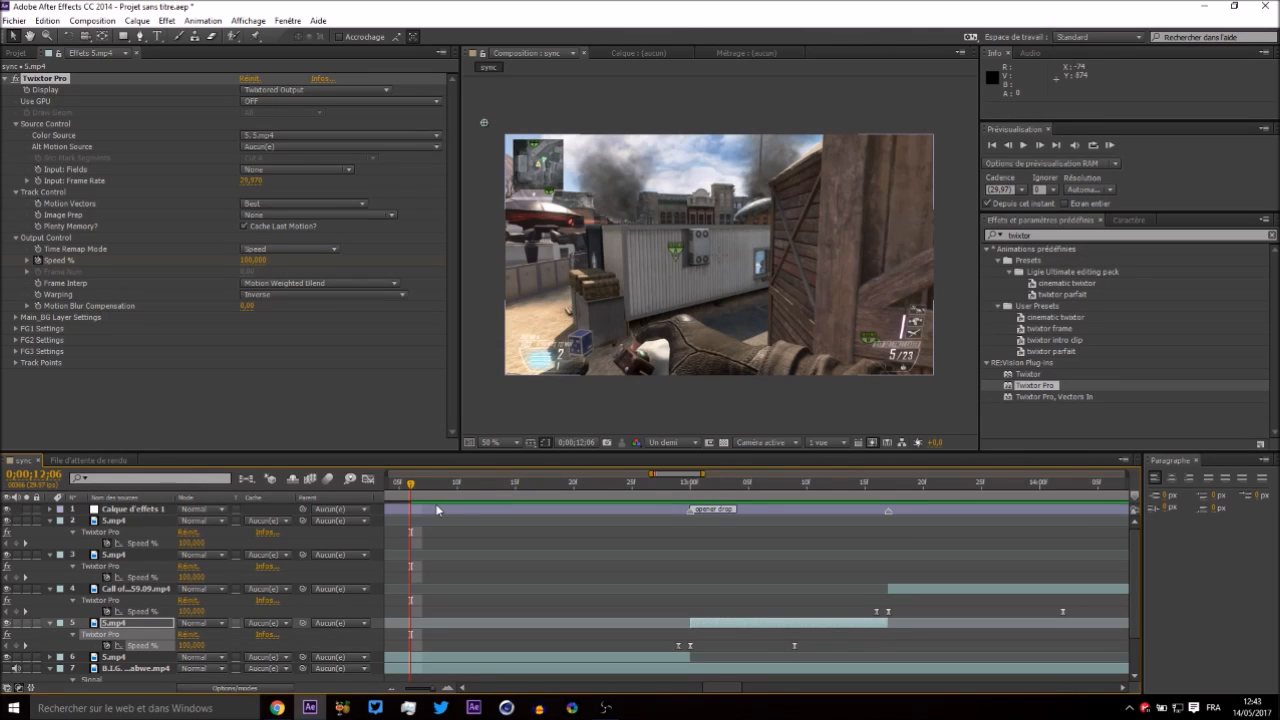